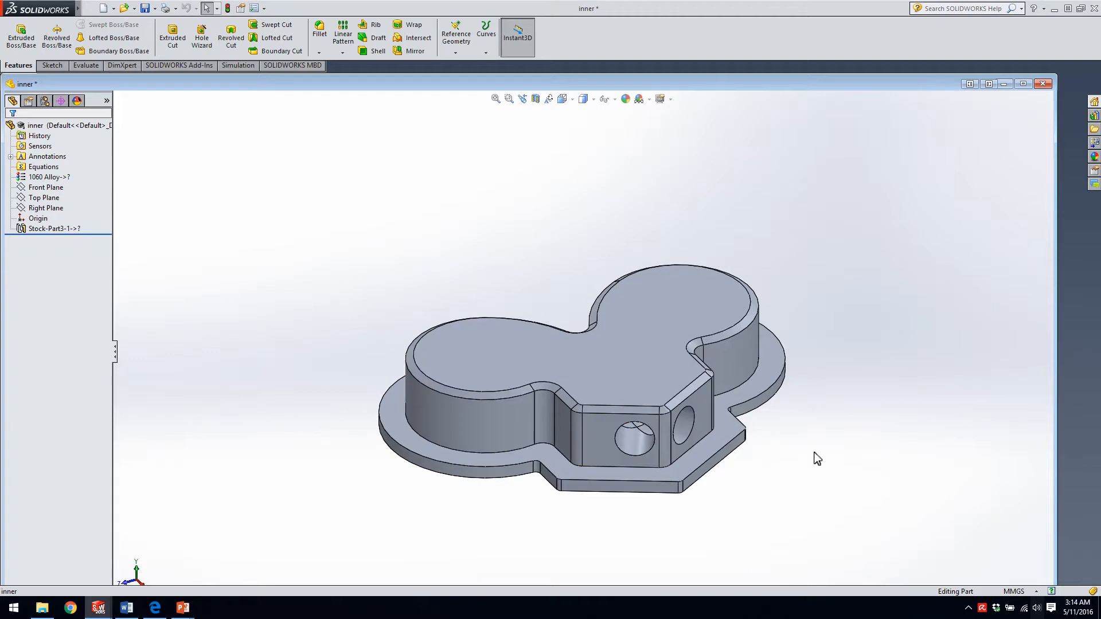
middle_drag(548, 521, 536, 402)
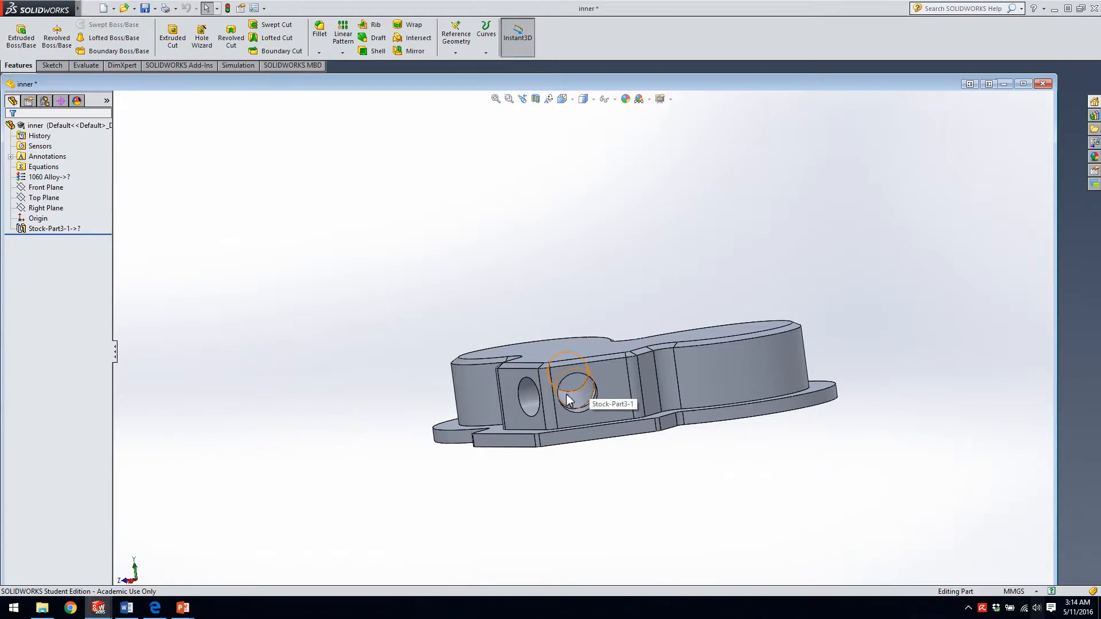
middle_drag(479, 402, 514, 501)
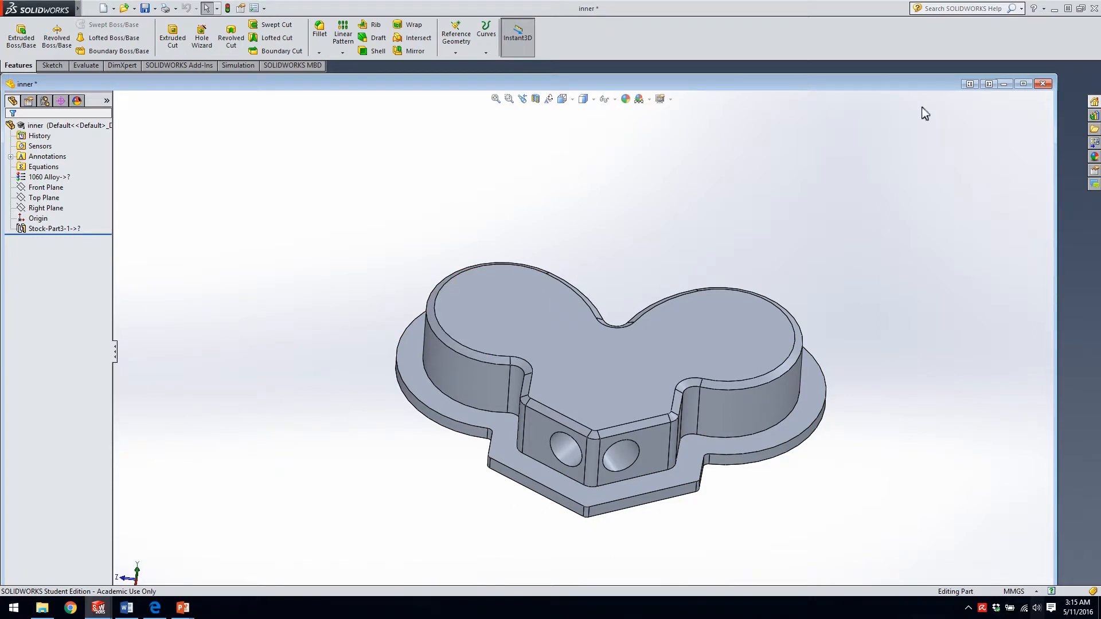
Minimise the inner part's window, create a new assembly document and maximise its window.
click(1005, 85)
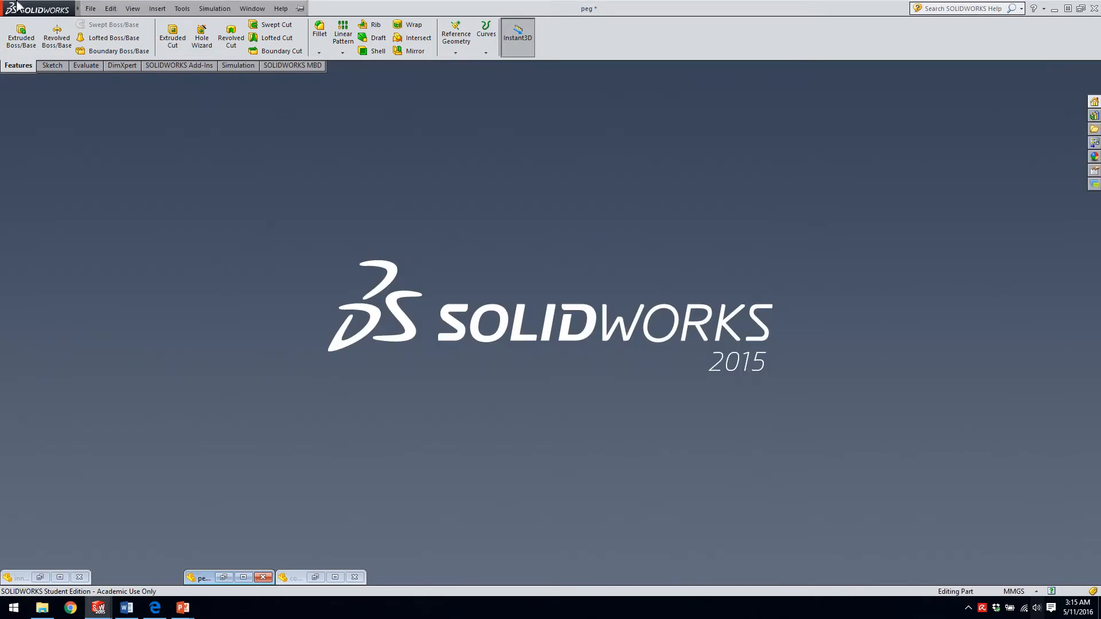
click(97, 10)
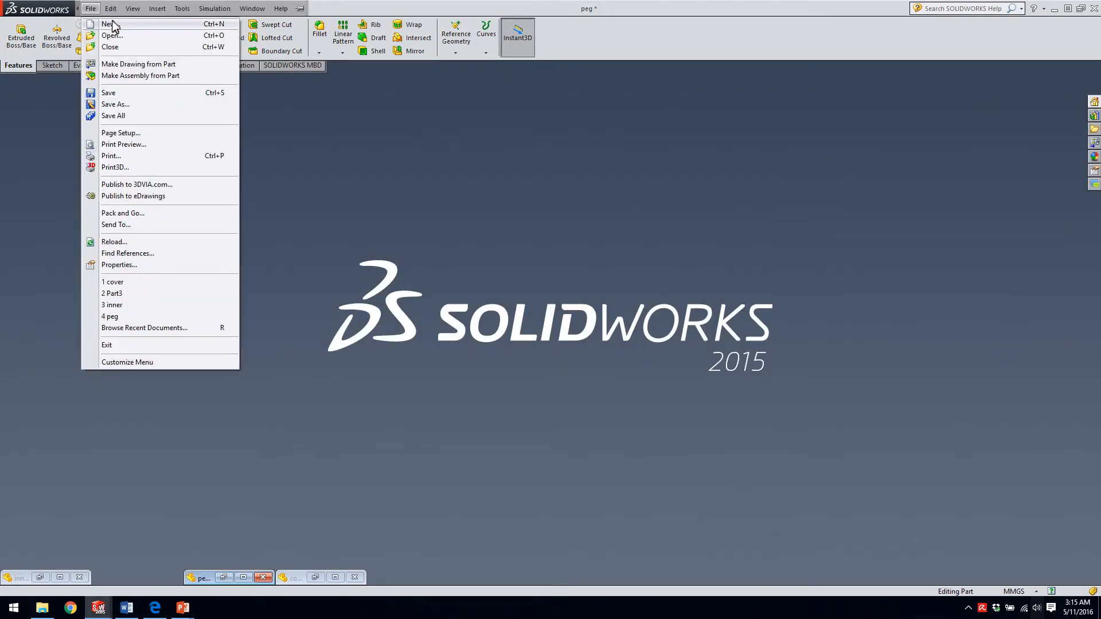
click(111, 24)
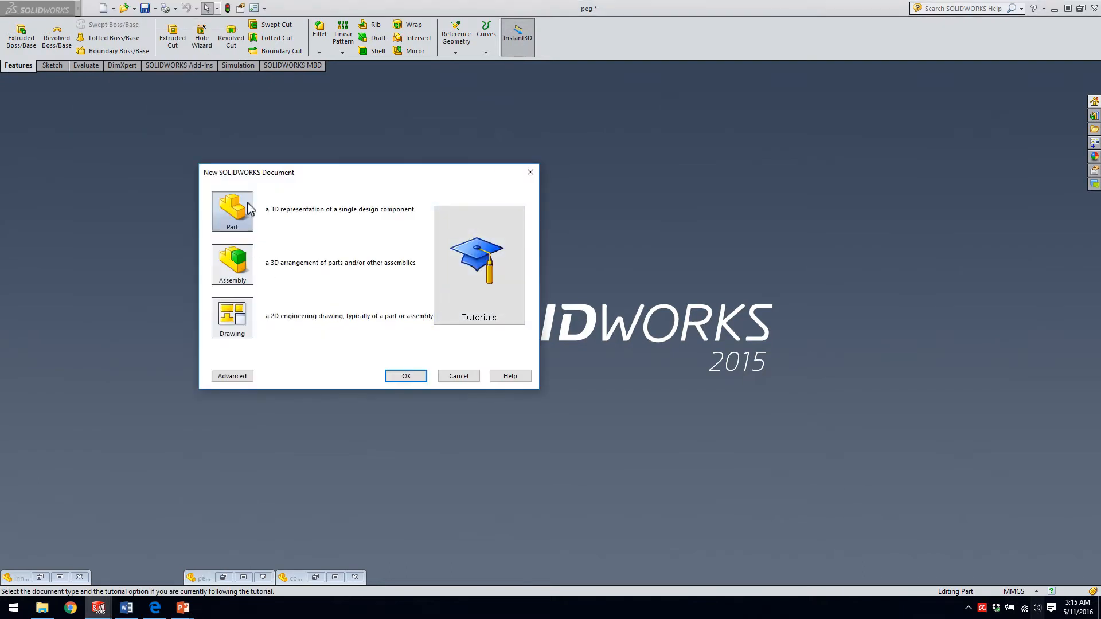
click(243, 263)
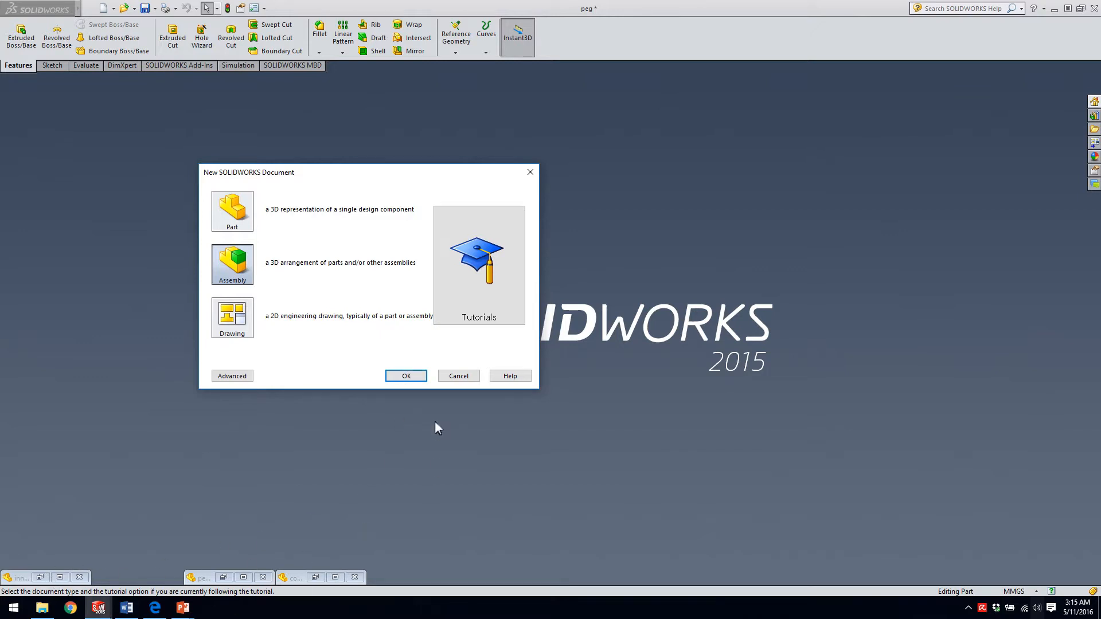
click(408, 378)
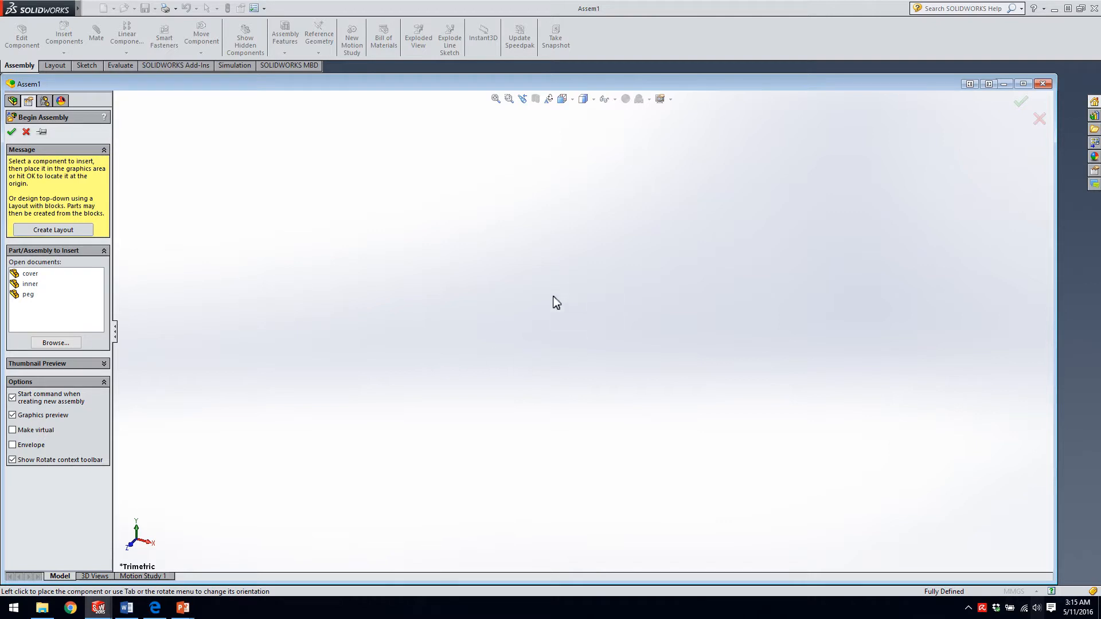
click(1023, 84)
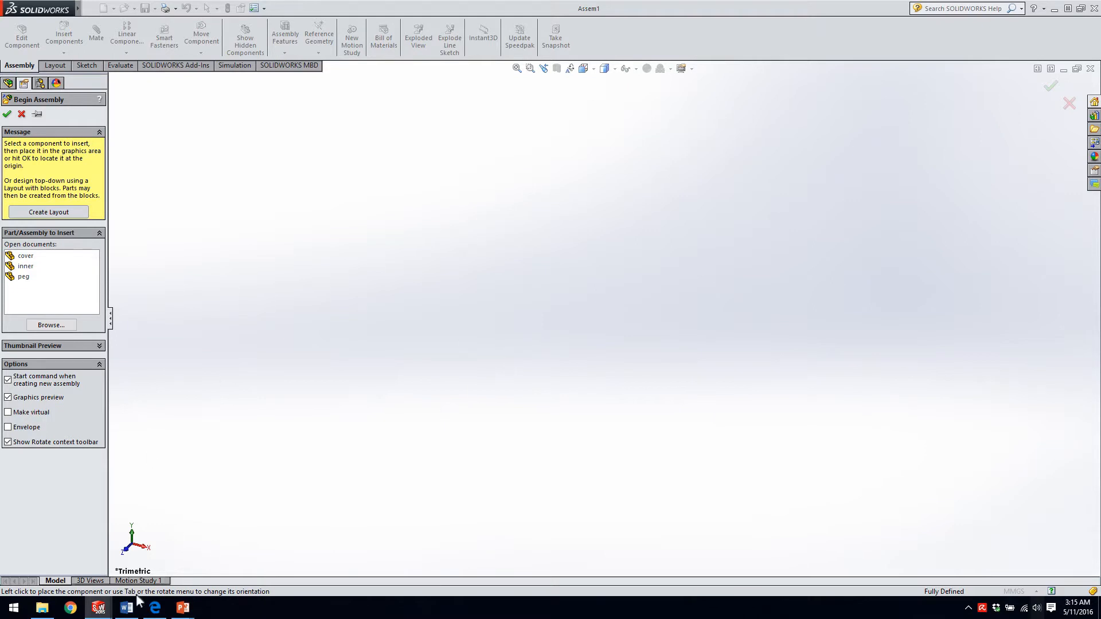
Examine the Part 3: Assembly Modeling figure in the CSWASampleExam PDF in the browser and return to the Assem1 assembly in SOLIDWORKS.
click(156, 610)
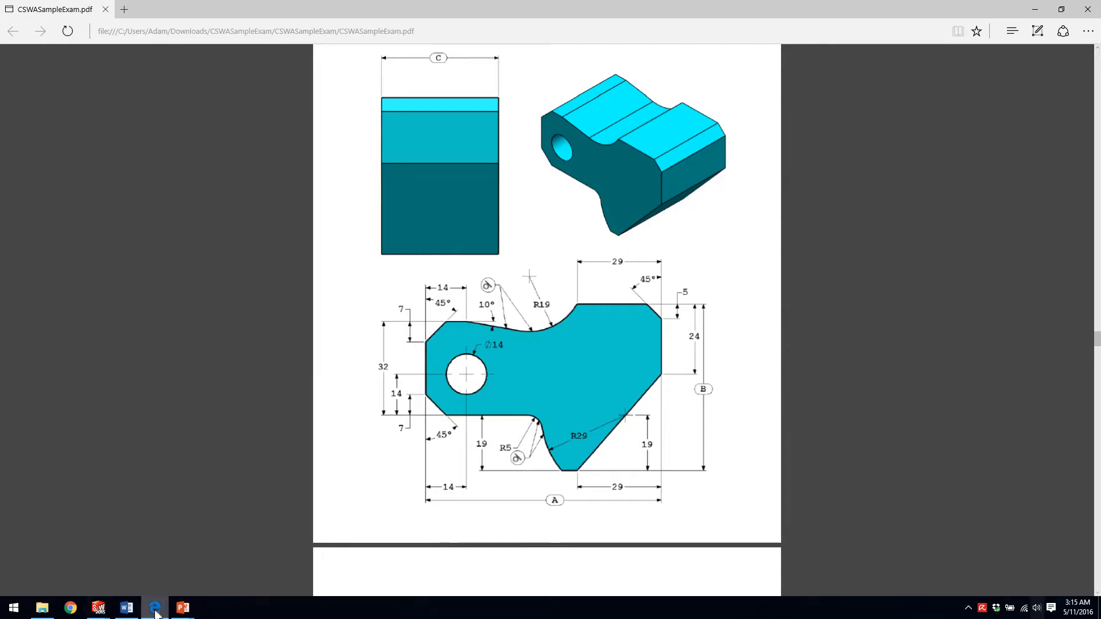
scroll(529, 398, down, 15)
scroll(542, 387, down, 20)
scroll(539, 389, down, 10)
scroll(539, 388, up, 6)
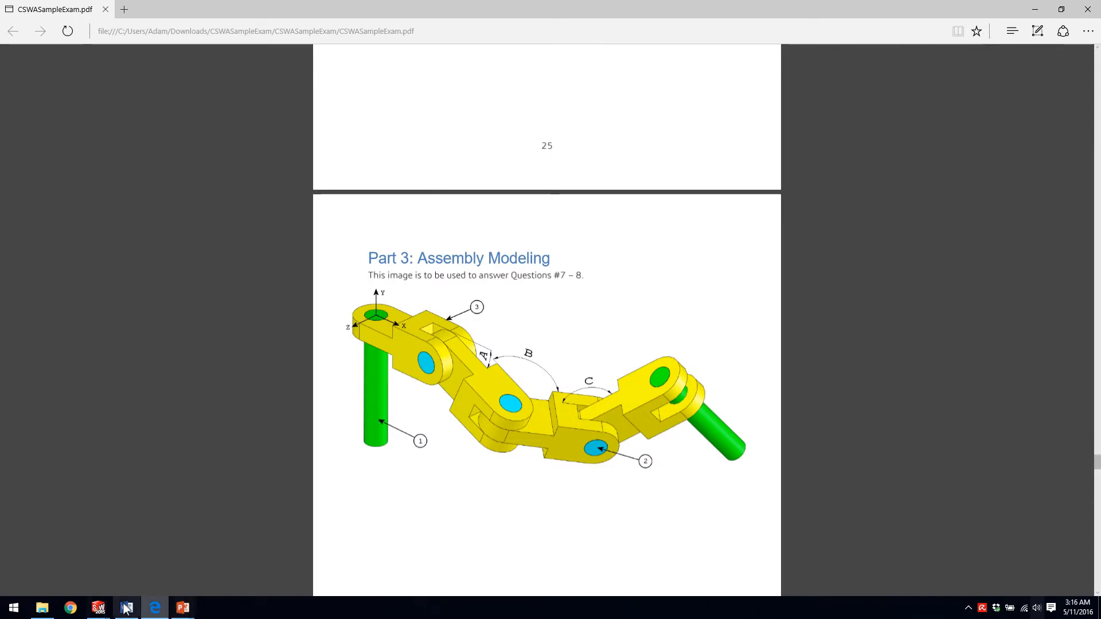
mouse_move(98, 611)
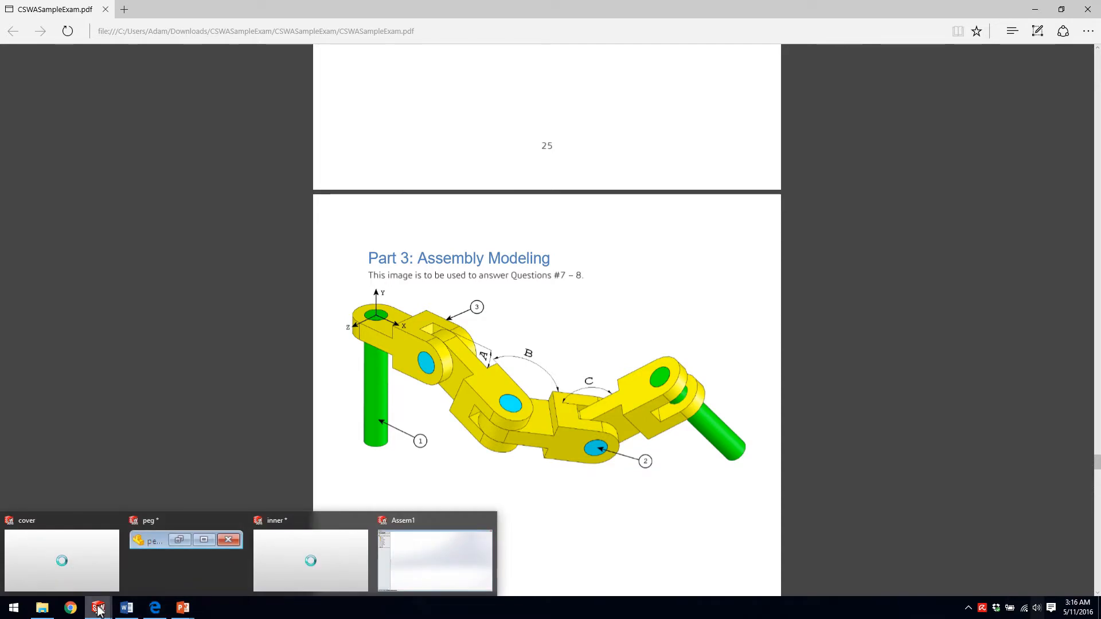
click(436, 551)
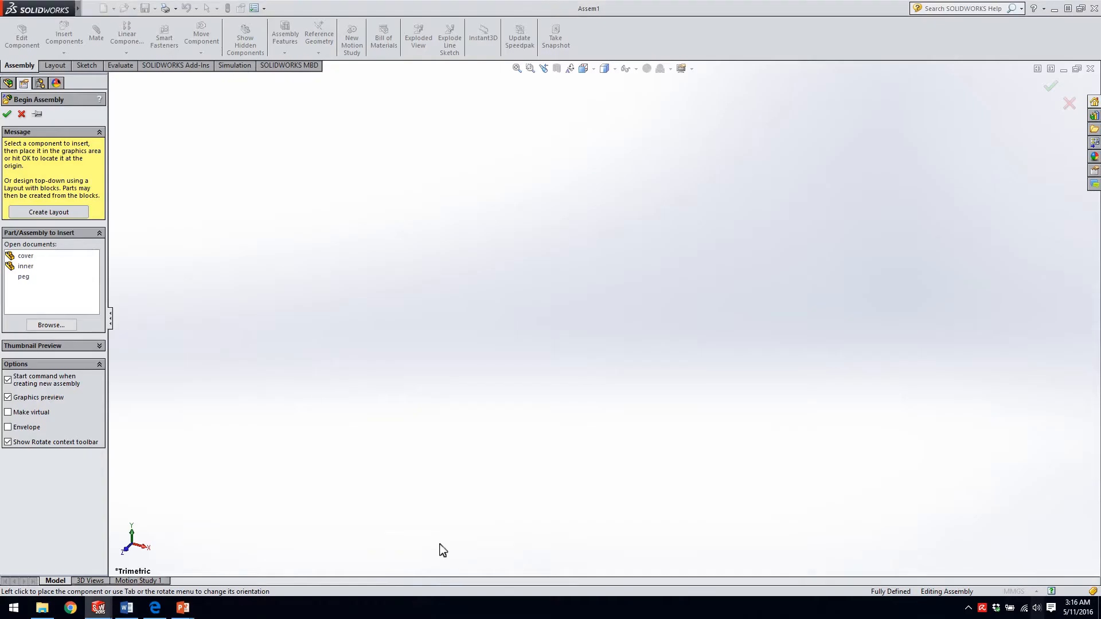
Insert the inner part as the assembly's first component, placing it freely in the graphics area.
click(26, 267)
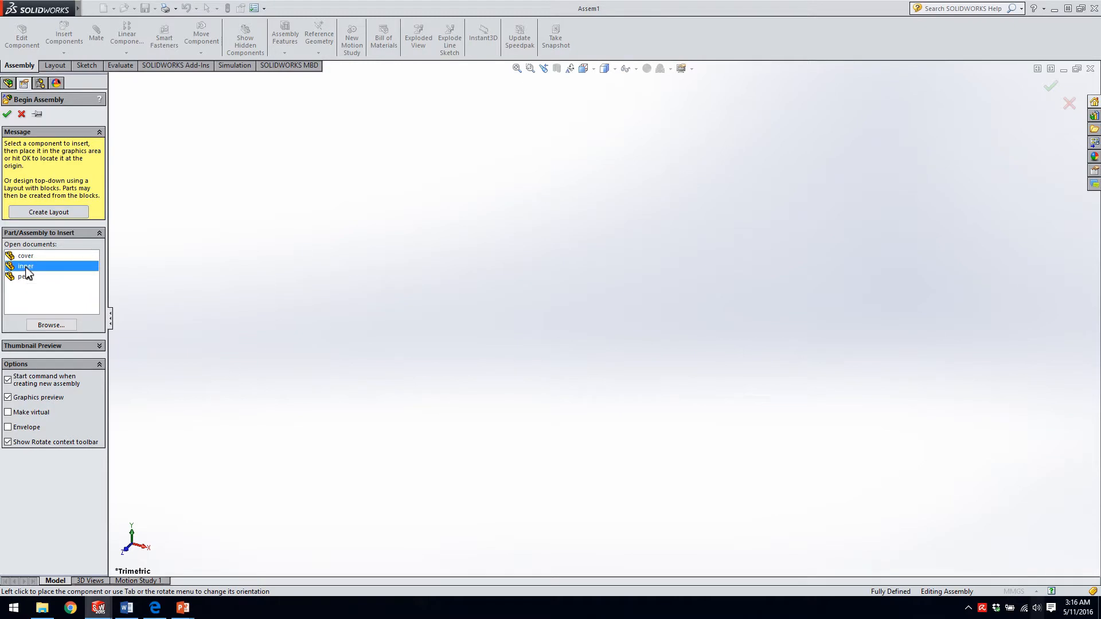
click(25, 267)
click(26, 267)
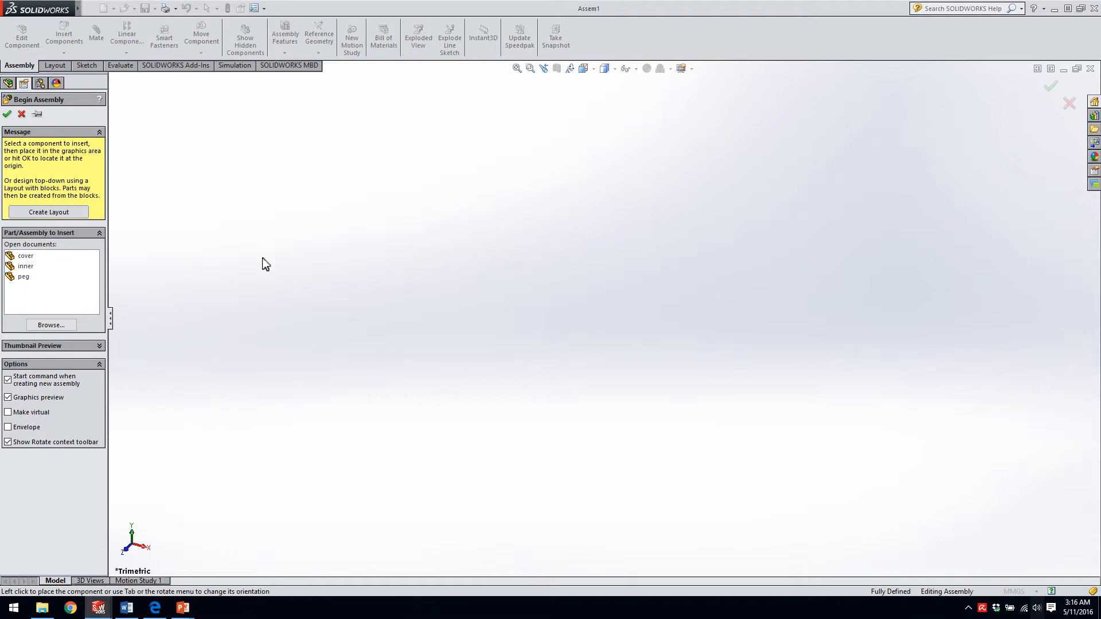
click(26, 266)
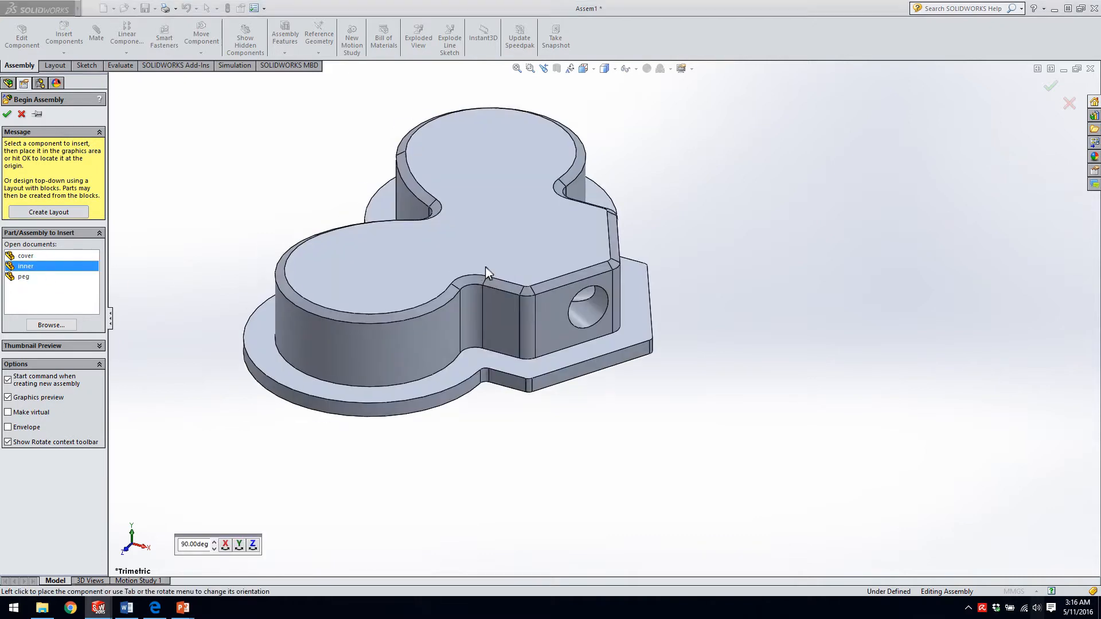
click(602, 301)
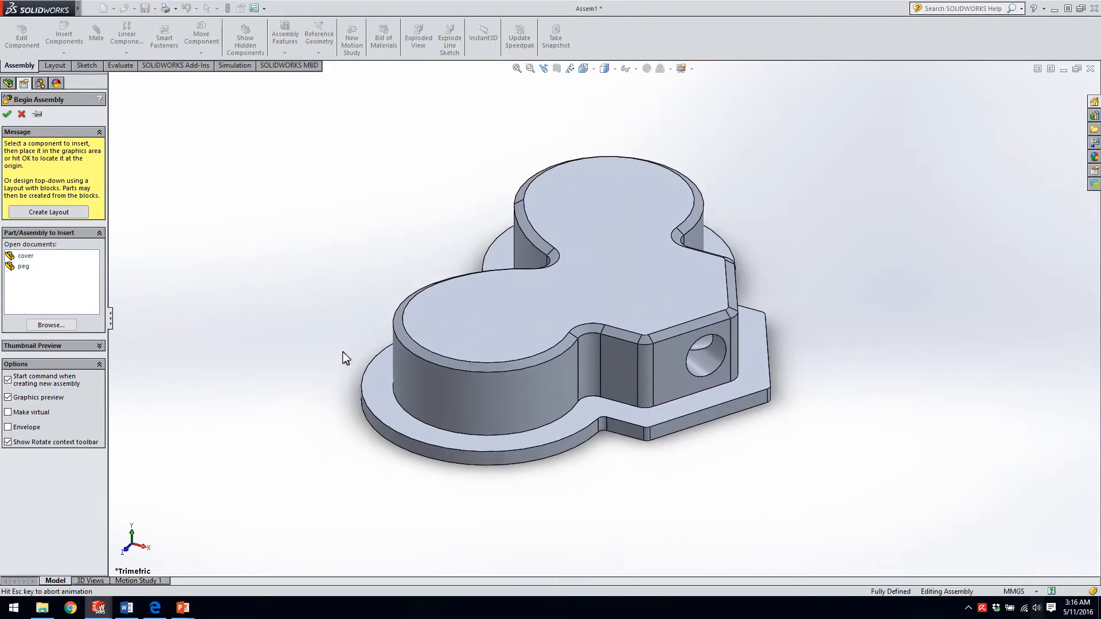
Start a sketch on the inner part's top face and draw a vertical line about 22 mm long outward from the pointed corner.
middle_drag(523, 526, 426, 540)
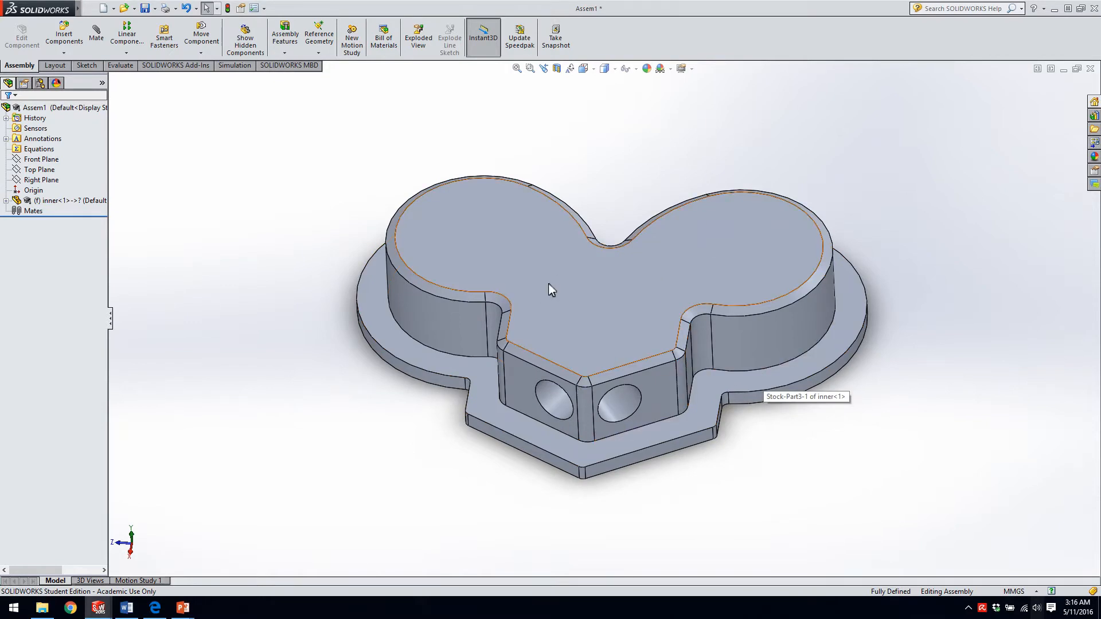
click(596, 294)
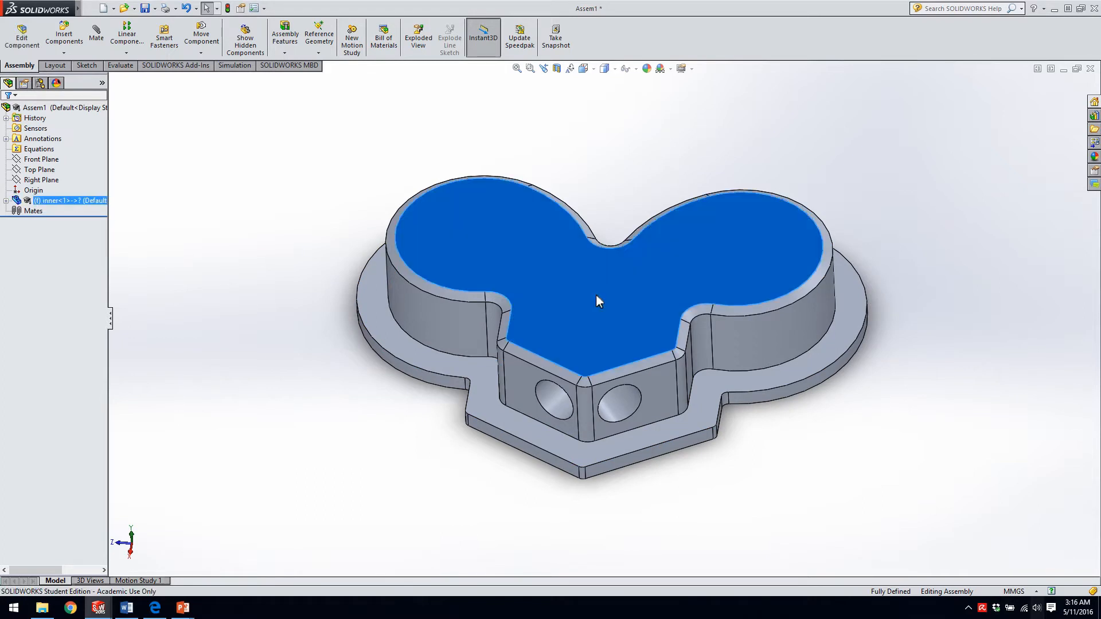
click(638, 265)
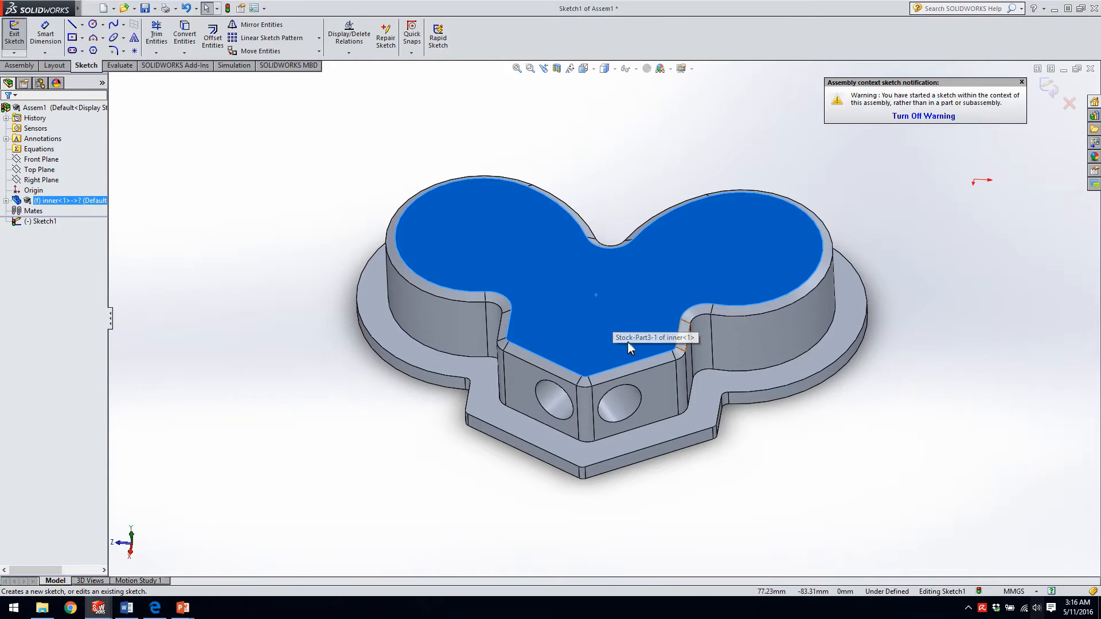
click(72, 25)
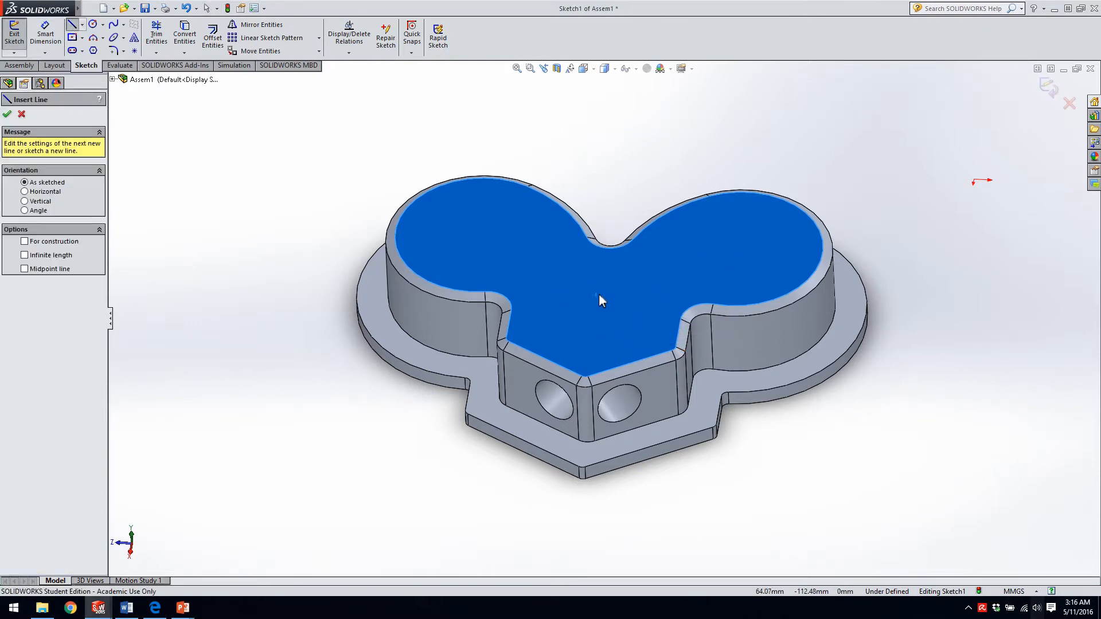
click(584, 376)
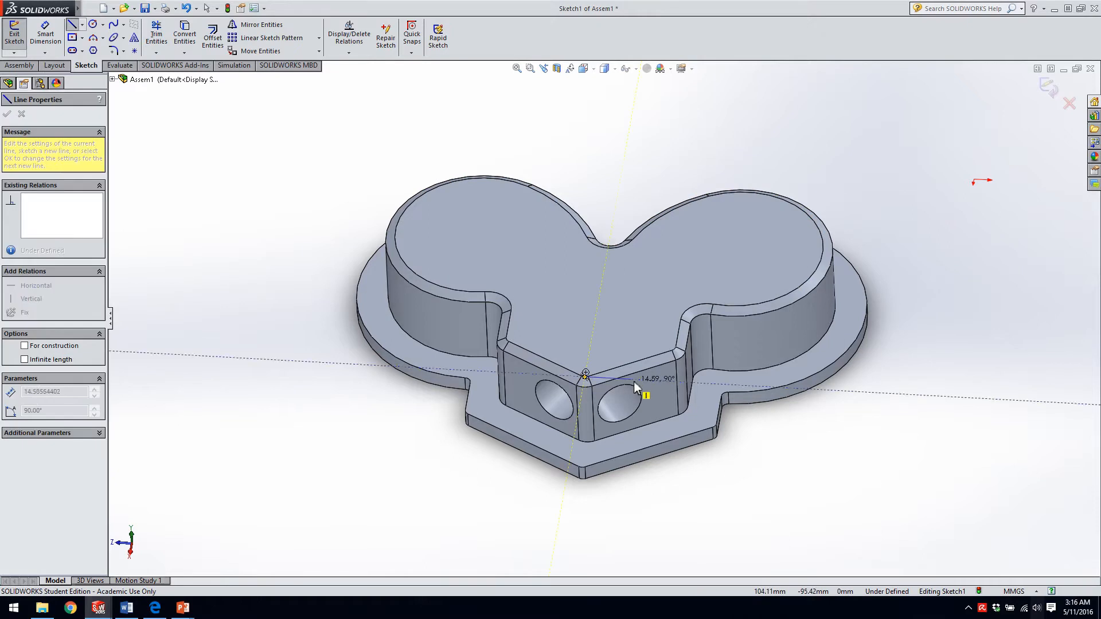
click(671, 380)
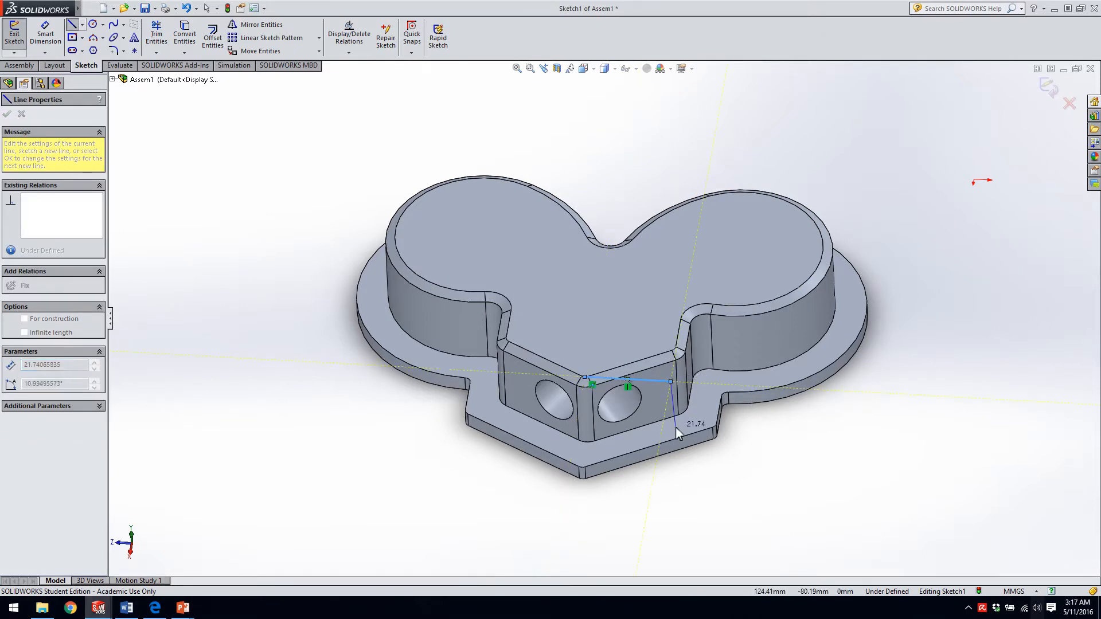
key(Escape)
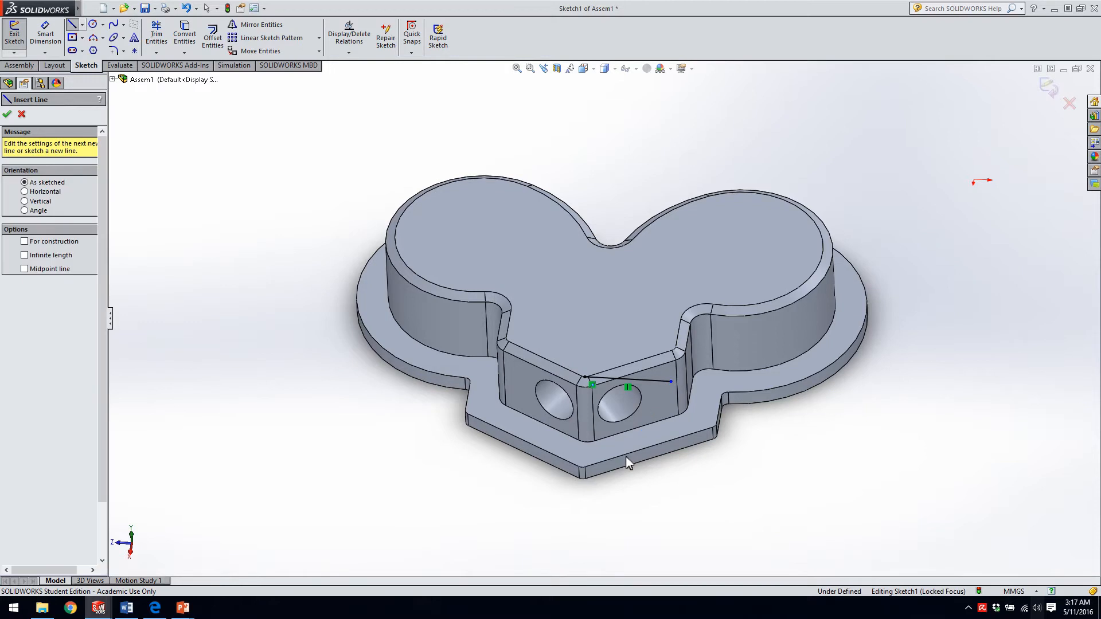
Draw a horizontal line about 28 mm long from the same corner across the top face and exit the sketch.
click(585, 378)
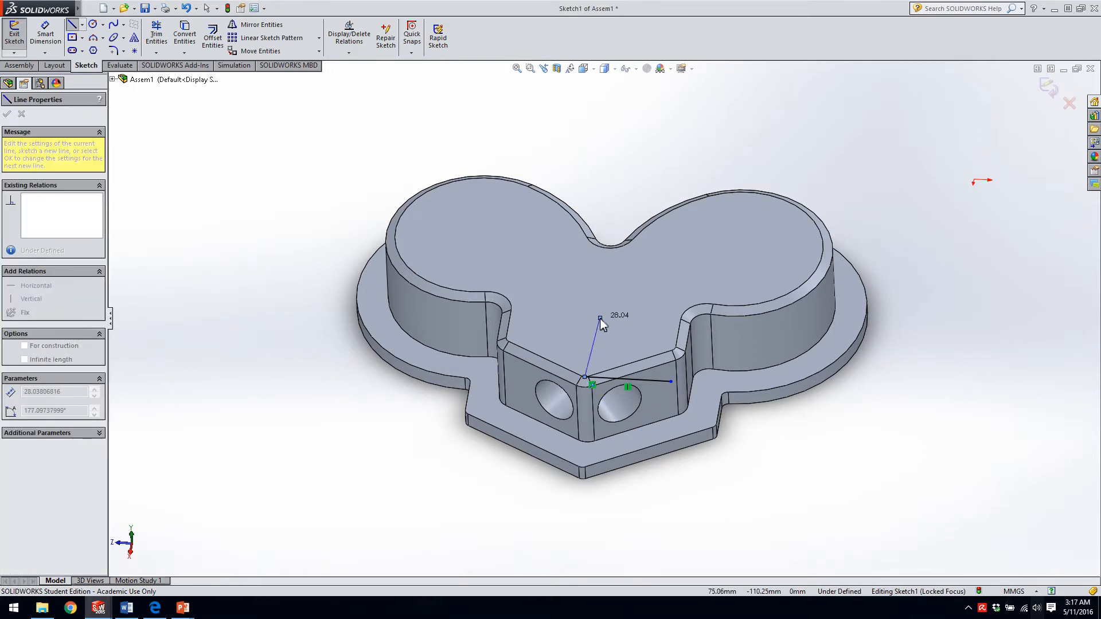
click(596, 318)
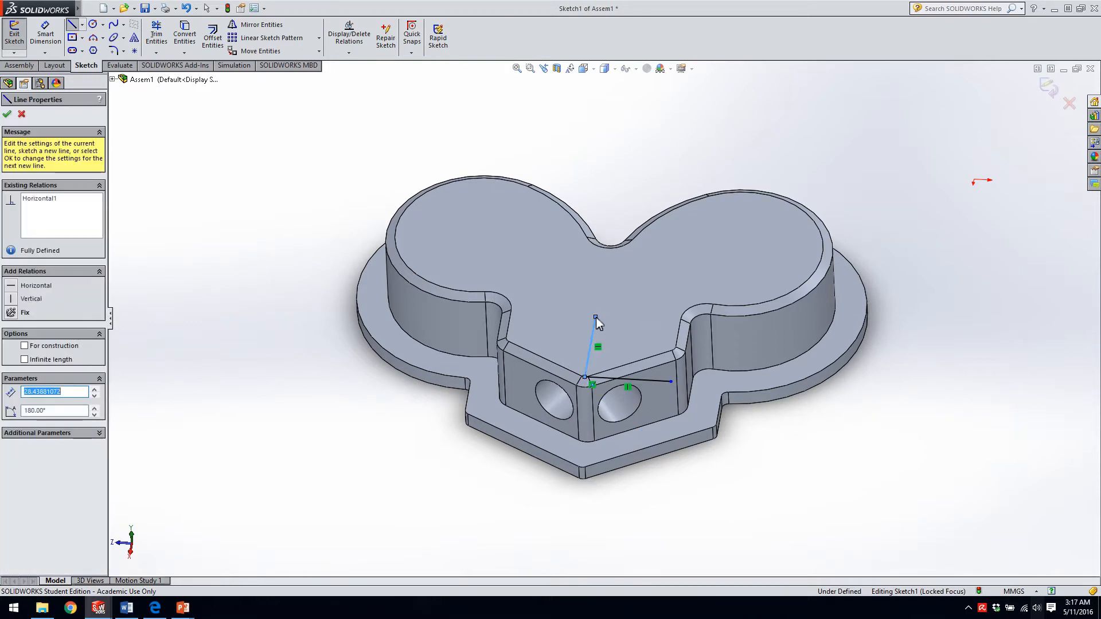
key(Escape)
mouse_move(512, 374)
middle_down()
mouse_move(504, 273)
mouse_move(463, 286)
mouse_move(488, 398)
middle_up()
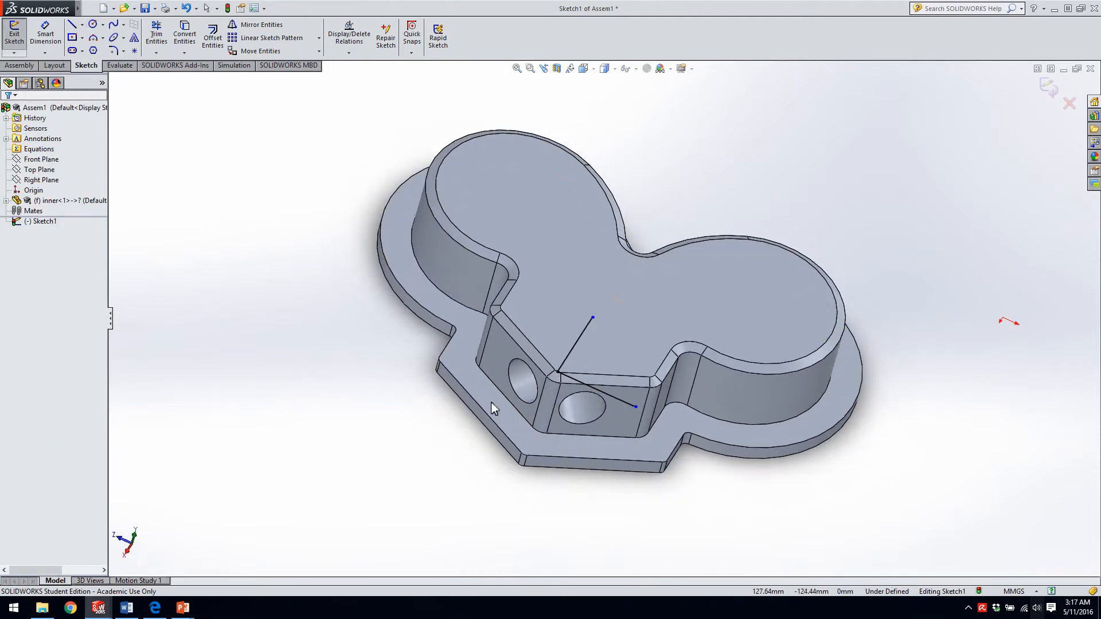
middle_drag(416, 336, 444, 262)
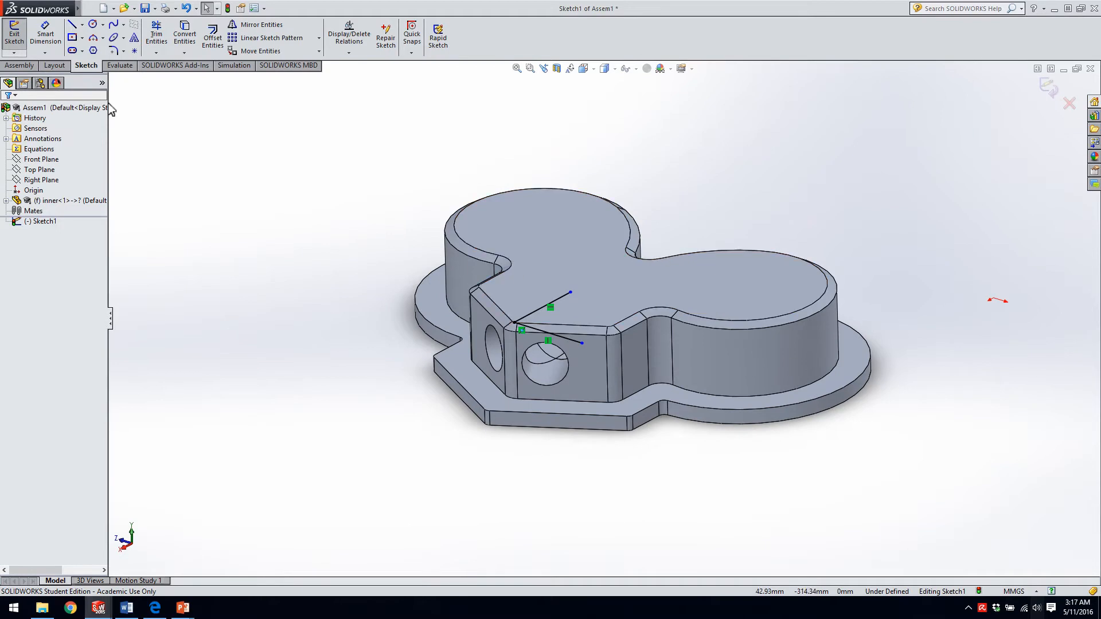
click(12, 36)
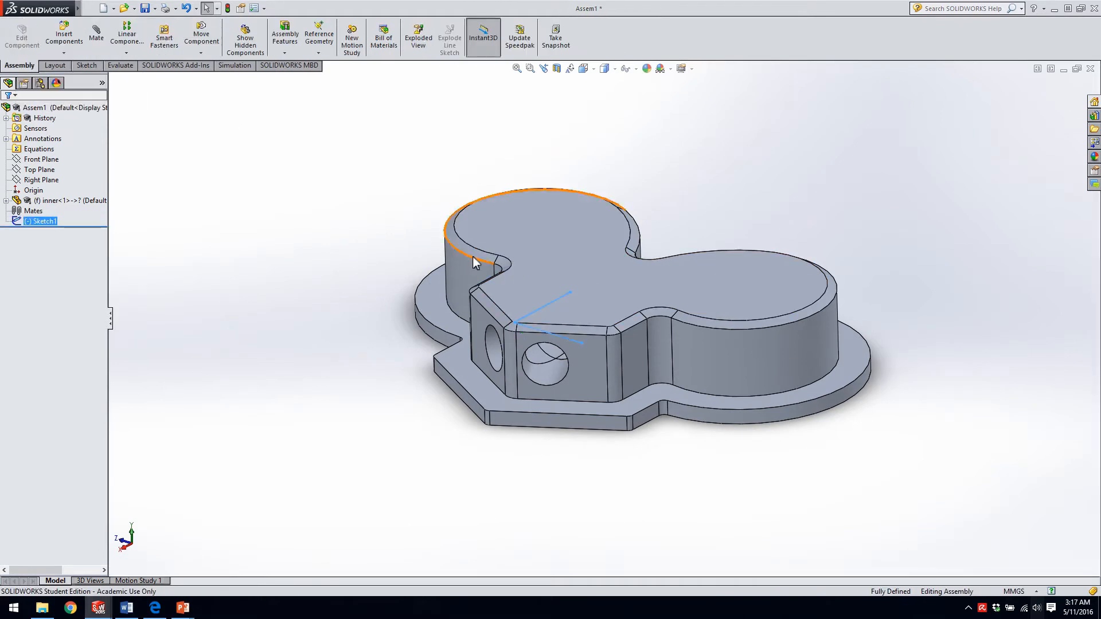
Start a new coordinate system with its origin at the corner point shared by the two sketch lines on the inner part.
middle_drag(427, 216, 438, 242)
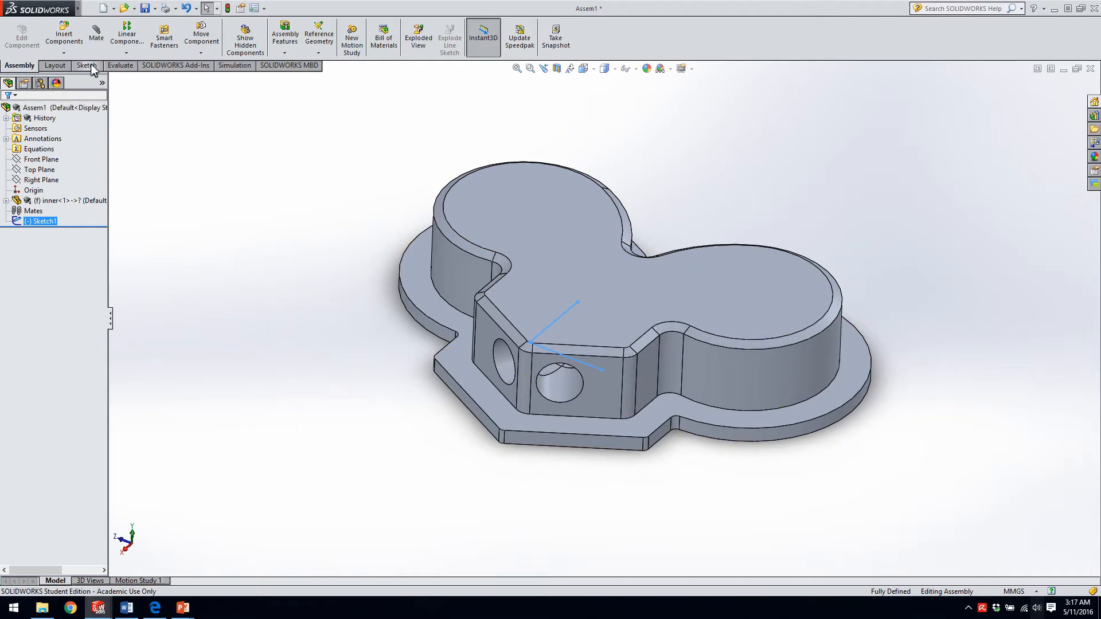
click(56, 65)
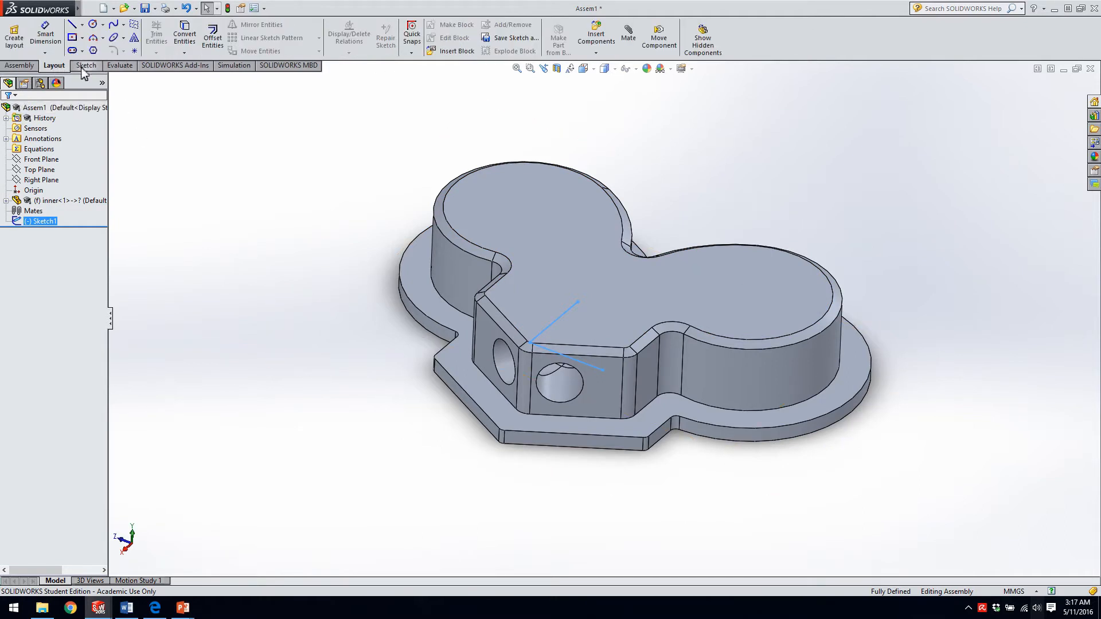
click(19, 65)
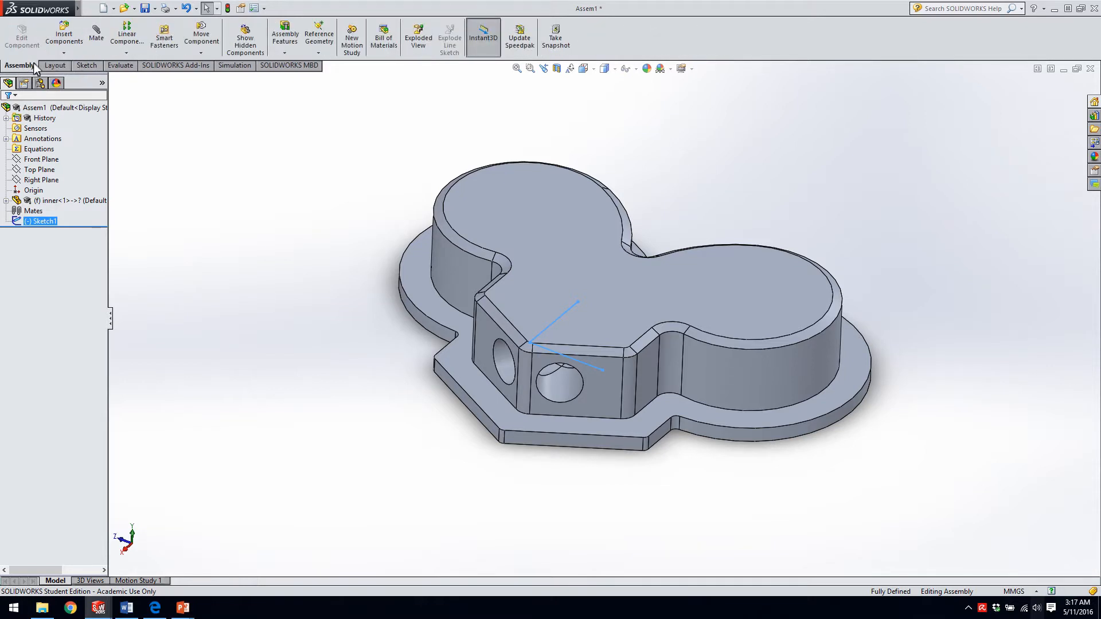
click(320, 50)
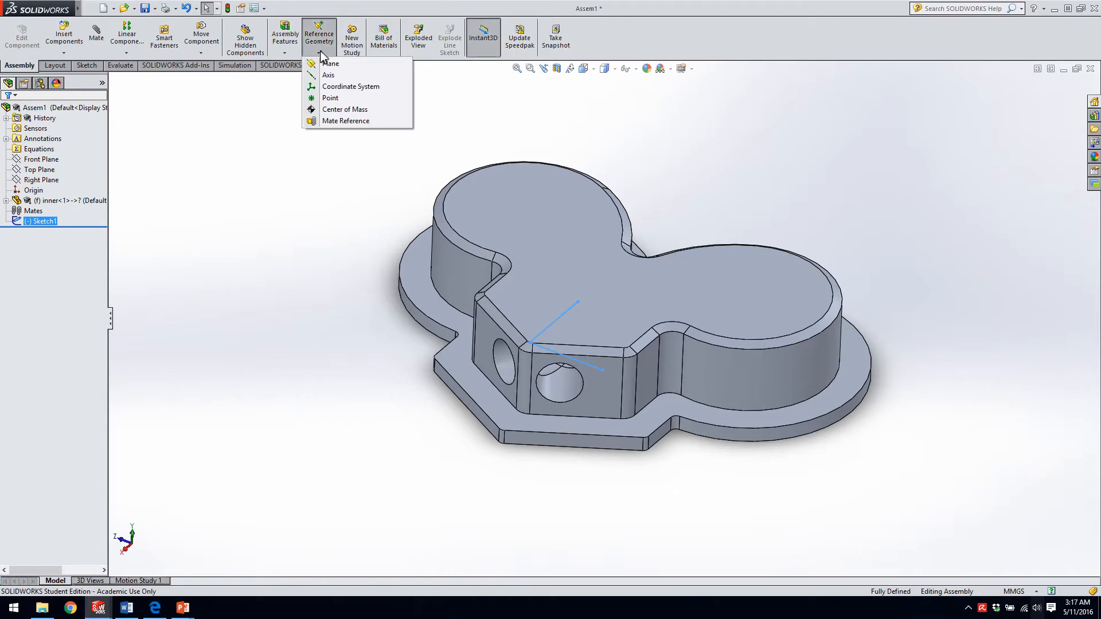
click(334, 89)
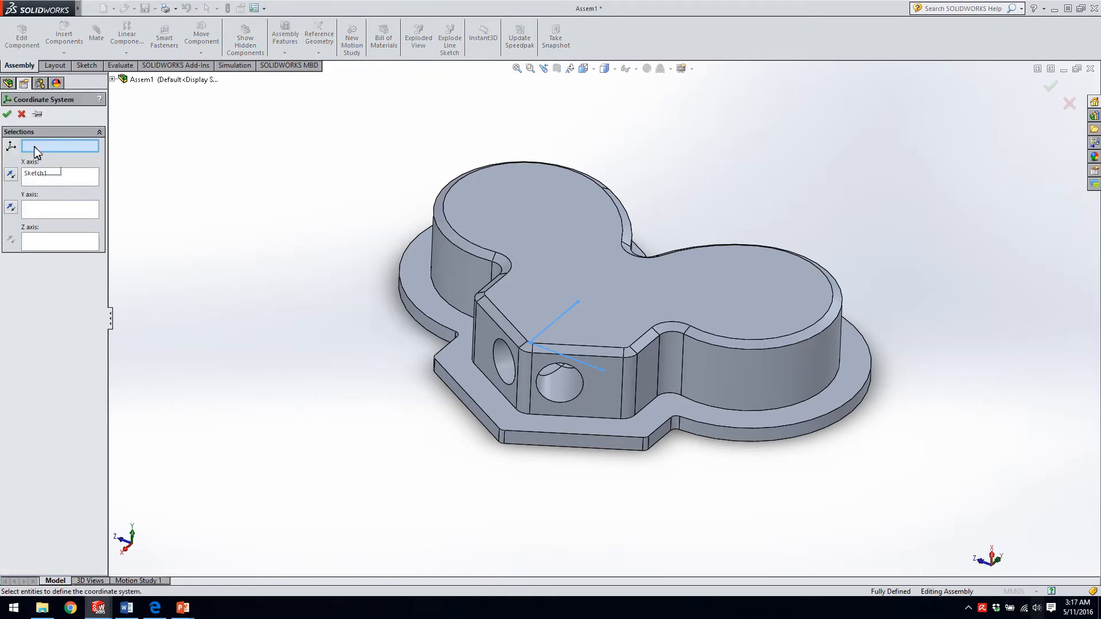
click(529, 344)
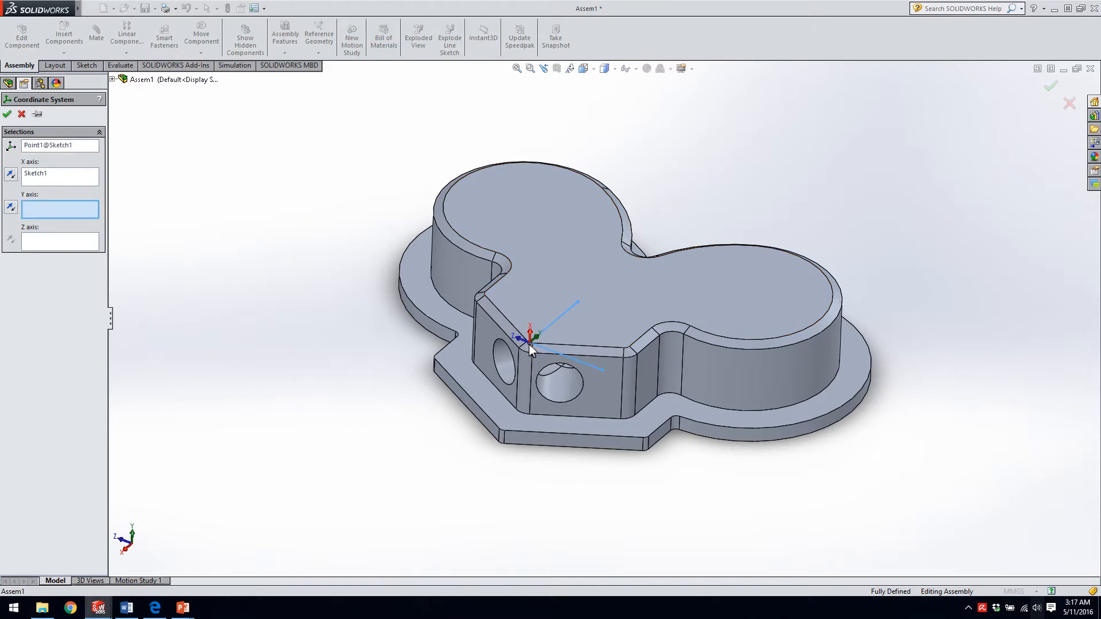
Align the coordinate system's X axis with the line extending outward from the corner and its Y axis with the line across the top face.
click(35, 178)
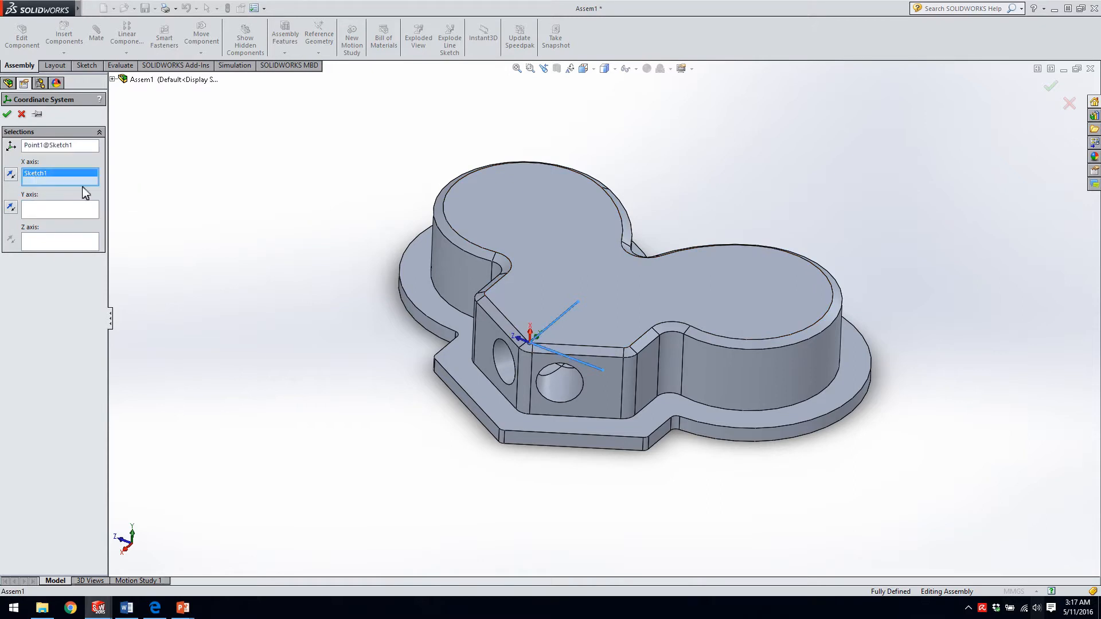
click(545, 347)
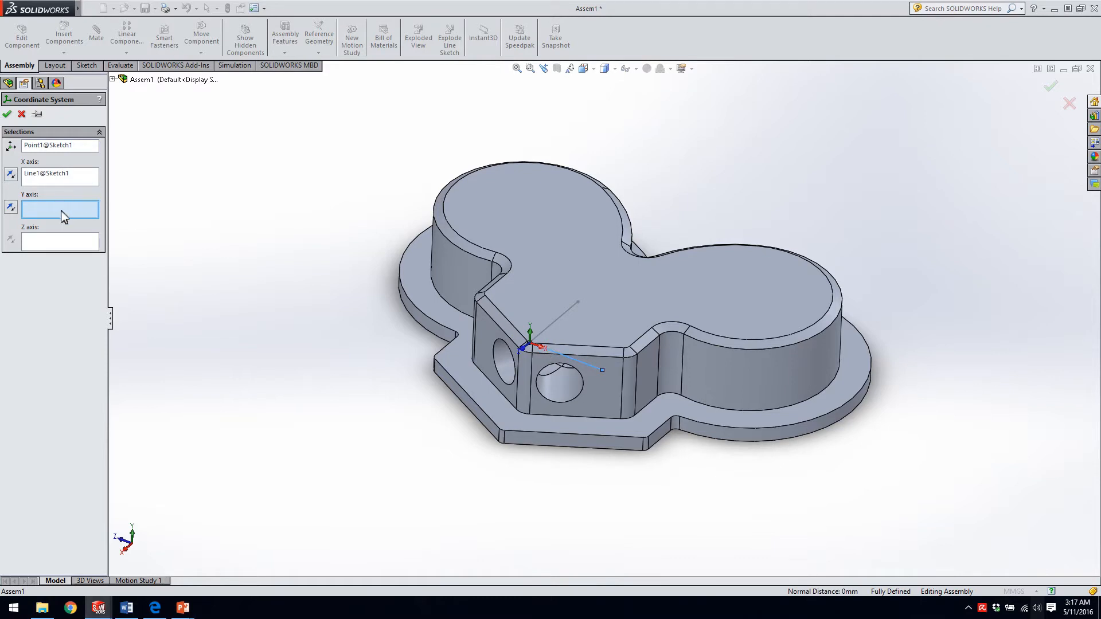
click(554, 324)
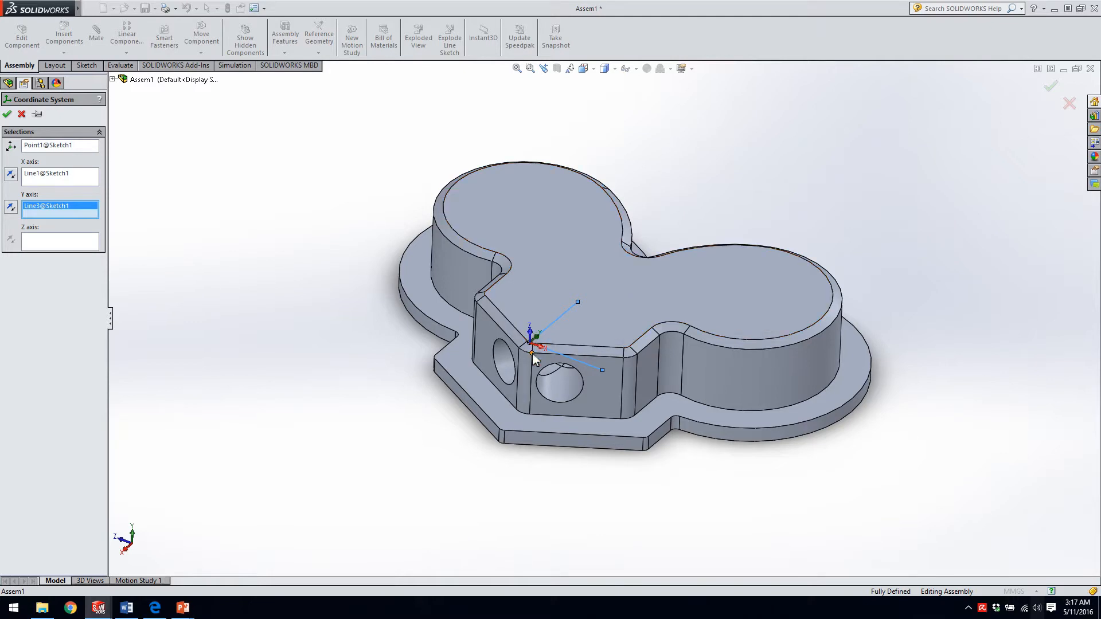
click(6, 113)
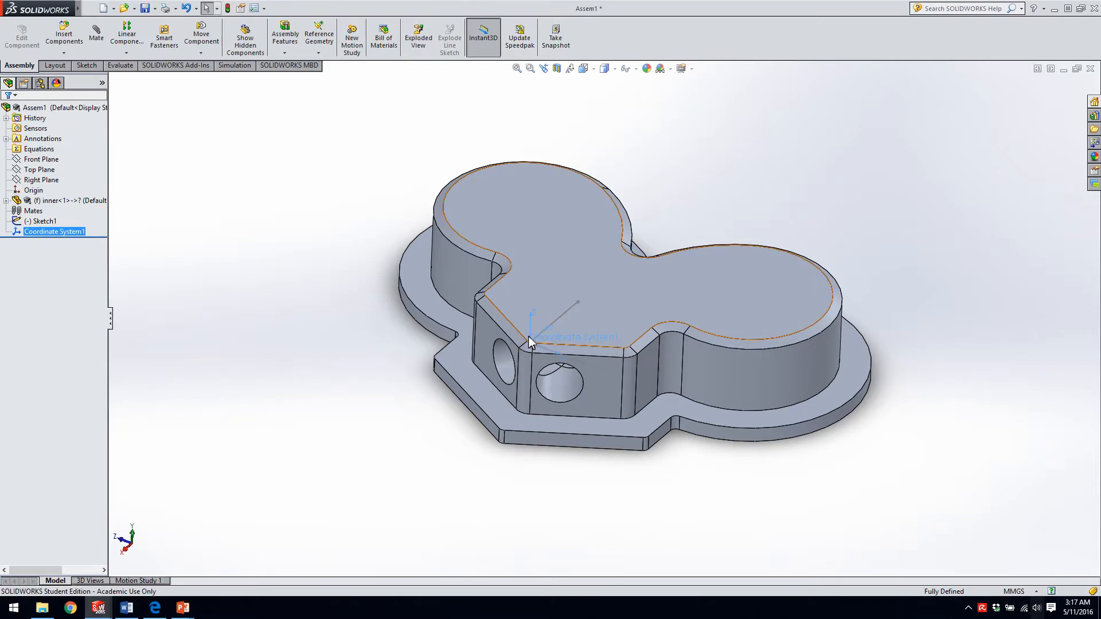
click(172, 290)
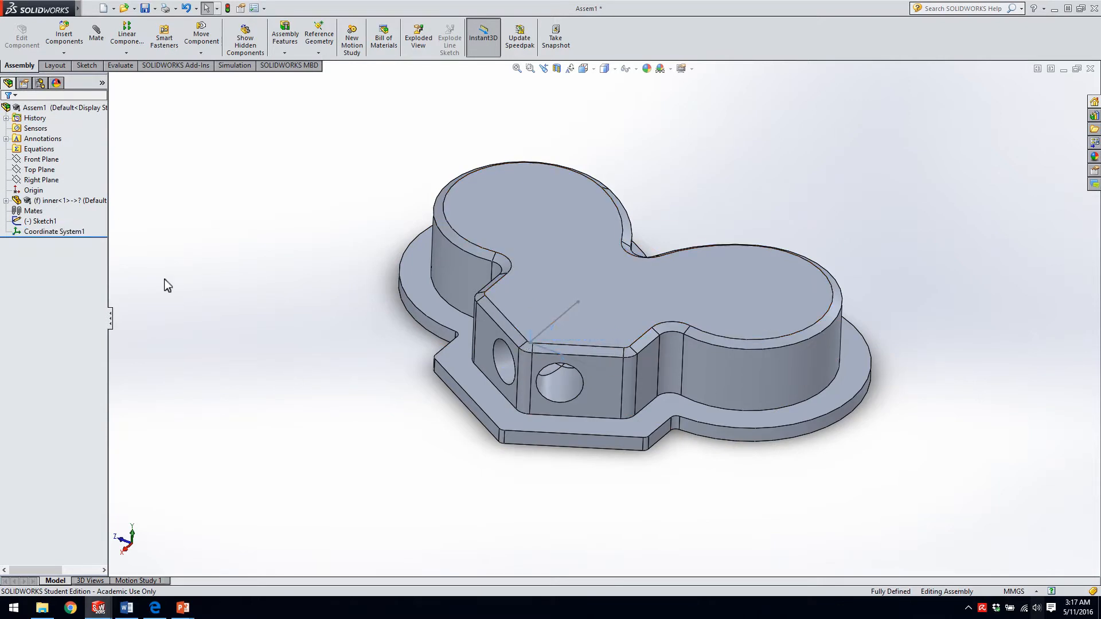
Insert the cover and the peg parts into the assembly, placing each freely beside the inner part.
click(63, 40)
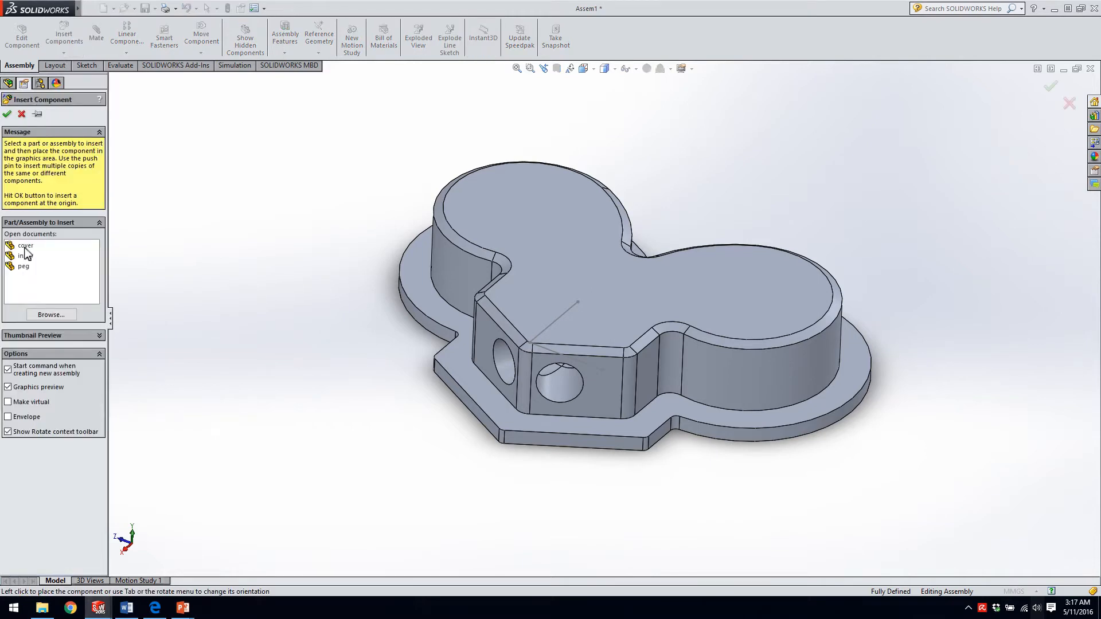
click(23, 247)
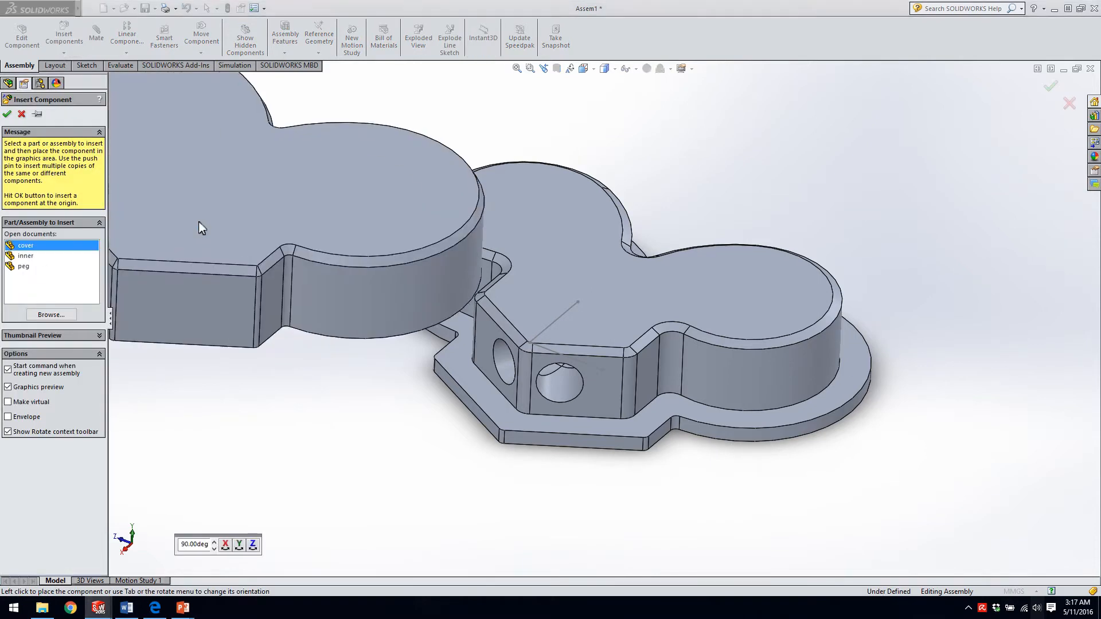
click(286, 144)
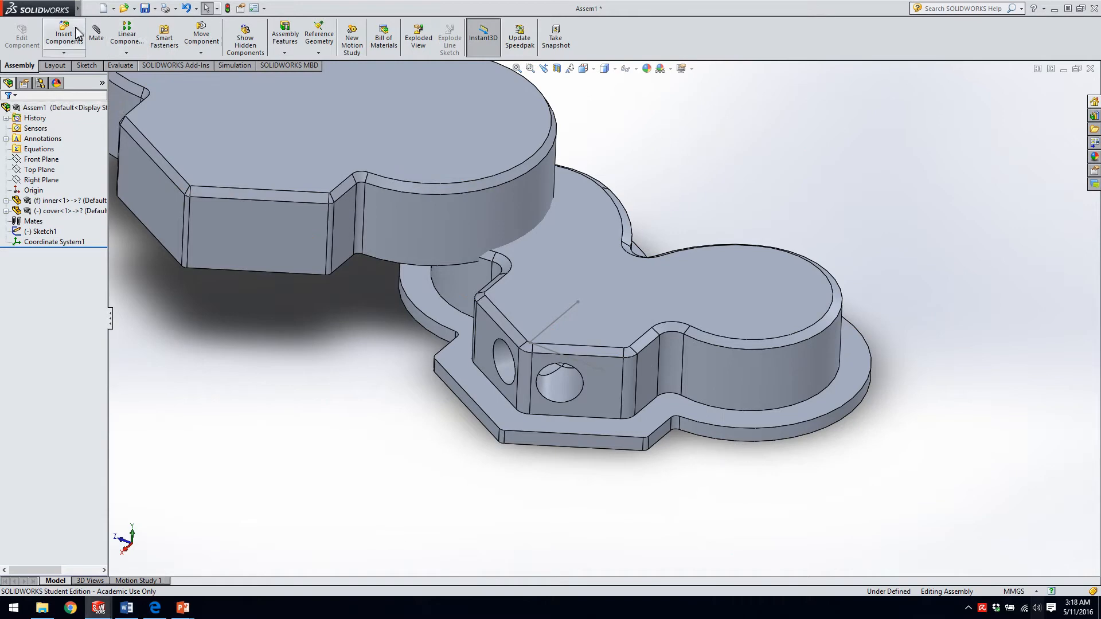
click(63, 40)
click(23, 266)
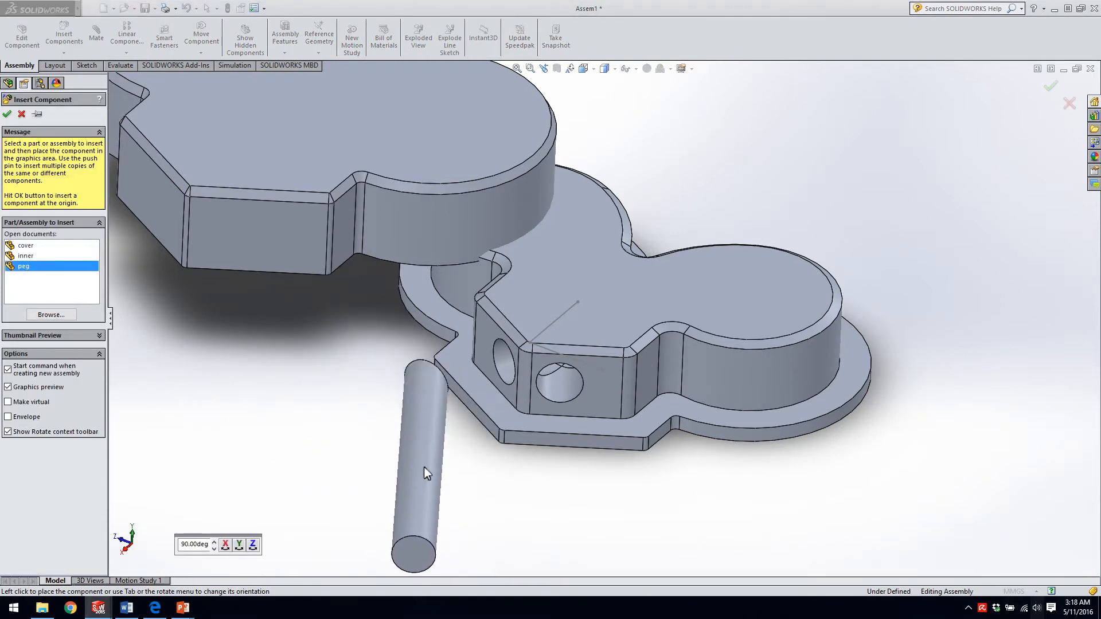
click(379, 442)
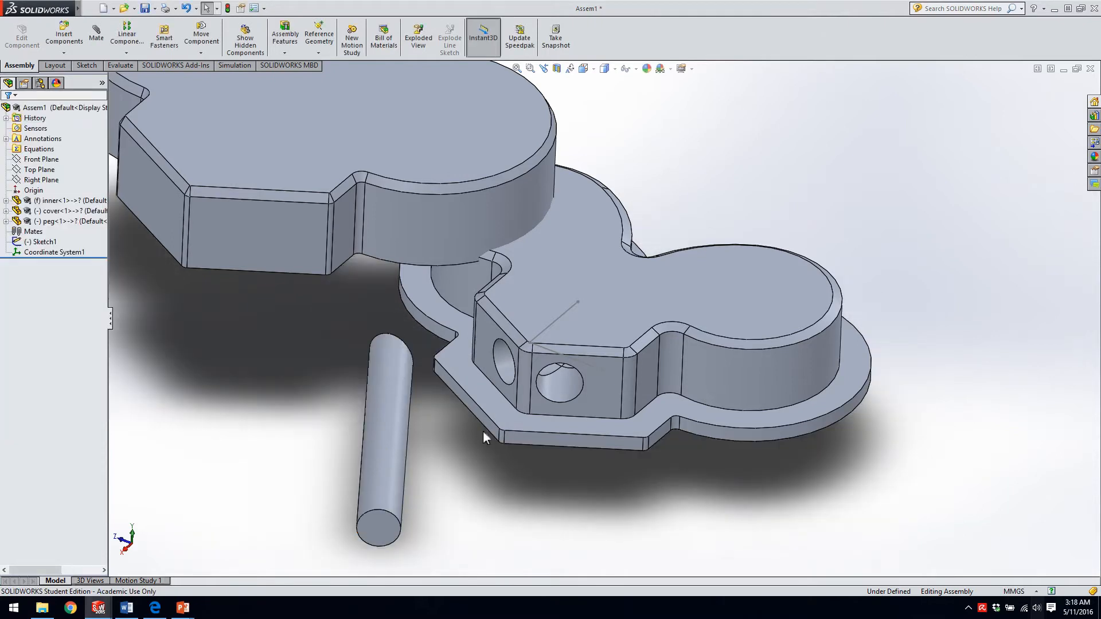
Add a concentric mate between the peg's cylindrical face and the inner part's hole on the right of the pointed corner.
middle_drag(448, 467, 470, 287)
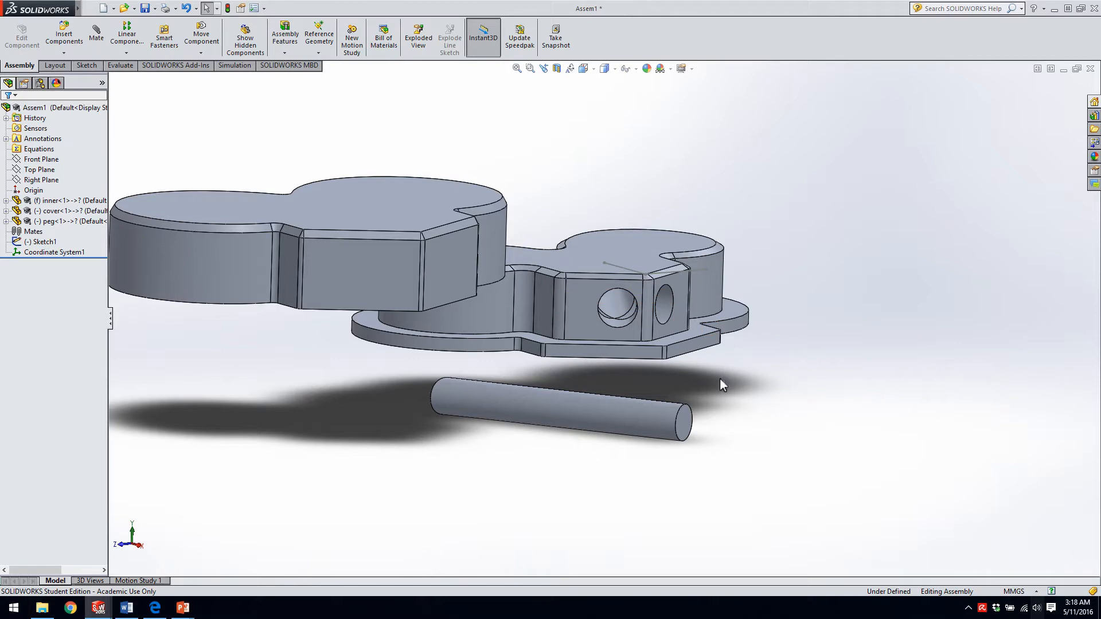
scroll(757, 435, up, 1)
middle_drag(757, 440, 758, 388)
scroll(738, 320, down, 1)
middle_drag(738, 320, 663, 281)
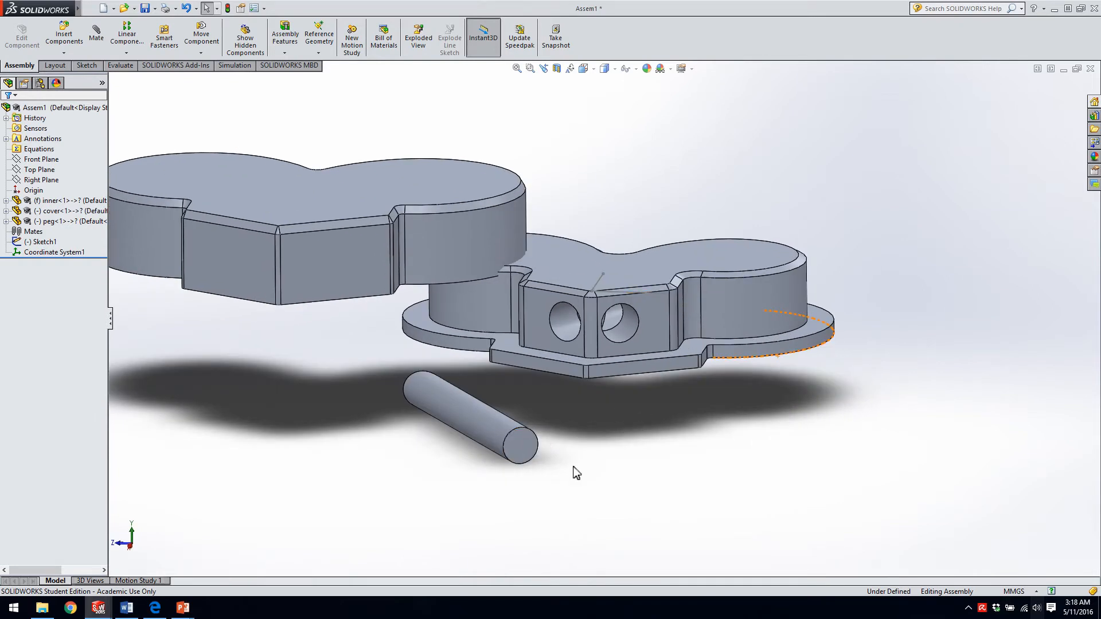
scroll(557, 370, down, 3)
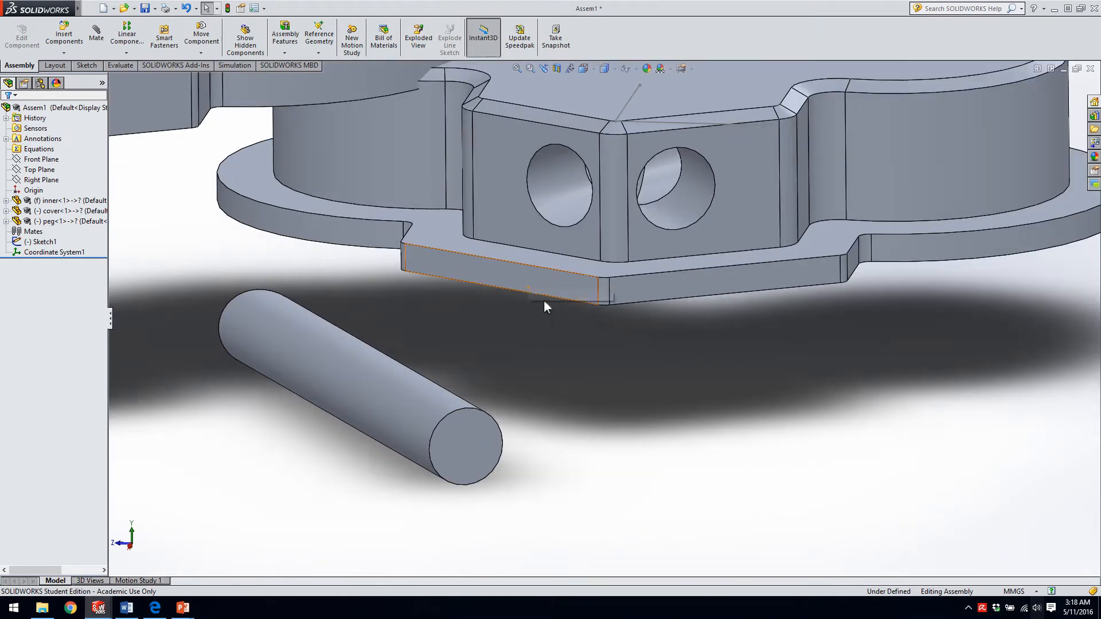
scroll(548, 307, up, 1)
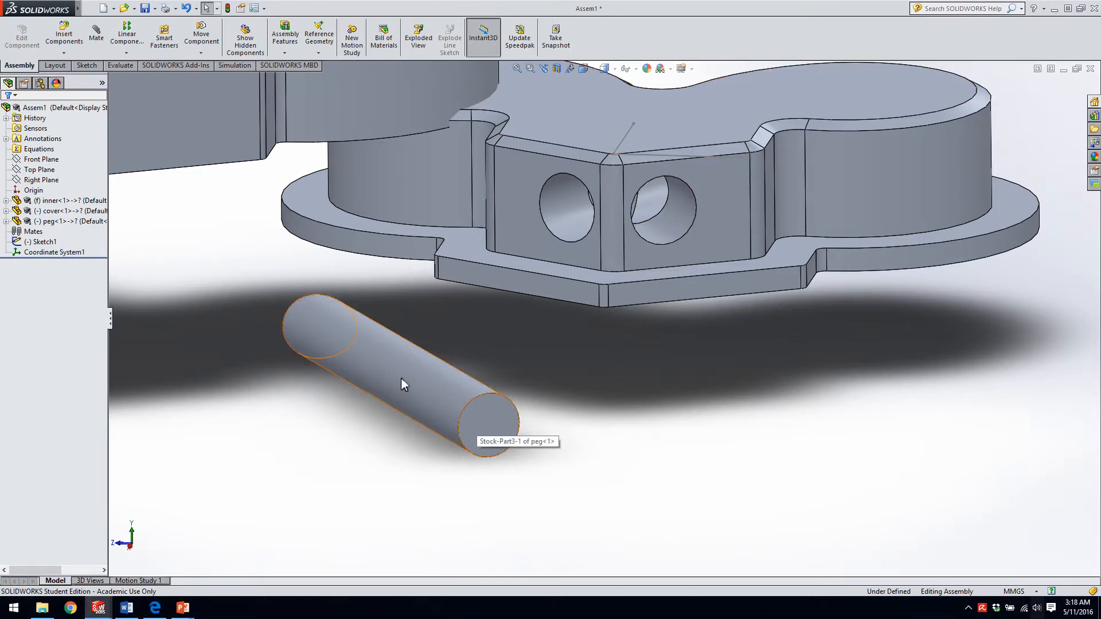
click(96, 33)
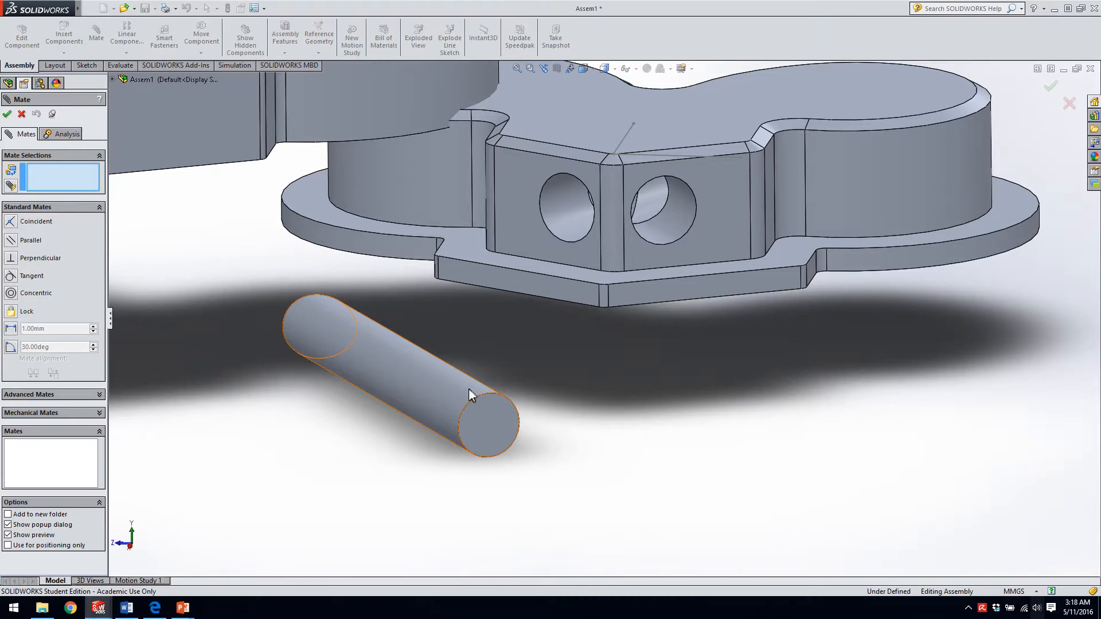
click(451, 400)
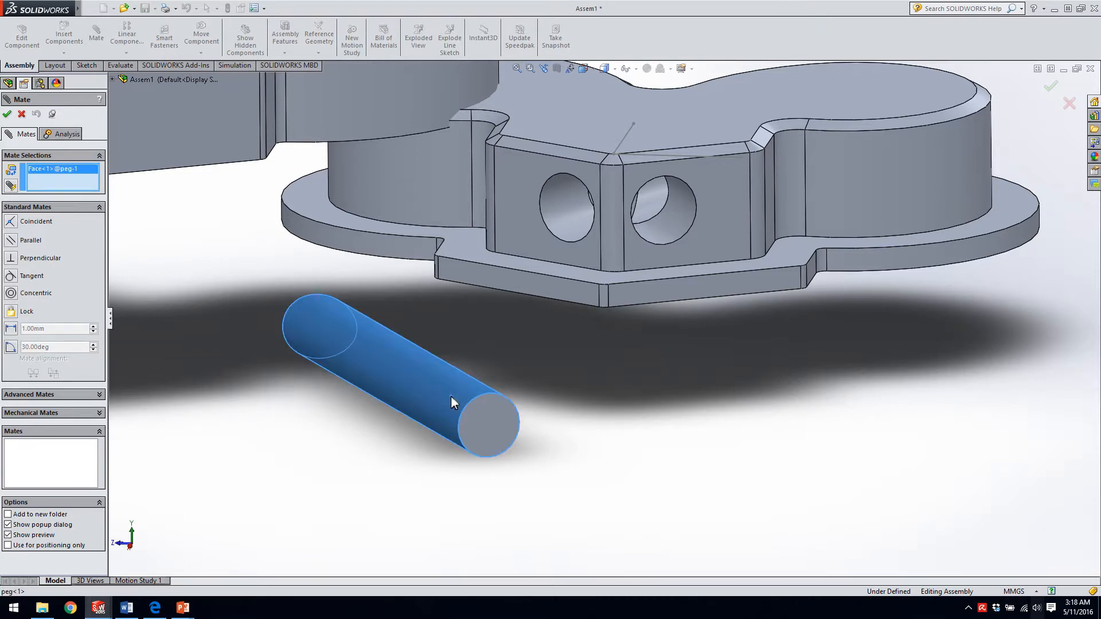
click(684, 219)
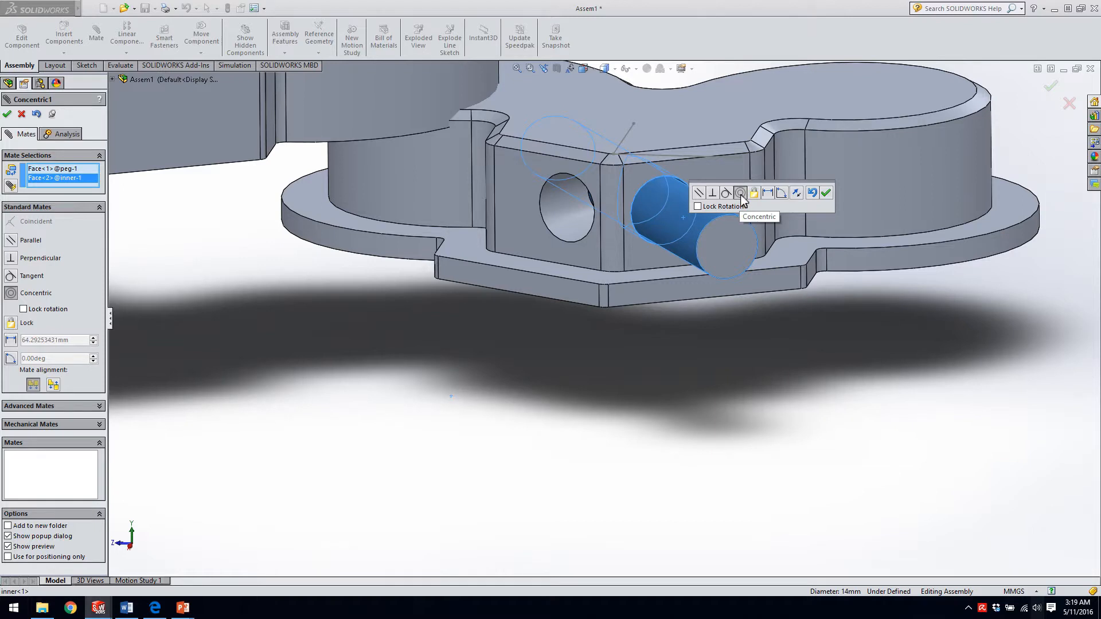
click(826, 193)
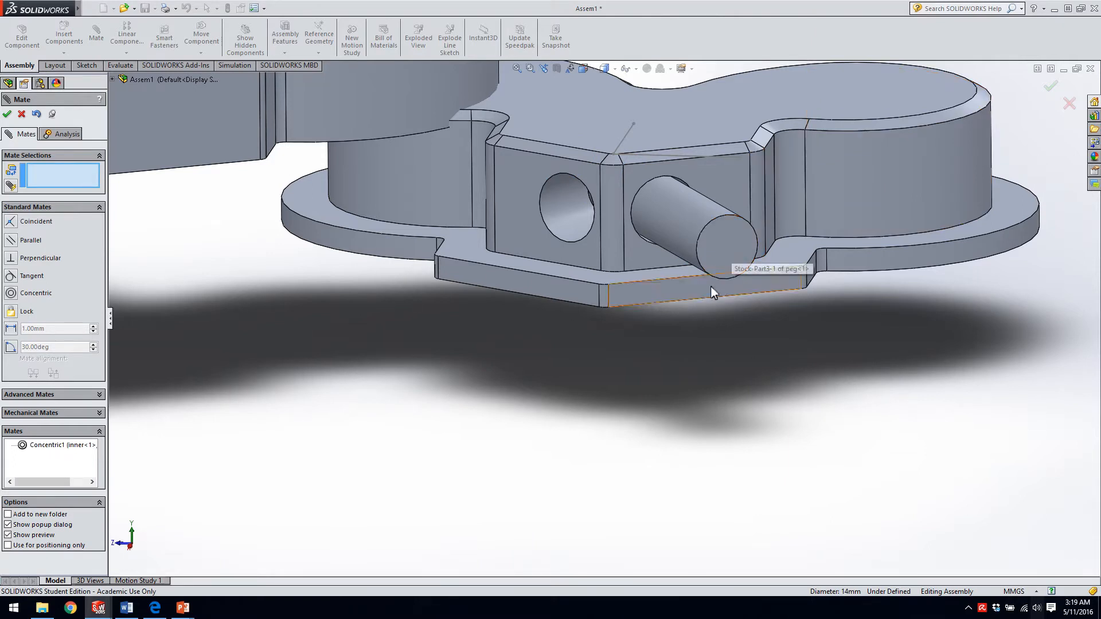
Slide the peg a little further into its hole and close the Mate command.
middle_drag(703, 311, 749, 301)
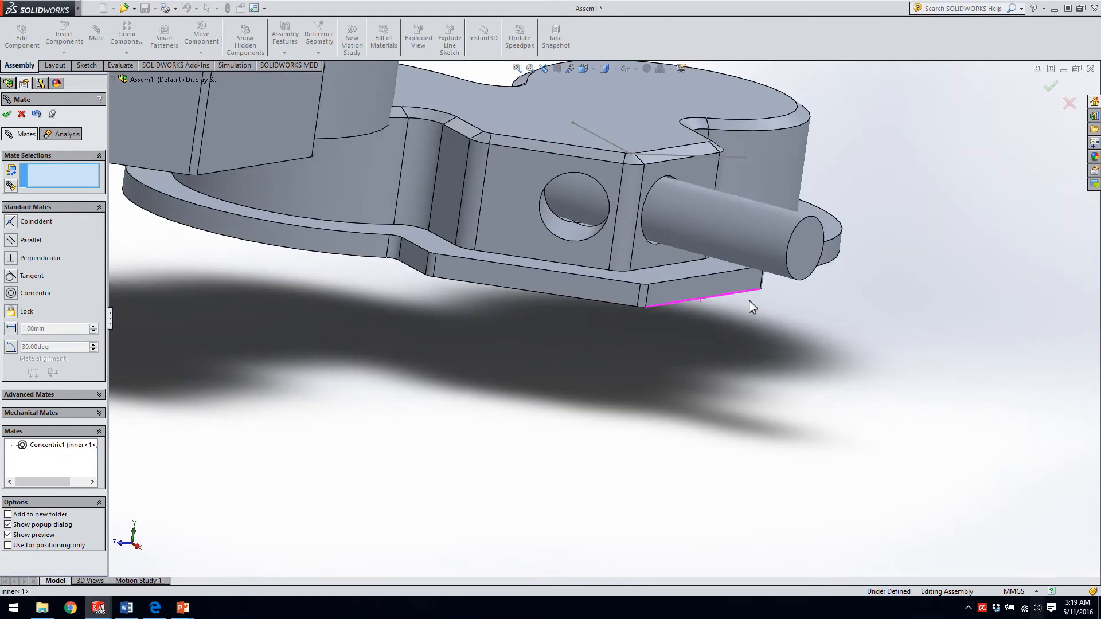
drag(735, 229, 691, 244)
click(22, 114)
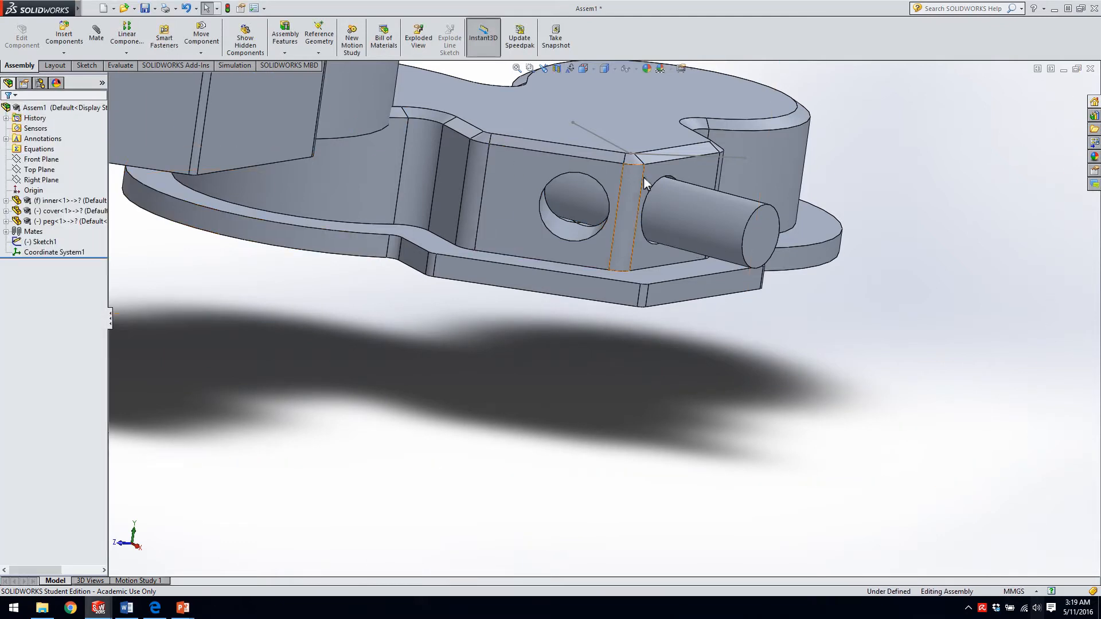
Slide the peg along its hole until its end face sits just inside the opening in the inner part's flat face.
scroll(723, 256, up, 5)
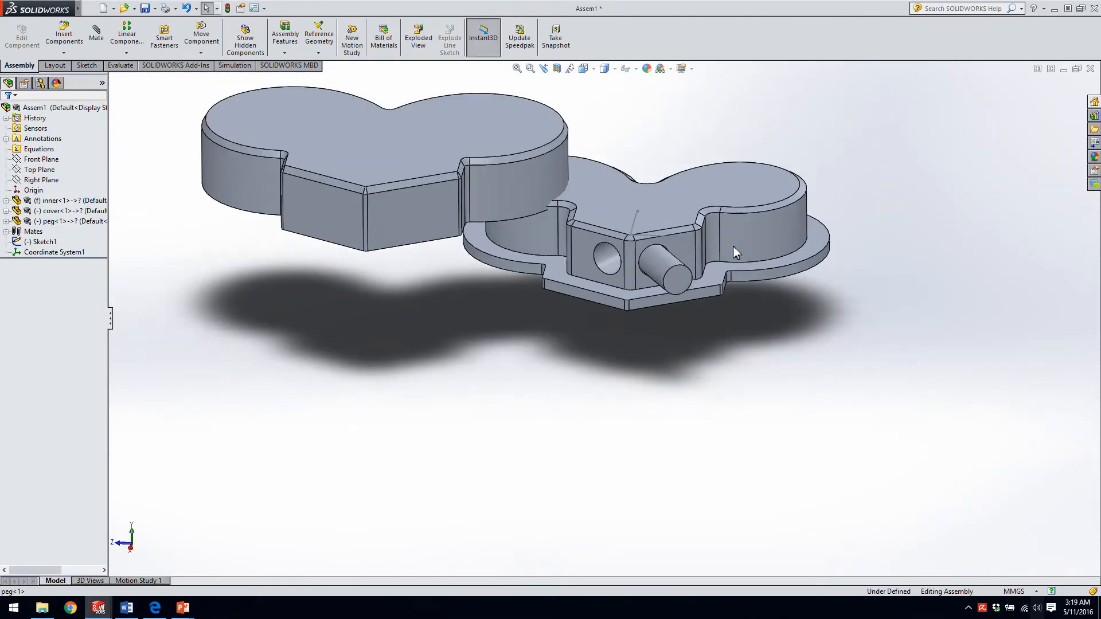
scroll(705, 261, down, 7)
scroll(565, 388, down, 1)
middle_drag(565, 389, 576, 339)
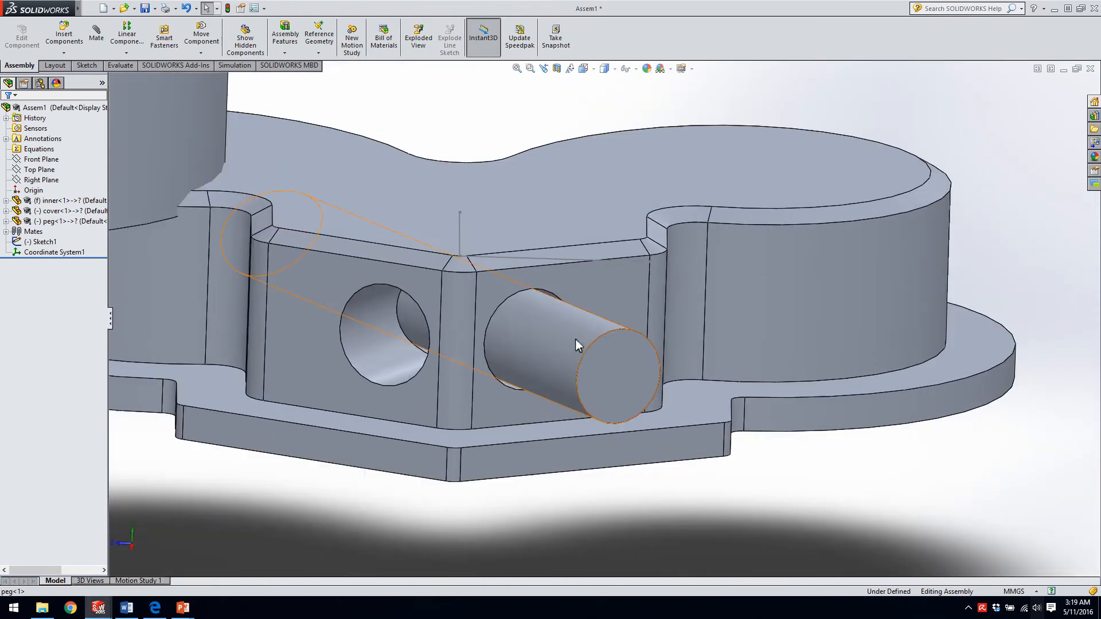
click(572, 337)
click(802, 498)
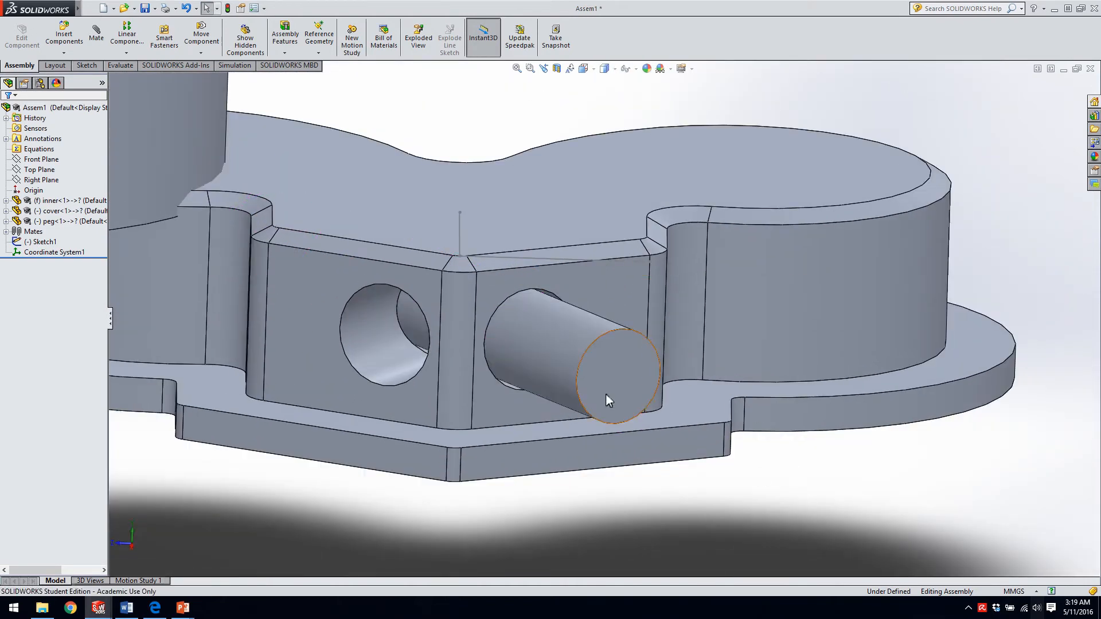
drag(544, 356, 470, 347)
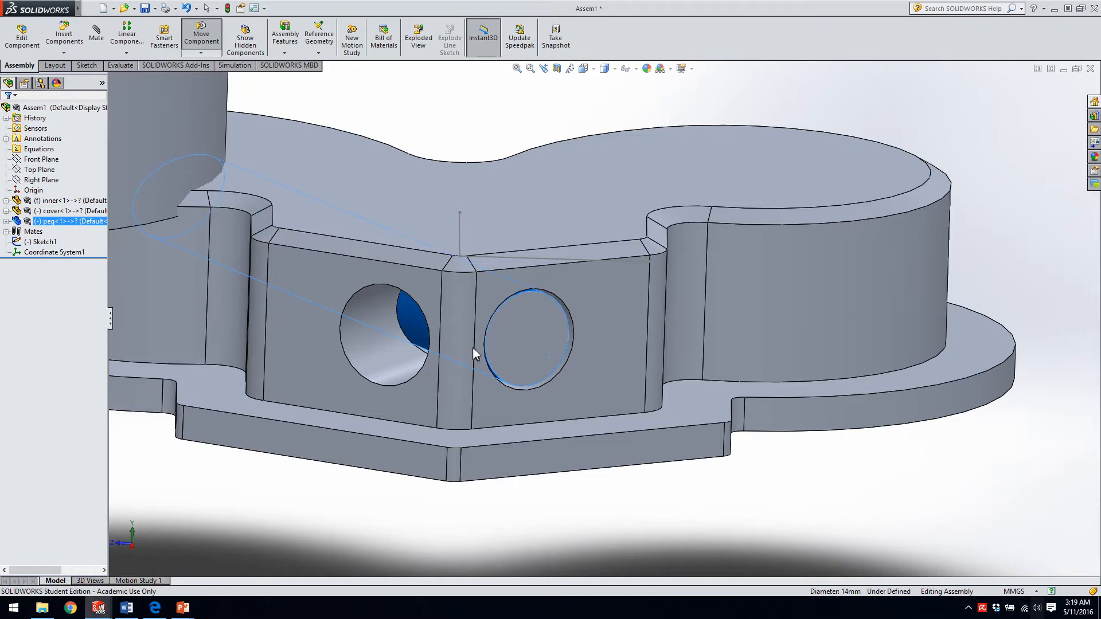
key(Escape)
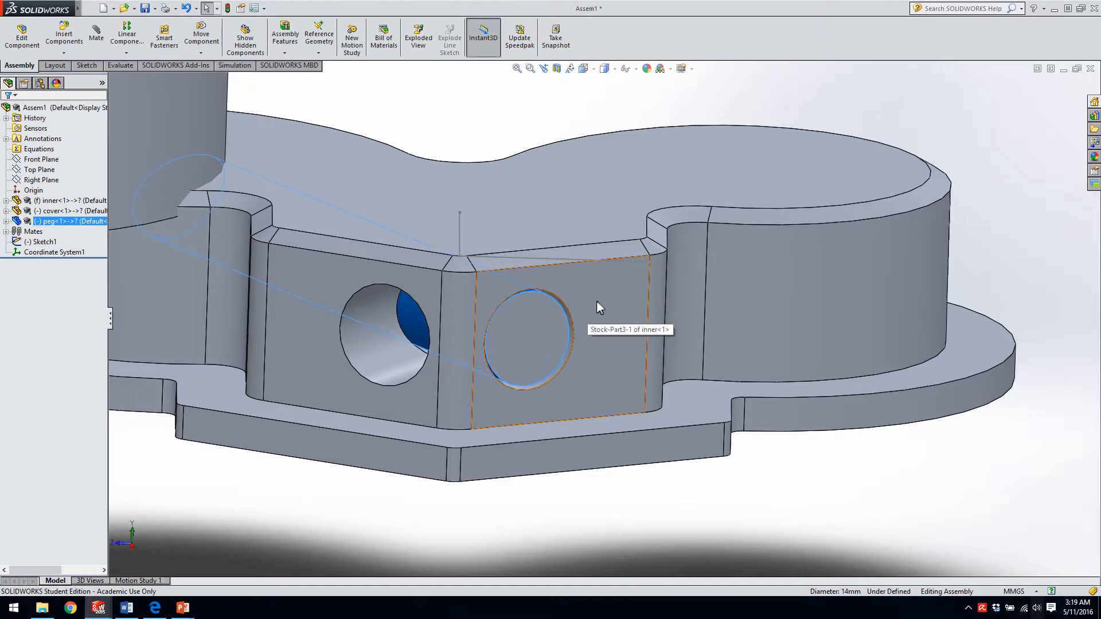
Add a coincident mate between the peg's end face and the inner part's flat face around the hole, clearing the preselected peg face first.
click(97, 33)
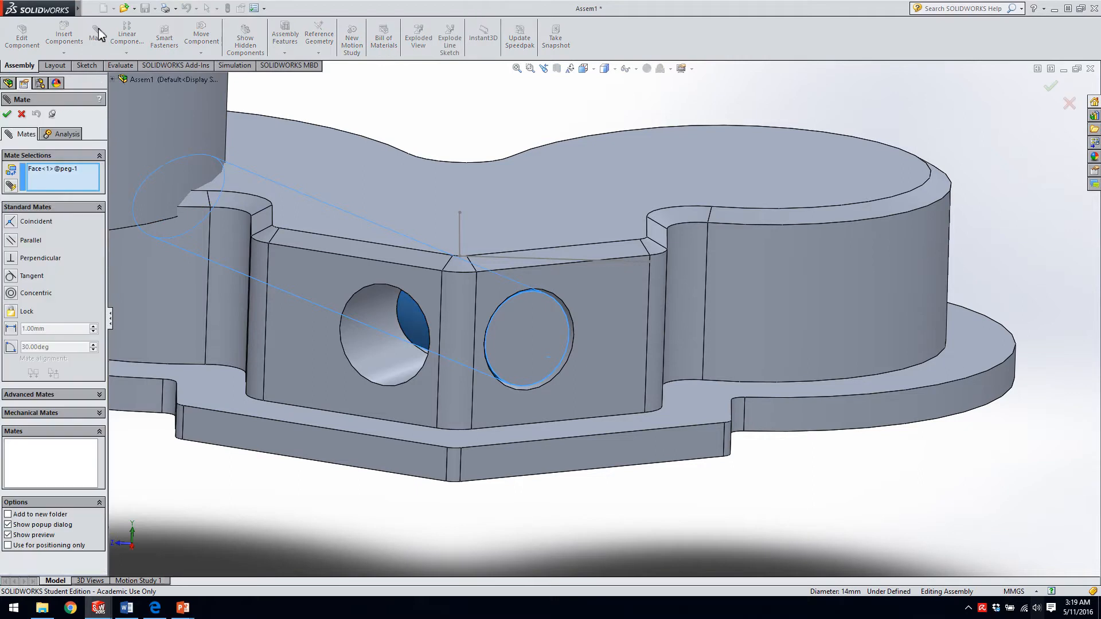
right_click(55, 172)
click(57, 175)
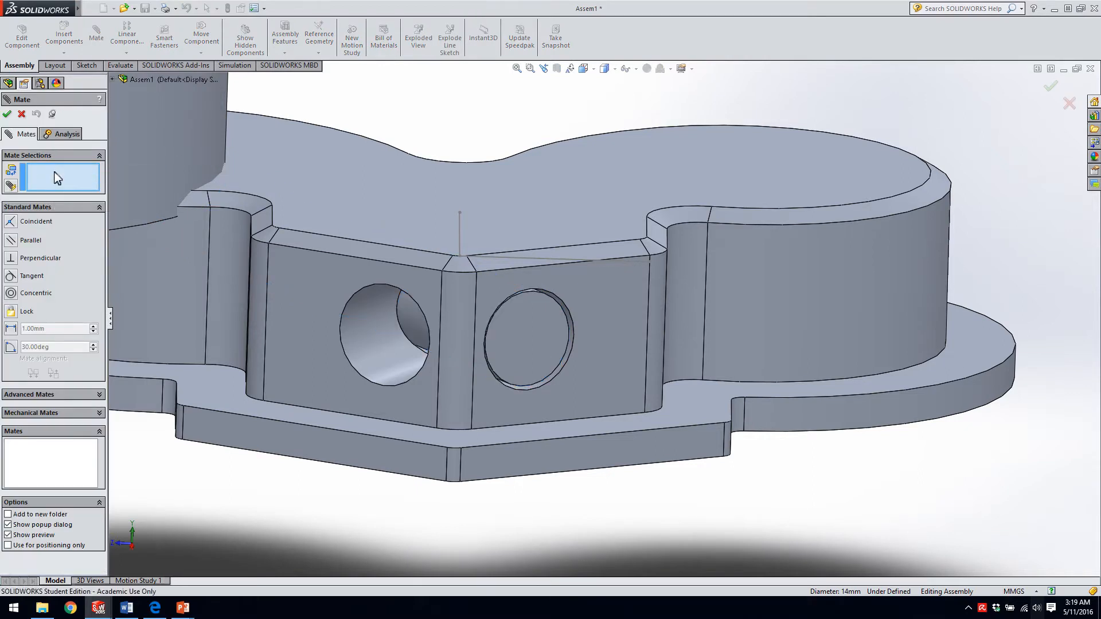
click(527, 325)
click(604, 304)
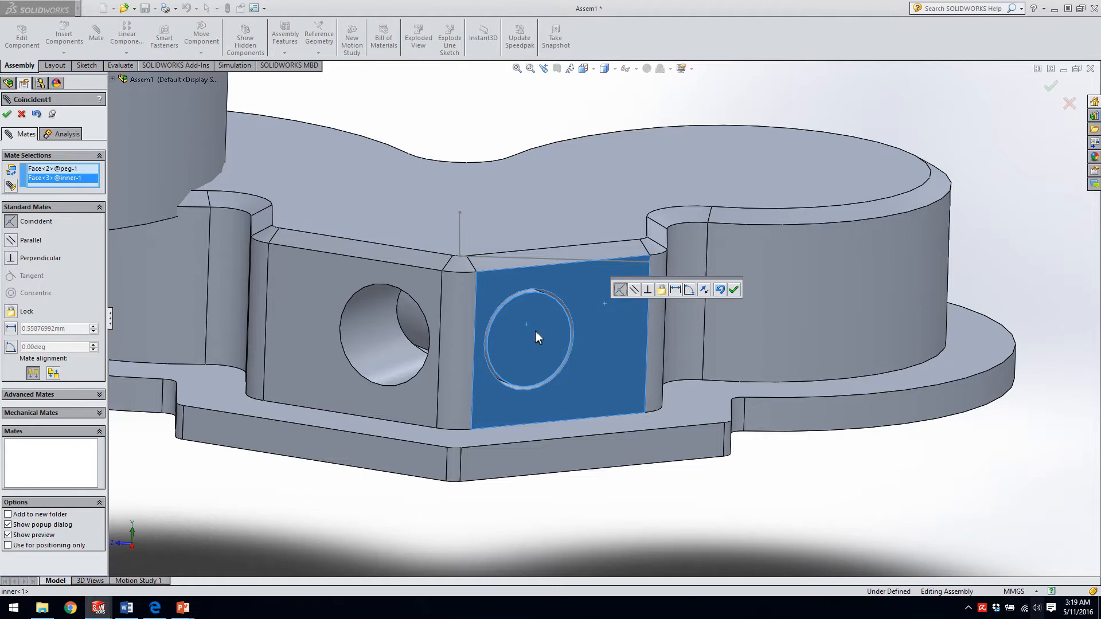
click(734, 290)
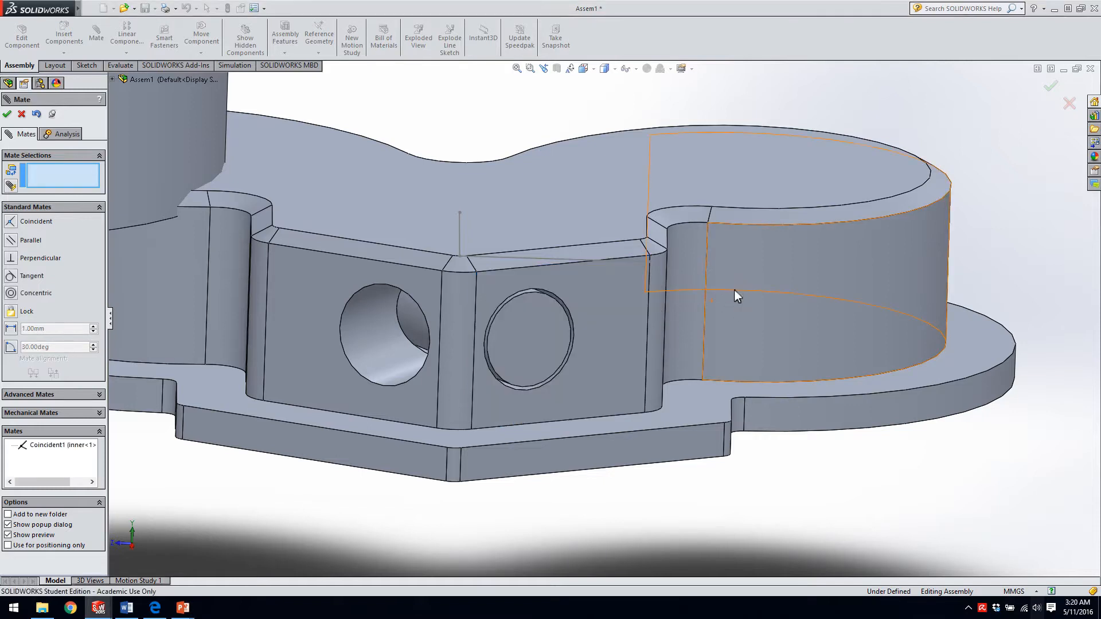
Close the Mate command and move the cover farther away from the inner part.
click(529, 332)
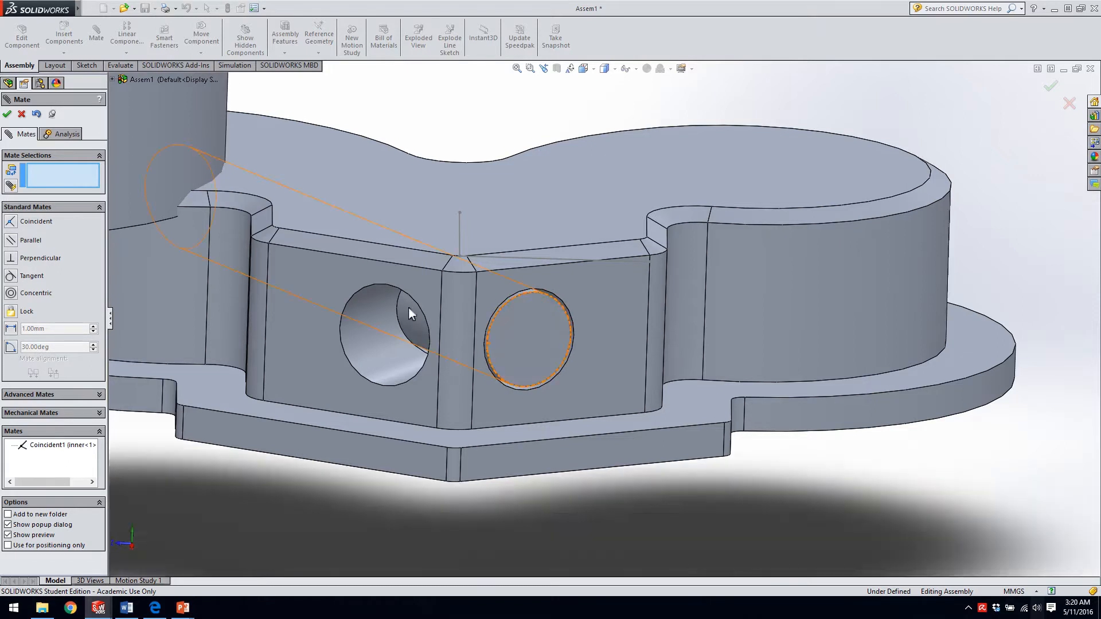
scroll(401, 311, up, 5)
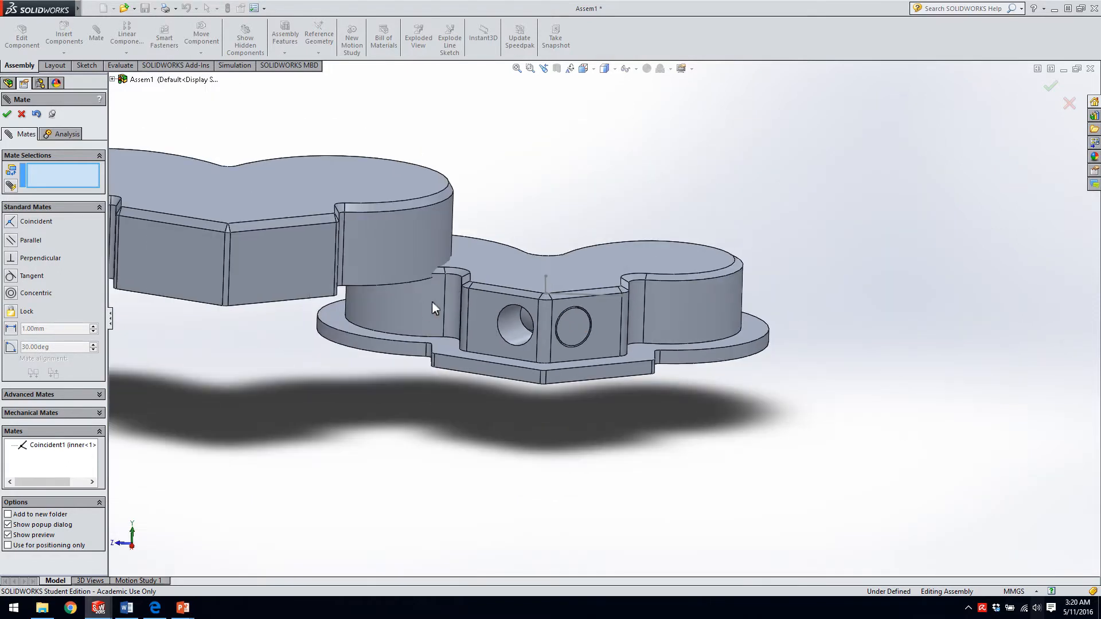
click(22, 116)
middle_drag(452, 241, 398, 268)
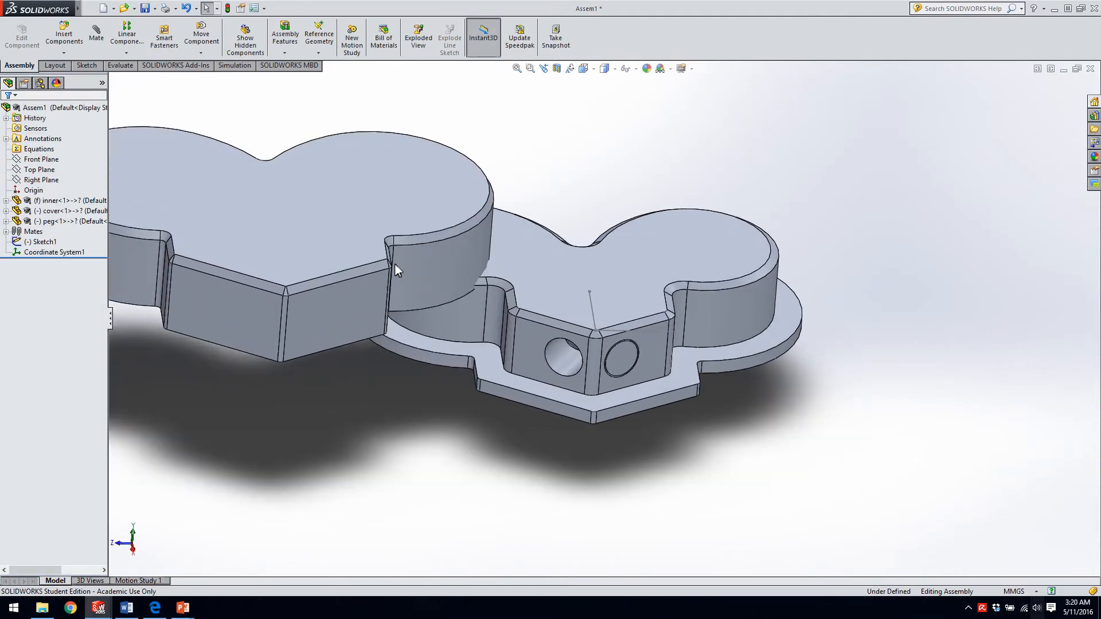
click(424, 268)
drag(424, 274, 241, 253)
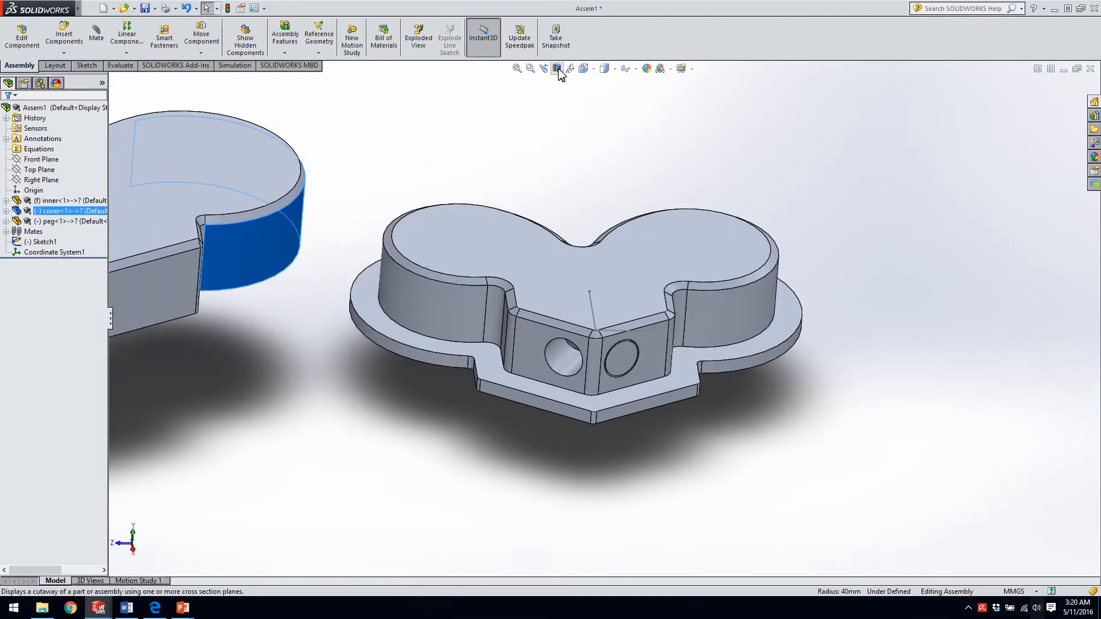
click(556, 68)
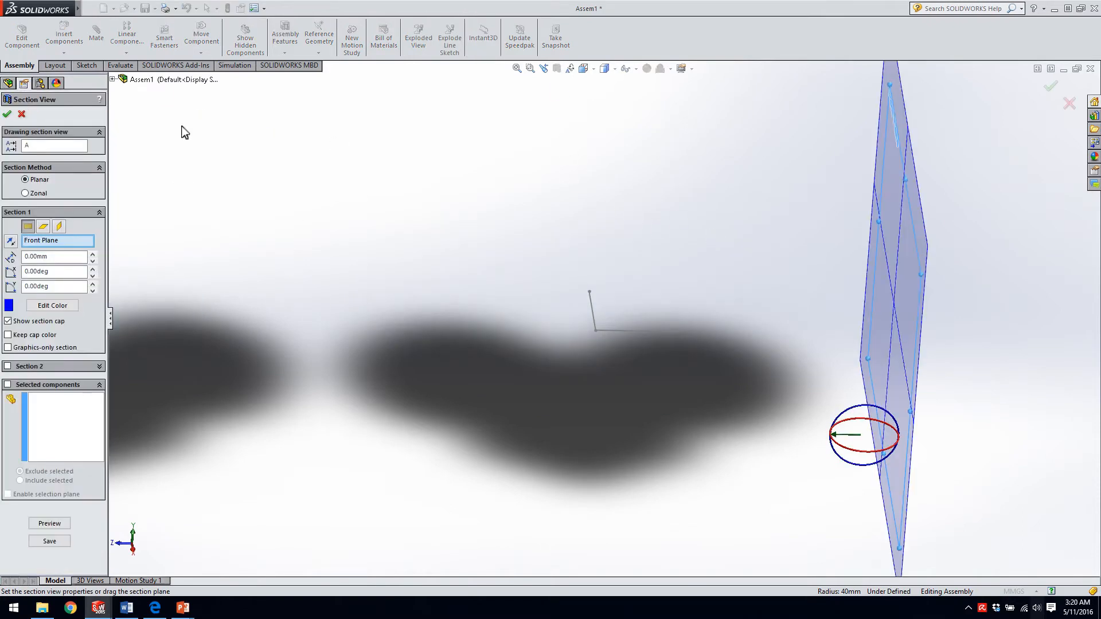
click(43, 226)
scroll(322, 314, up, 4)
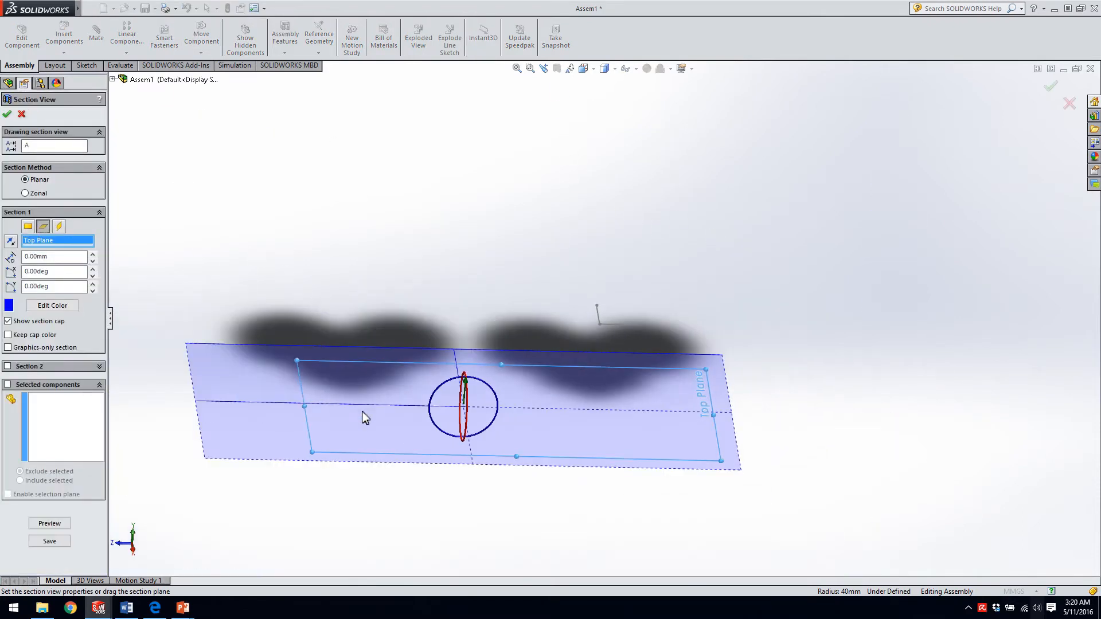
drag(466, 385, 460, 271)
middle_drag(607, 263, 614, 341)
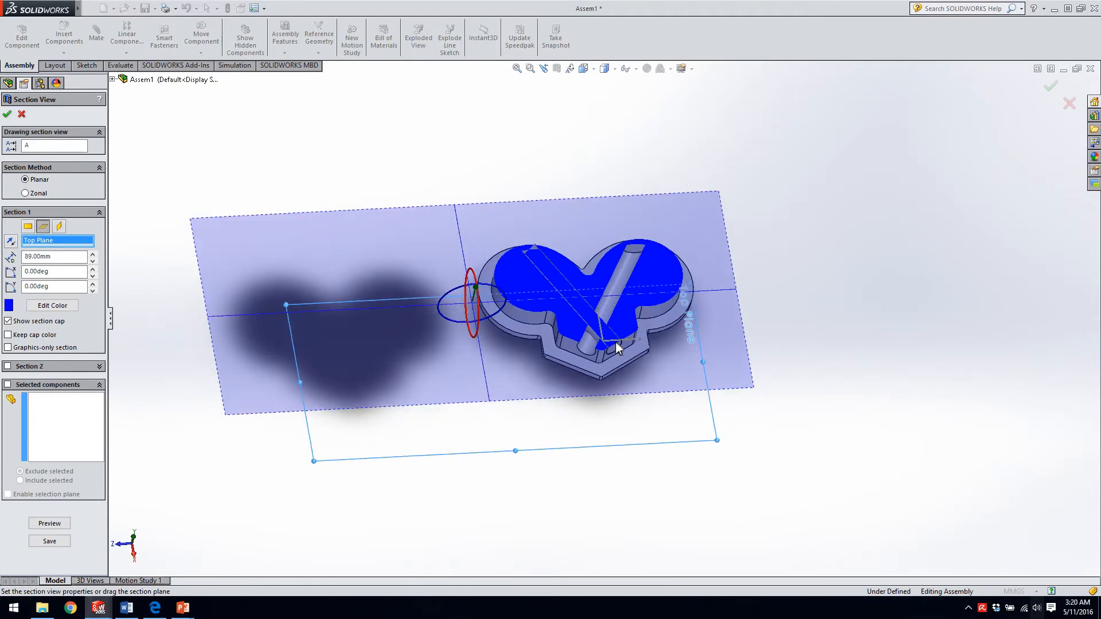
scroll(533, 242, down, 10)
scroll(555, 303, up, 3)
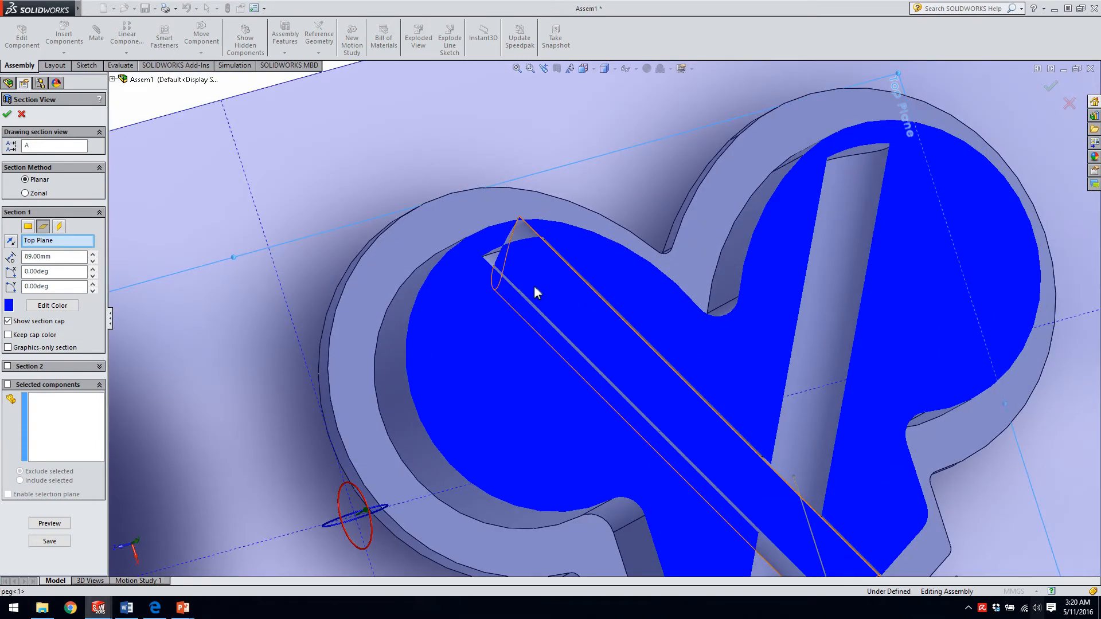
click(22, 114)
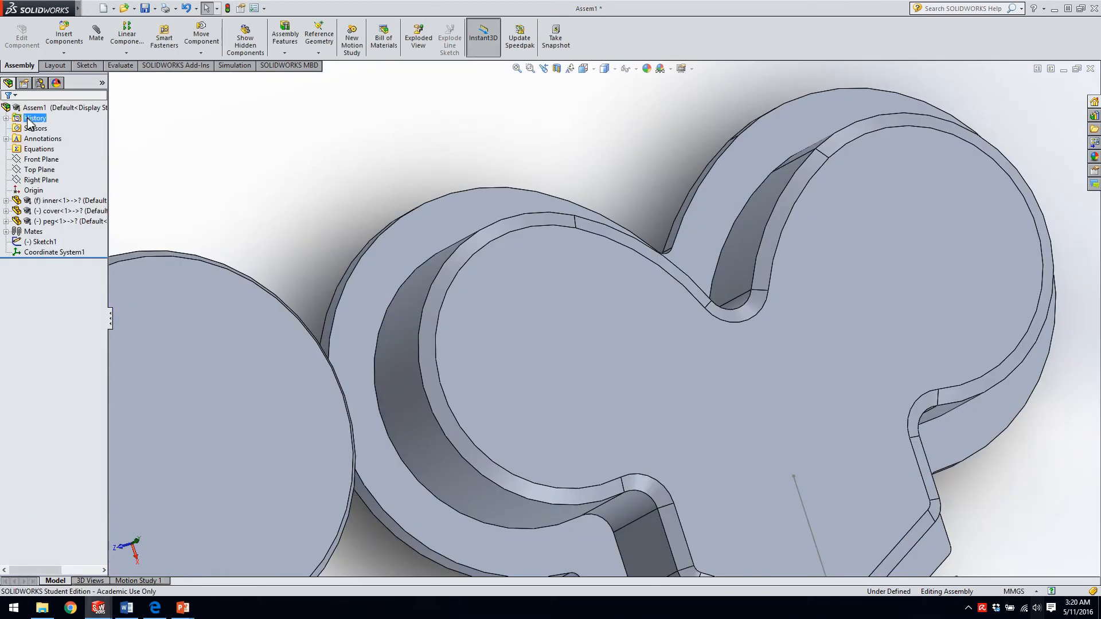
Apply a planar section view through the inner part and peg, parallel to the Top Plane at an 88 mm offset.
click(556, 68)
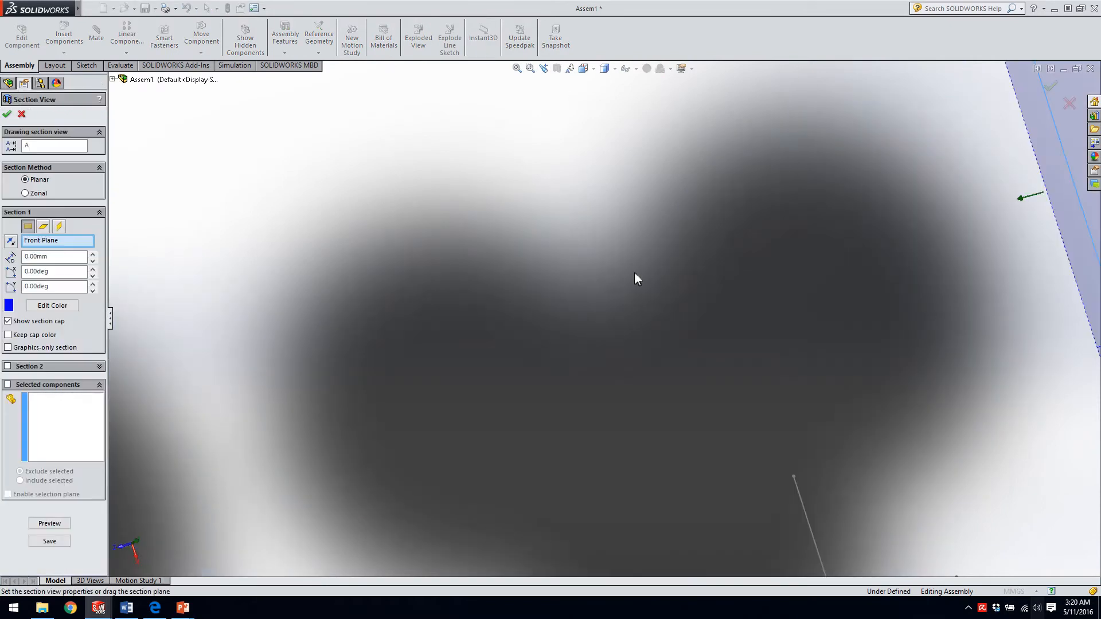
scroll(654, 261, up, 3)
click(43, 226)
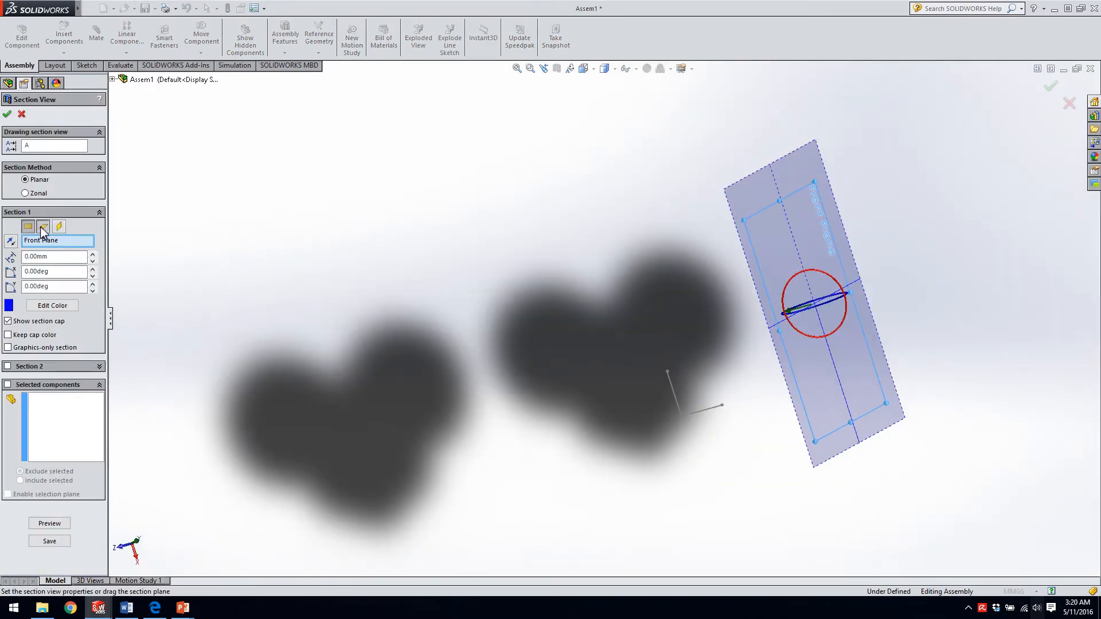
drag(473, 417, 519, 368)
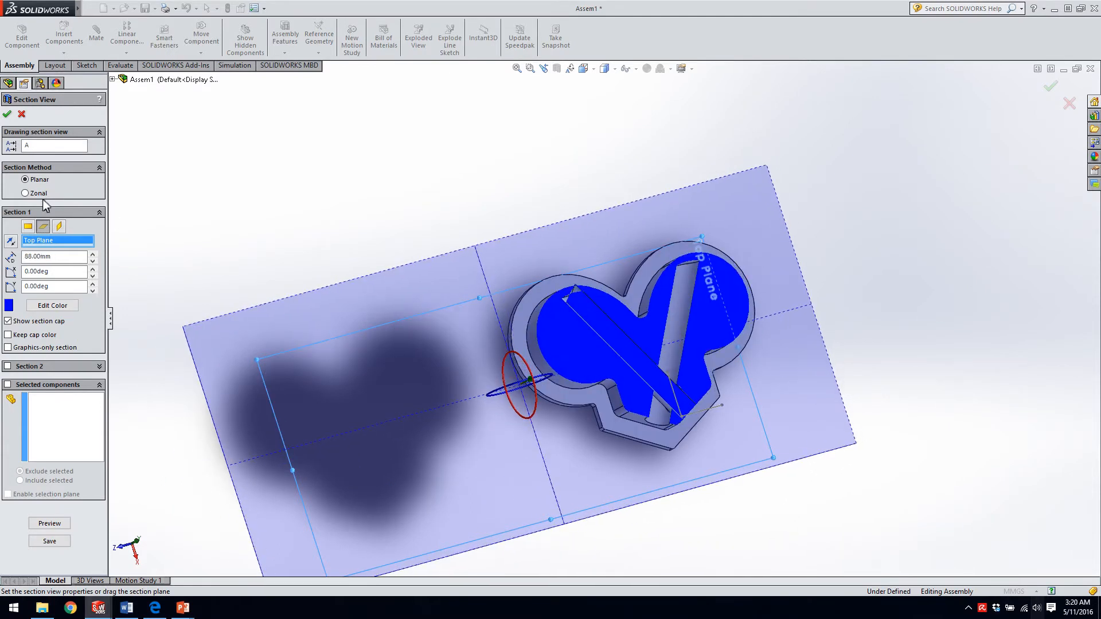
click(7, 115)
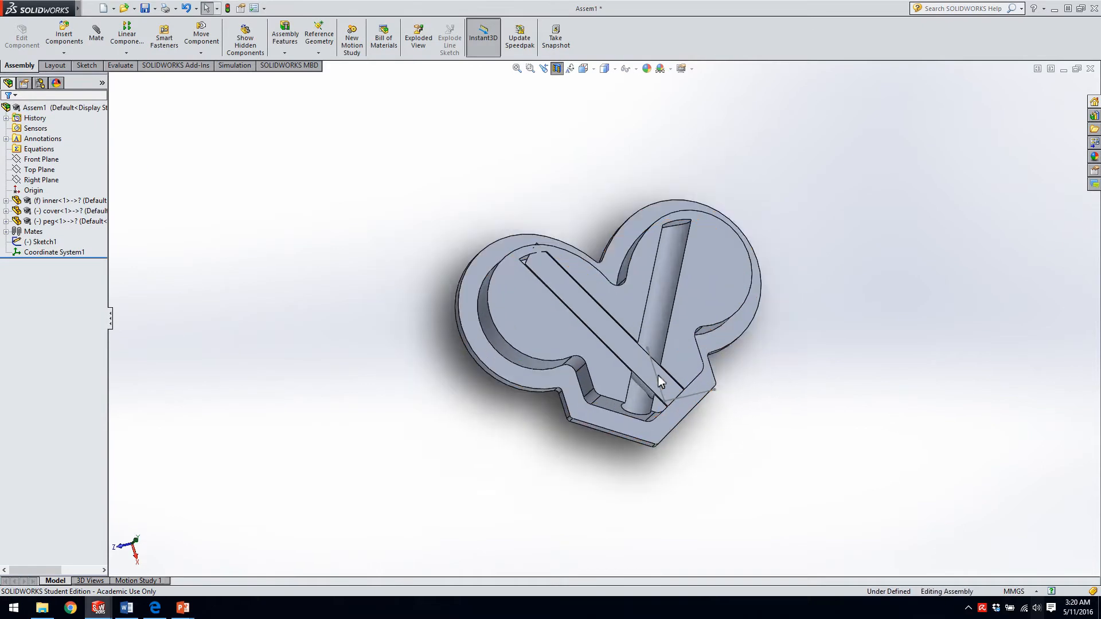
Turn the peg about its axis in the sectioned hole so its flat side faces down.
scroll(667, 386, down, 5)
scroll(556, 273, up, 5)
click(524, 235)
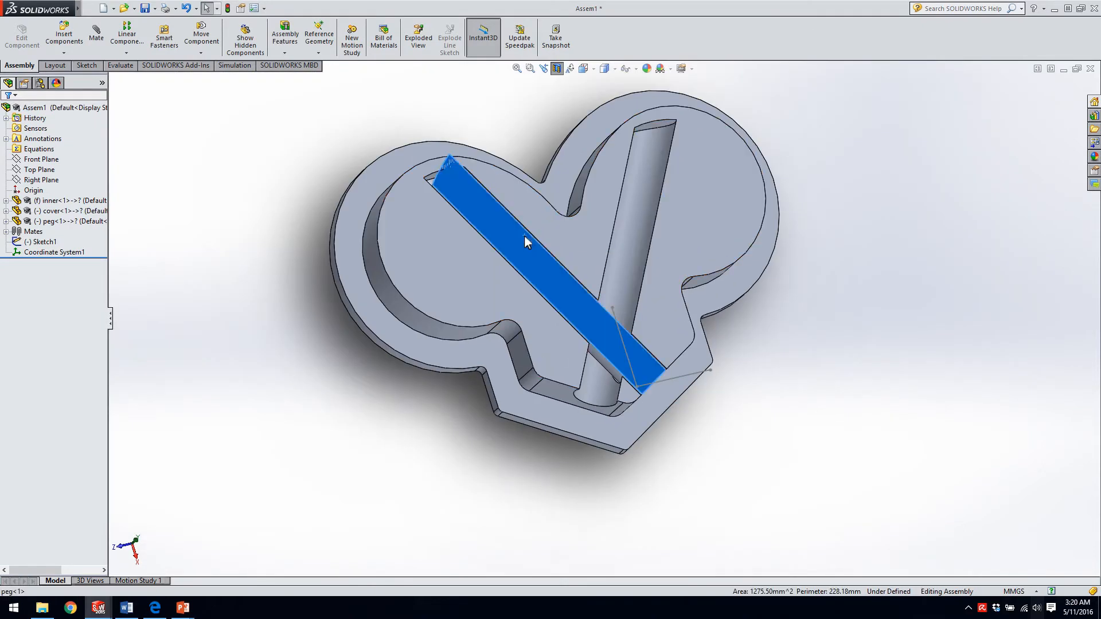
mouse_move(519, 252)
mouse_down()
mouse_move(493, 292)
mouse_move(521, 269)
mouse_up()
scroll(458, 193, down, 5)
scroll(458, 193, up, 1)
middle_drag(458, 193, 480, 184)
scroll(480, 184, down, 3)
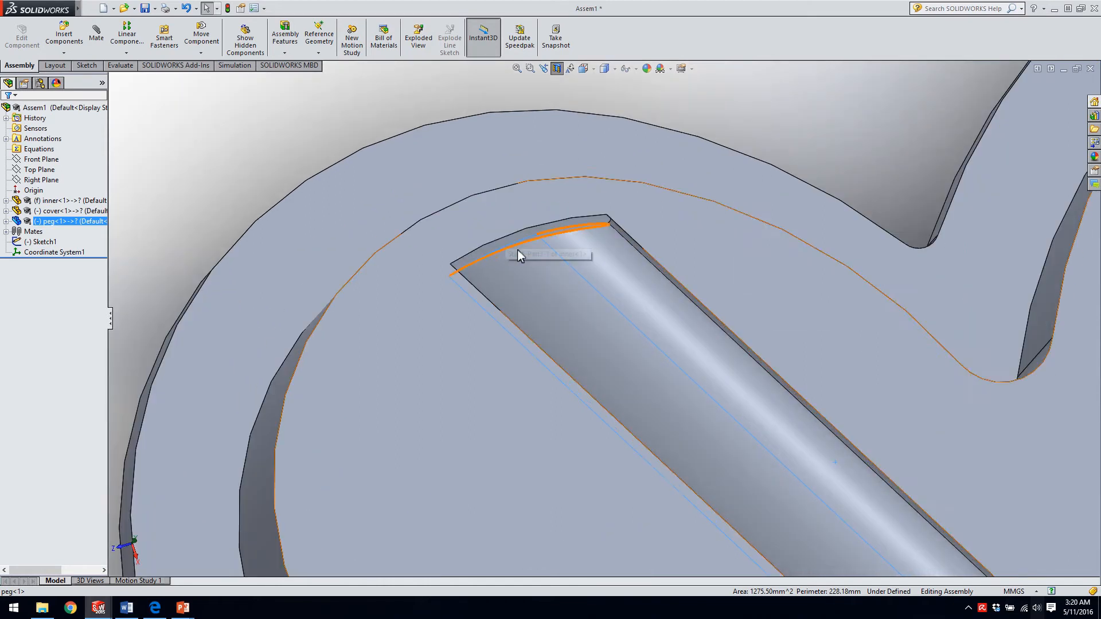
Try to mate the peg's inner end face to the end wall of its hole, picking the peg face first.
click(96, 35)
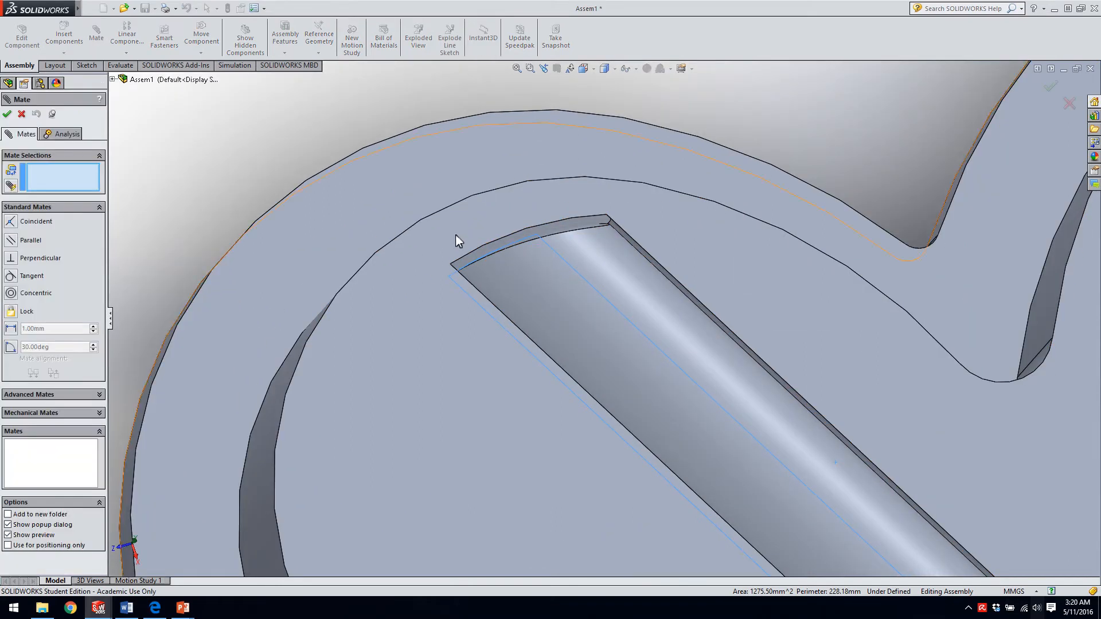
click(494, 246)
middle_drag(494, 245, 548, 274)
click(532, 228)
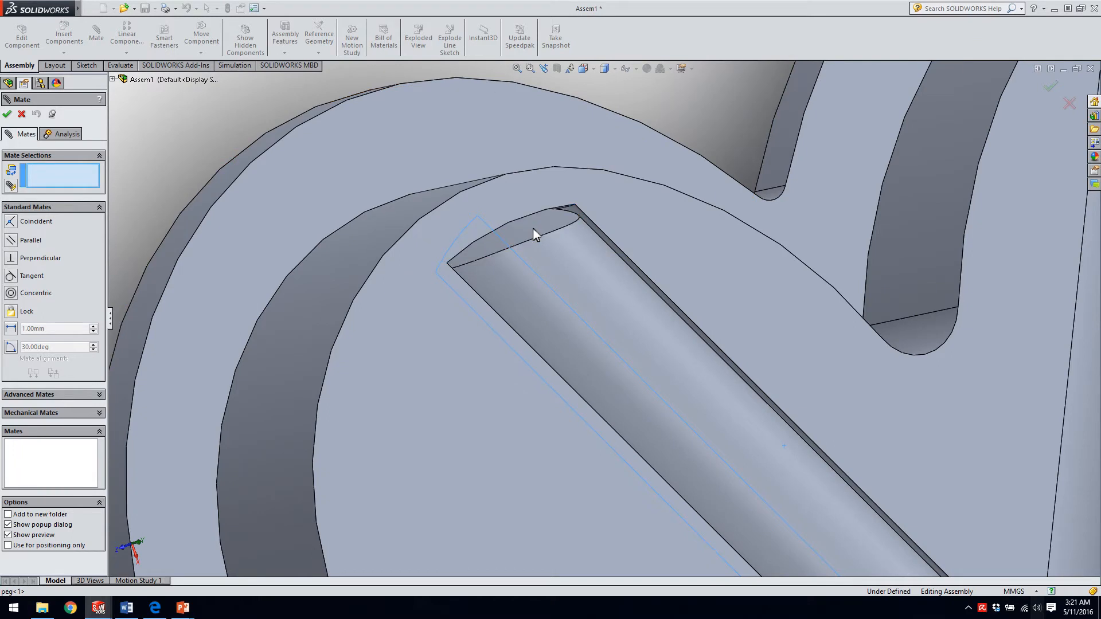
click(524, 236)
middle_drag(524, 236, 484, 190)
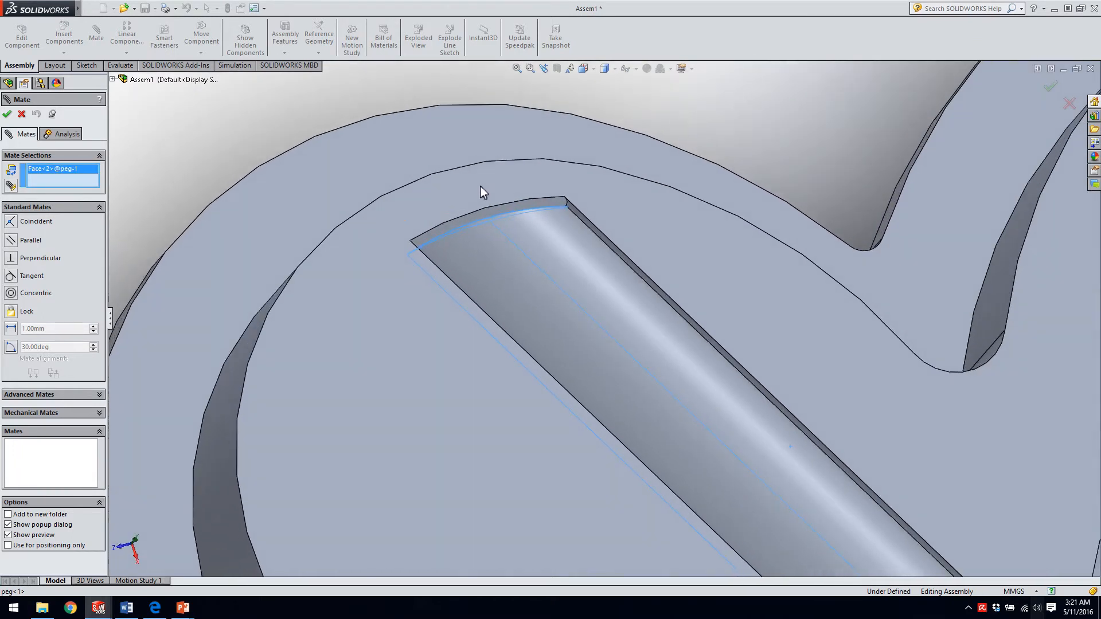
click(425, 237)
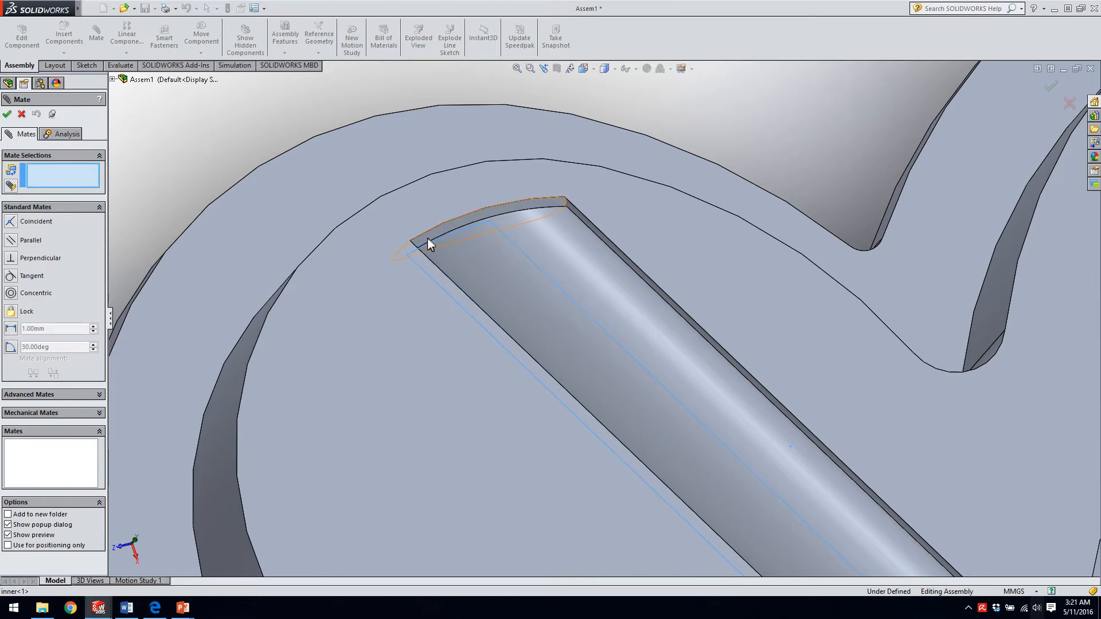
Try to mate the hole's end wall in the inner part to the peg's end face, picking the inner part's face first.
click(428, 239)
middle_drag(432, 236, 511, 274)
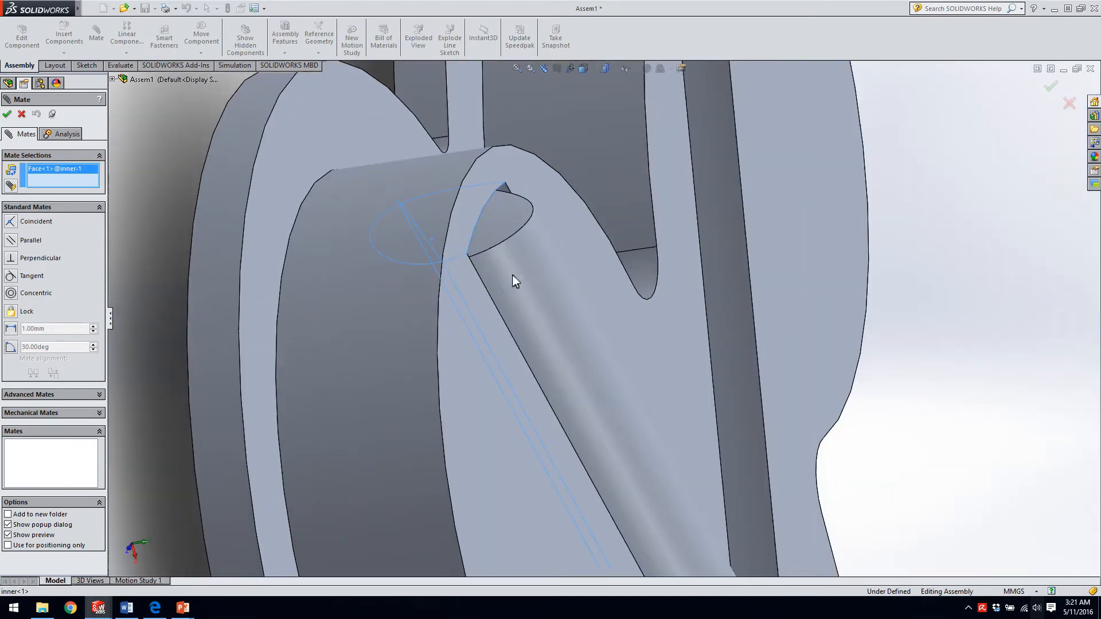
click(494, 219)
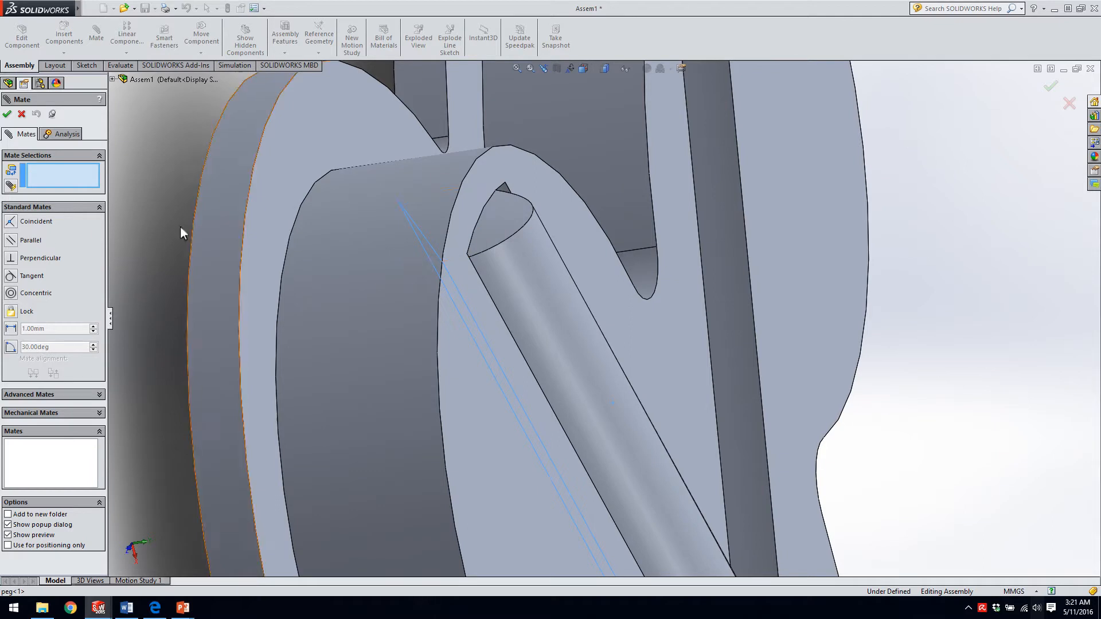
click(518, 239)
middle_drag(517, 240, 450, 249)
scroll(613, 258, down, 2)
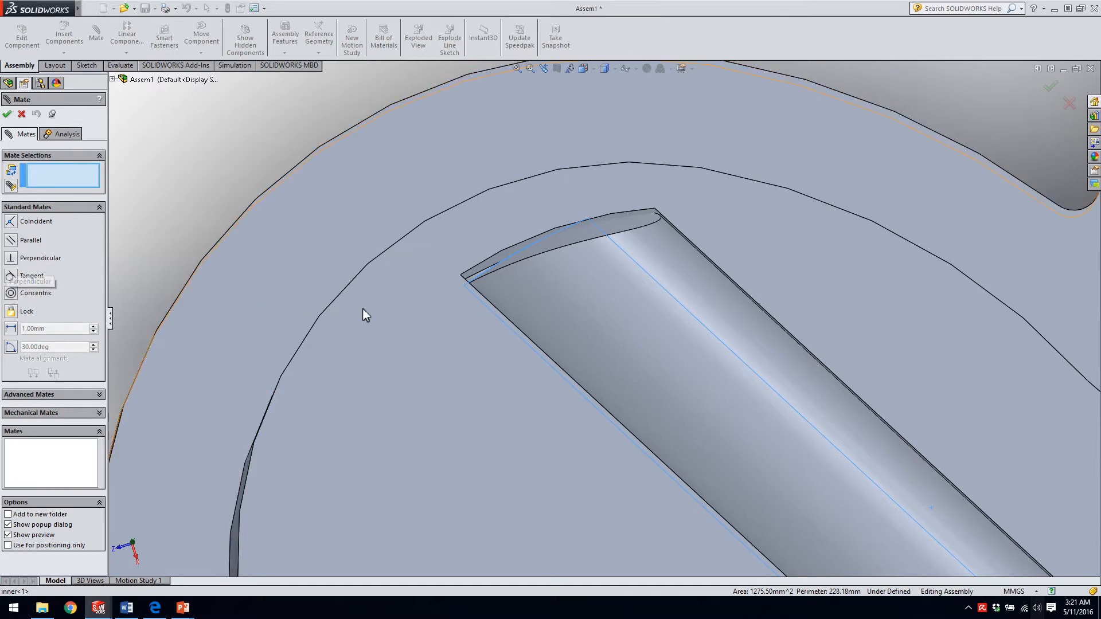
middle_drag(574, 289, 589, 304)
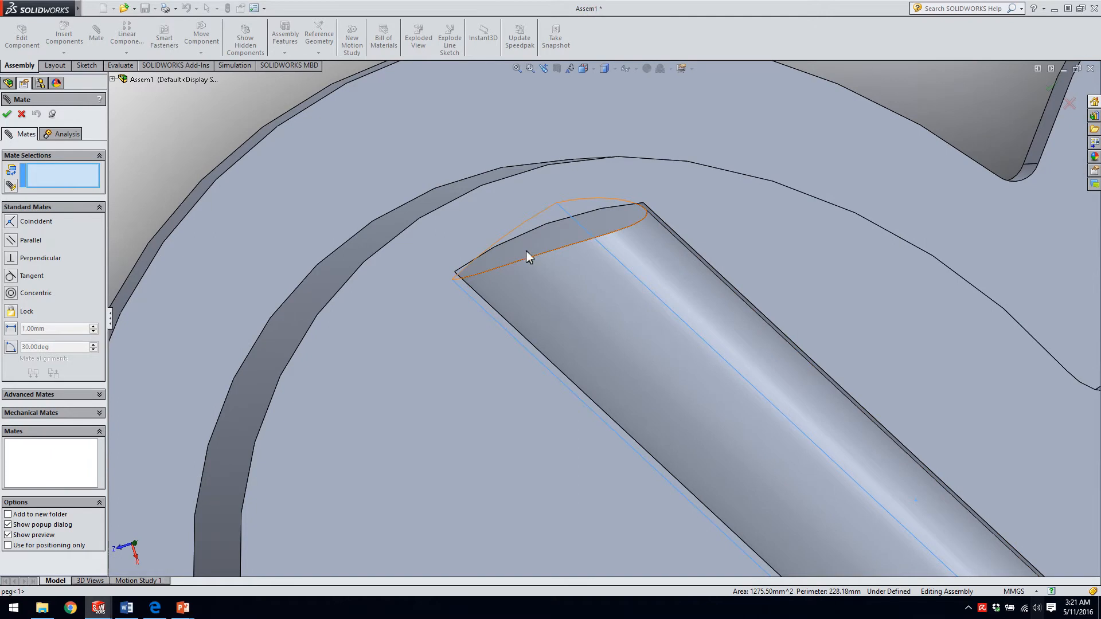
middle_drag(528, 250, 508, 222)
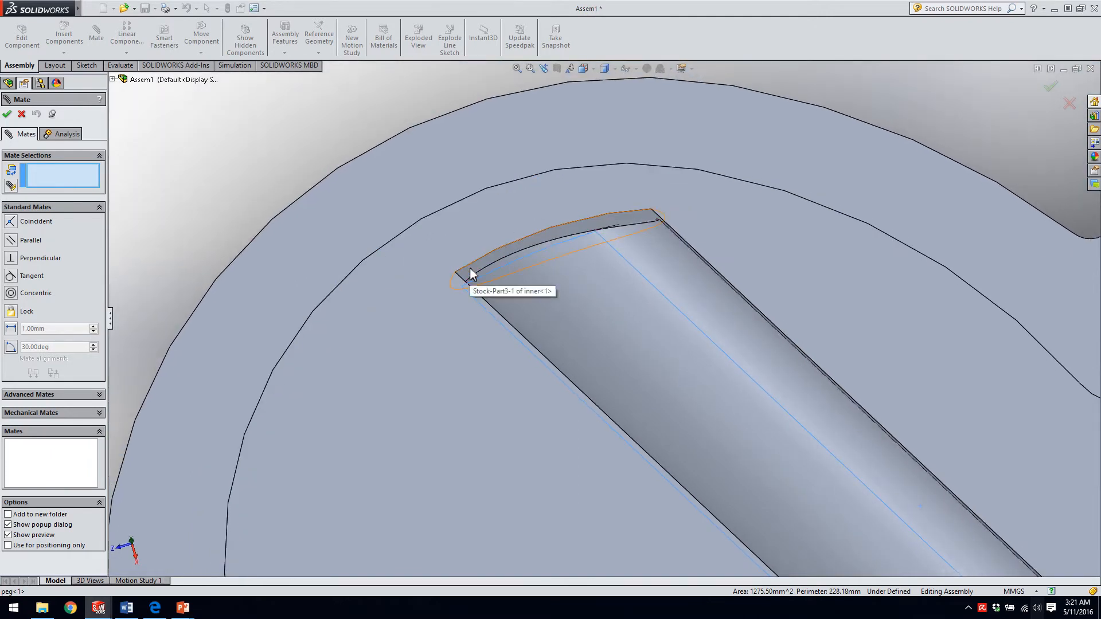
click(470, 273)
middle_drag(519, 274, 507, 249)
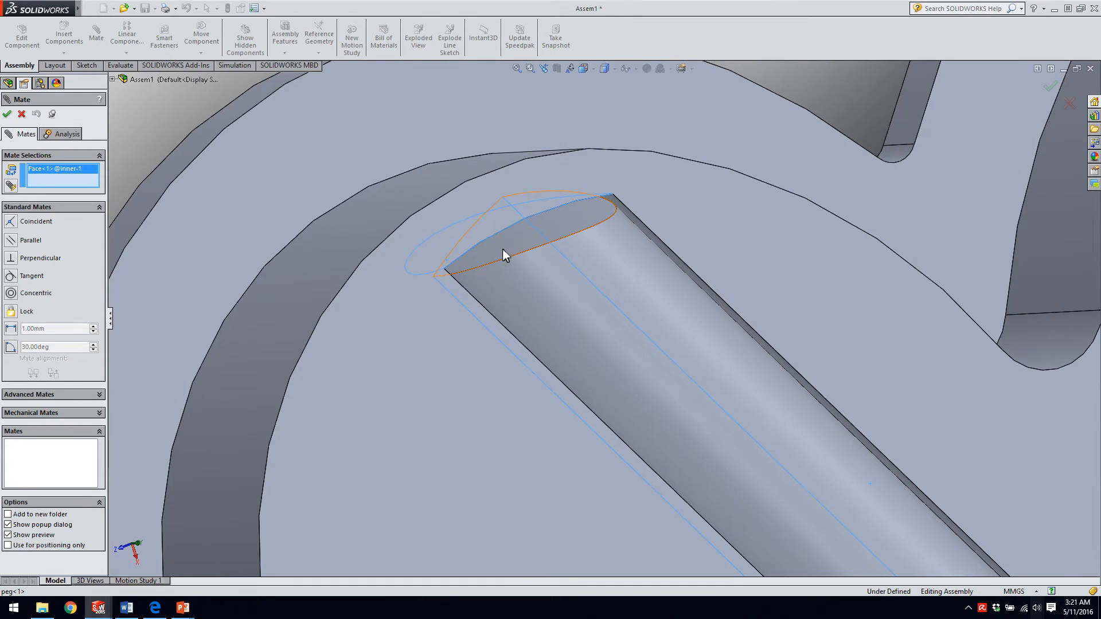
click(503, 249)
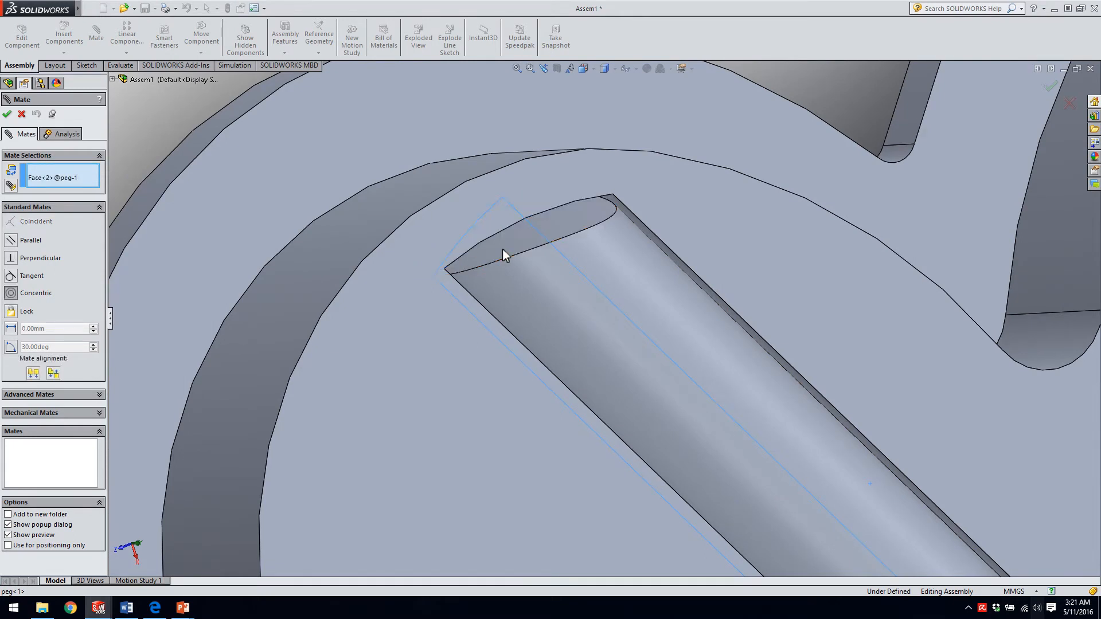
click(496, 250)
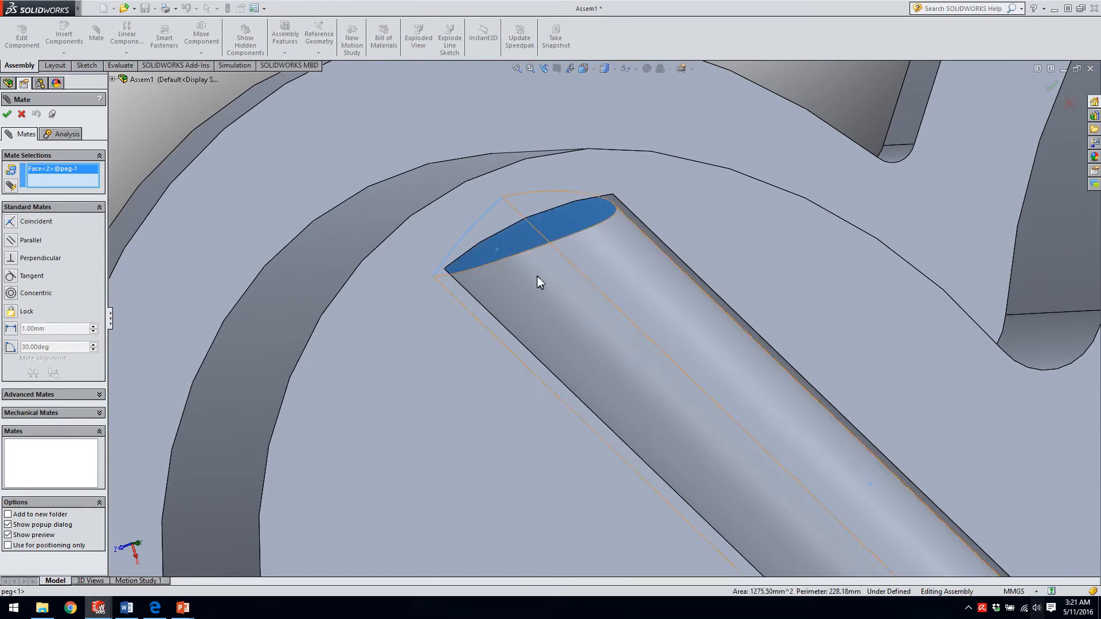
Rotate the peg about its axis in the sectioned hole, leaving the Mate command and ending with its rounded side up.
click(539, 295)
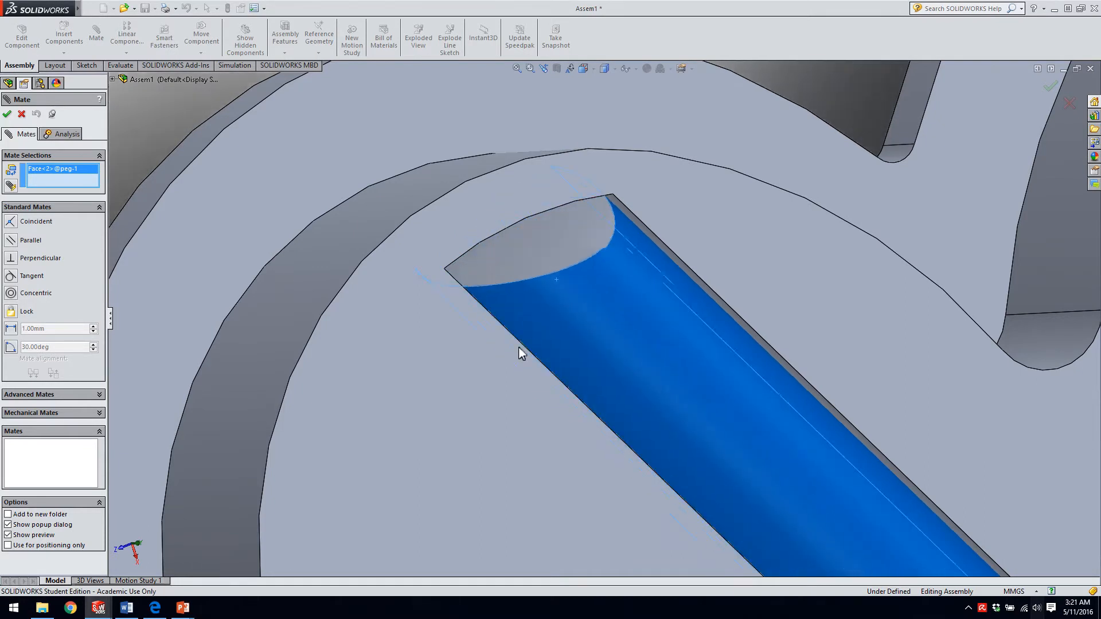
drag(562, 343, 592, 267)
scroll(629, 326, up, 10)
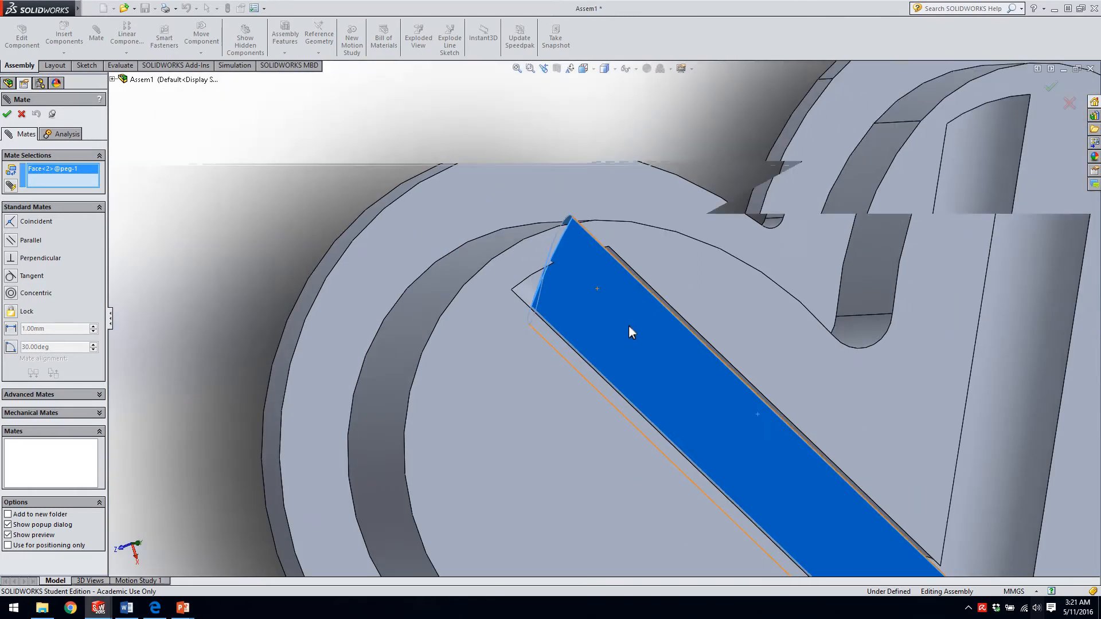
middle_drag(609, 283, 623, 349)
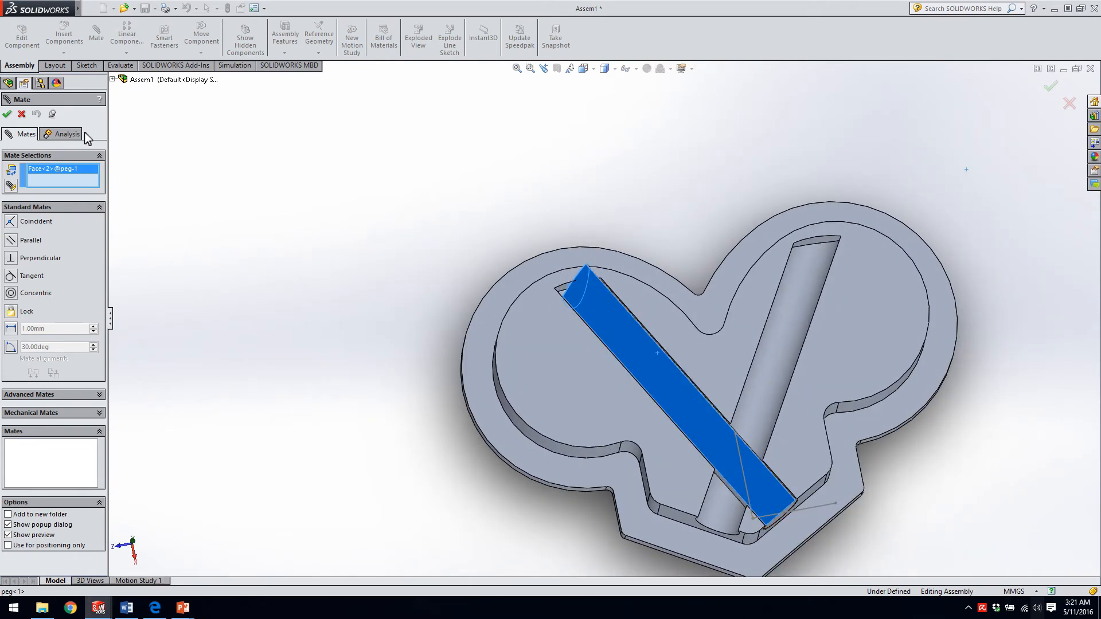
click(21, 114)
mouse_move(690, 402)
mouse_down()
mouse_move(659, 419)
mouse_move(680, 401)
mouse_up()
scroll(594, 310, down, 3)
scroll(597, 301, up, 2)
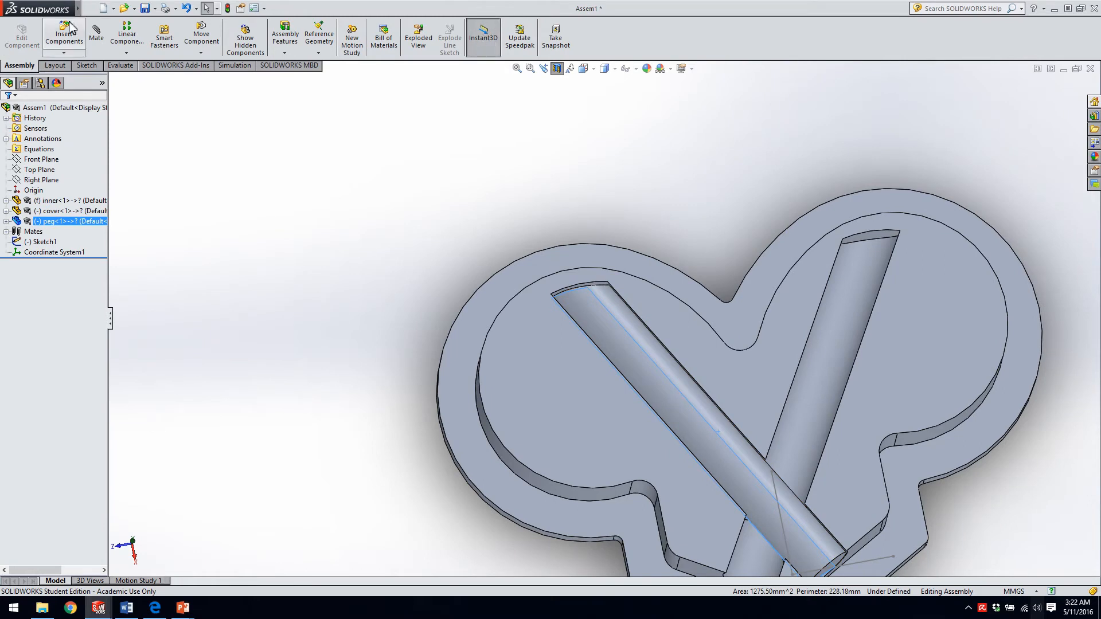
Turn off the section view and bring the whole inner part and the cover back into view.
click(555, 68)
scroll(756, 469, up, 1)
middle_drag(755, 469, 738, 361)
scroll(790, 565, up, 2)
scroll(791, 565, up, 1)
scroll(738, 425, down, 3)
scroll(660, 386, up, 2)
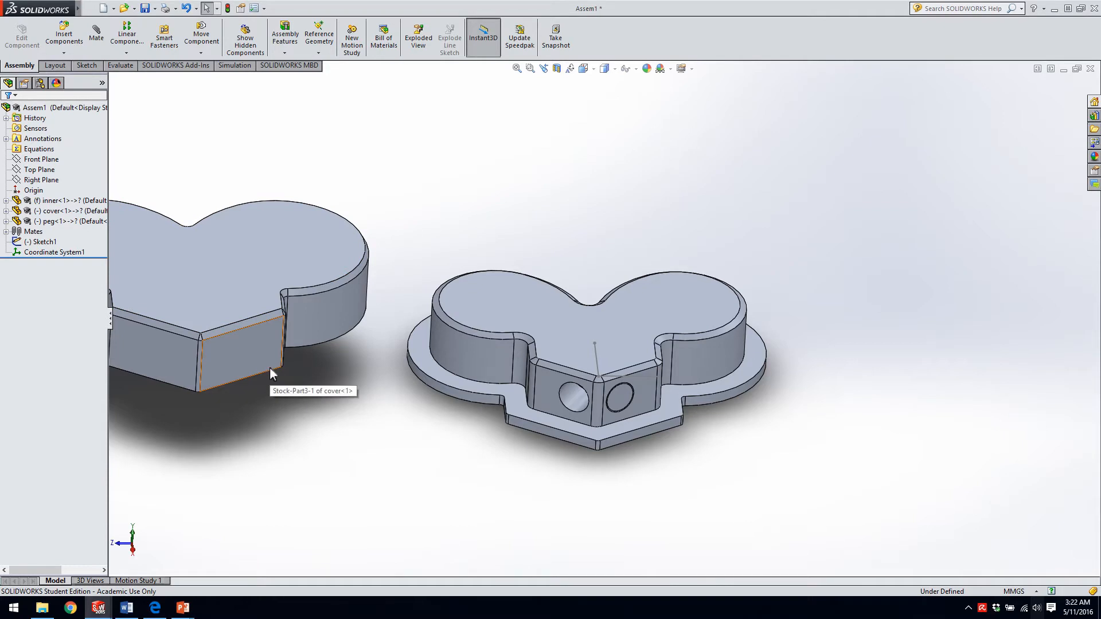
Pick out the cover's underside rim face and the top face of the inner part's outer flange.
middle_drag(272, 401, 247, 227)
click(256, 314)
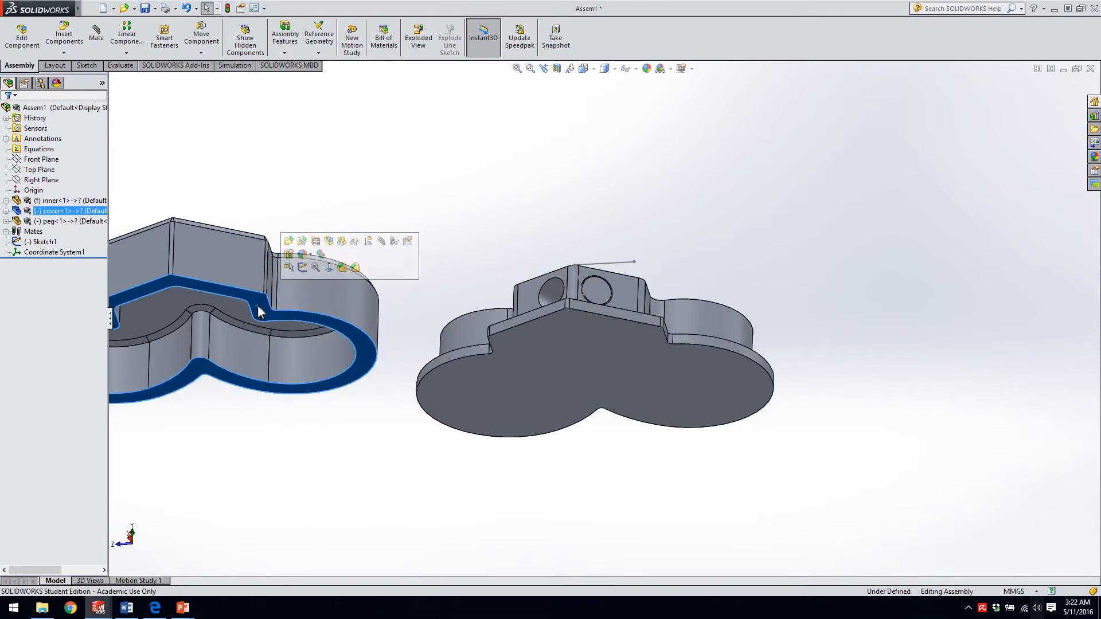
middle_drag(542, 229, 548, 426)
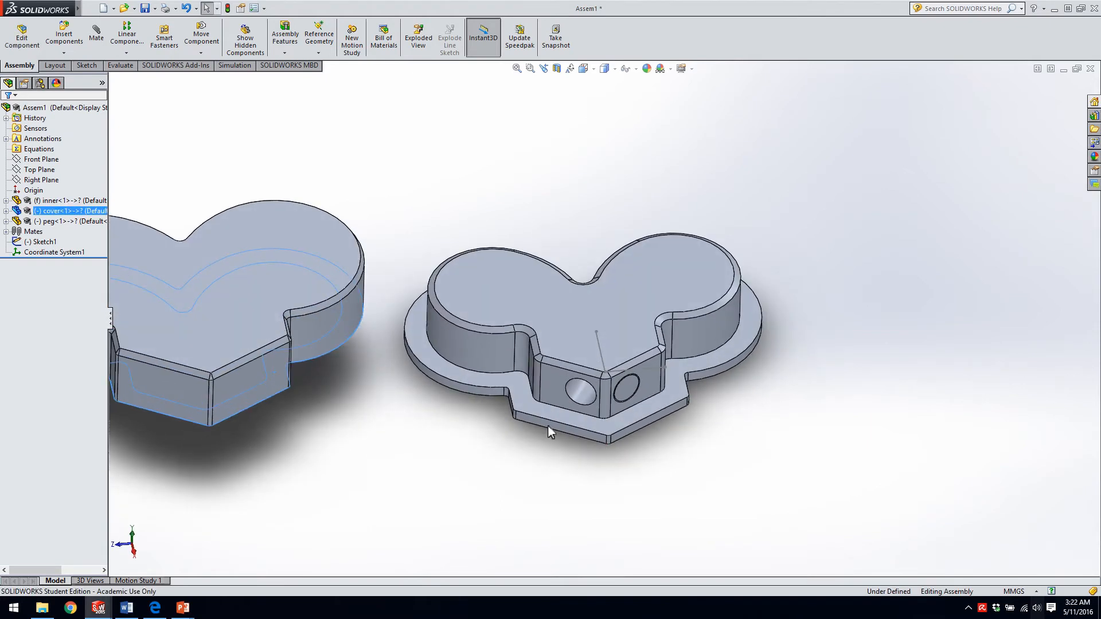
click(525, 405)
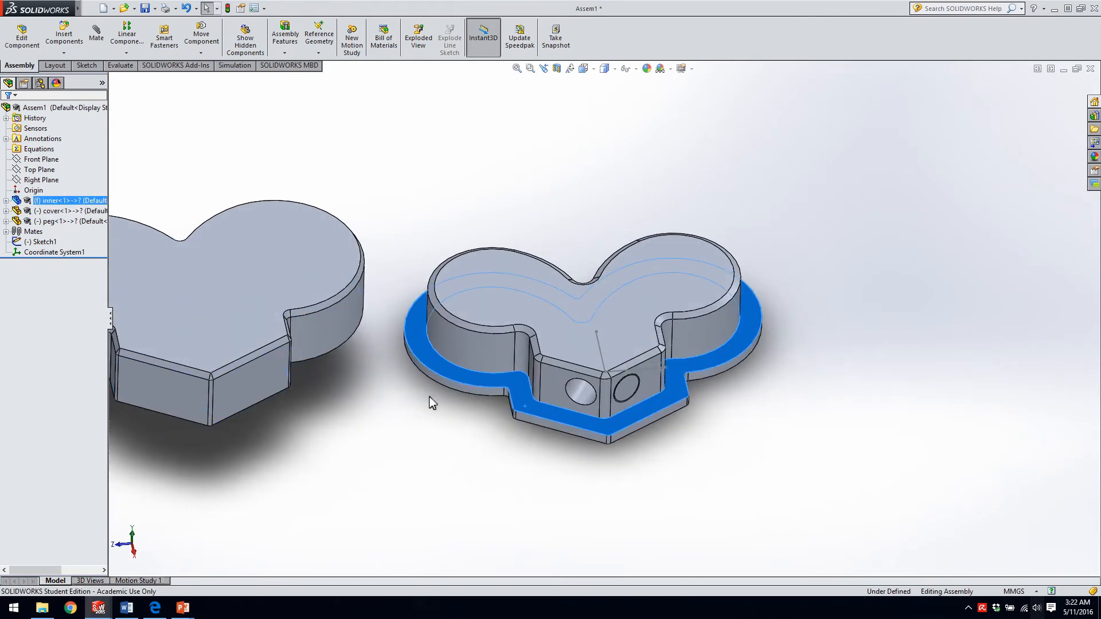
Pick out the matching short edges beside the notch on the cover's lower rim and the inner part's flange.
scroll(387, 414, up, 2)
middle_drag(387, 414, 351, 410)
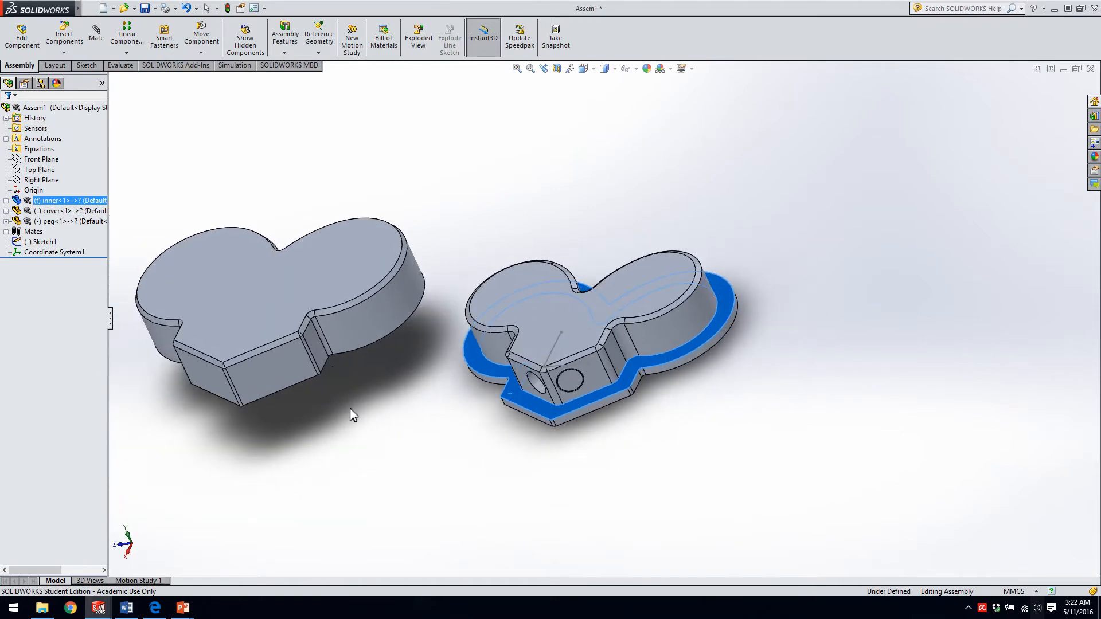
click(324, 368)
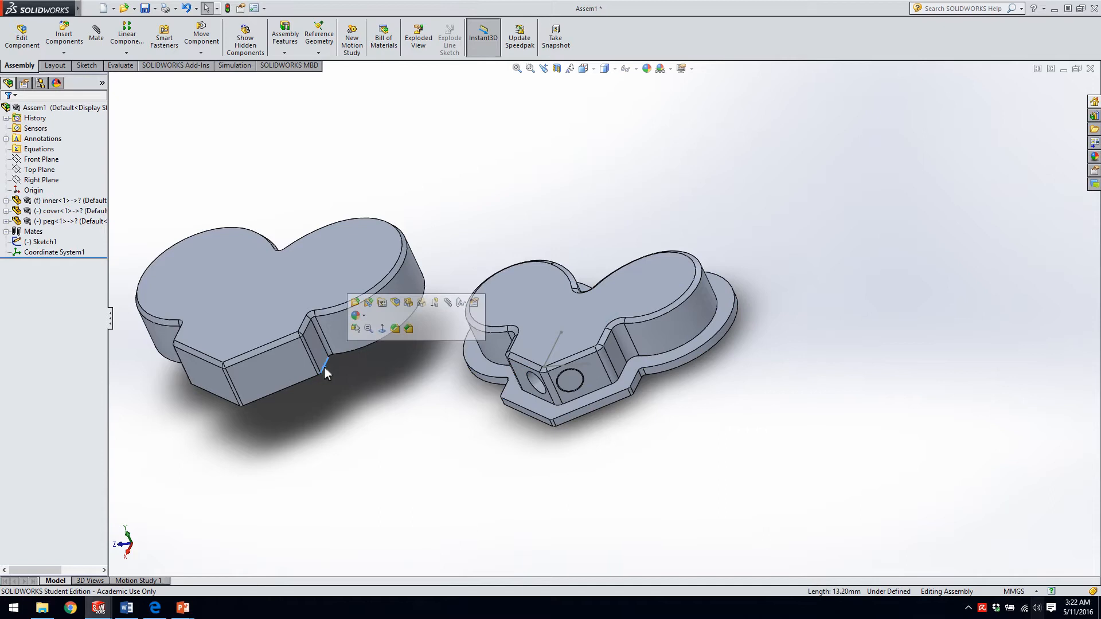
click(632, 380)
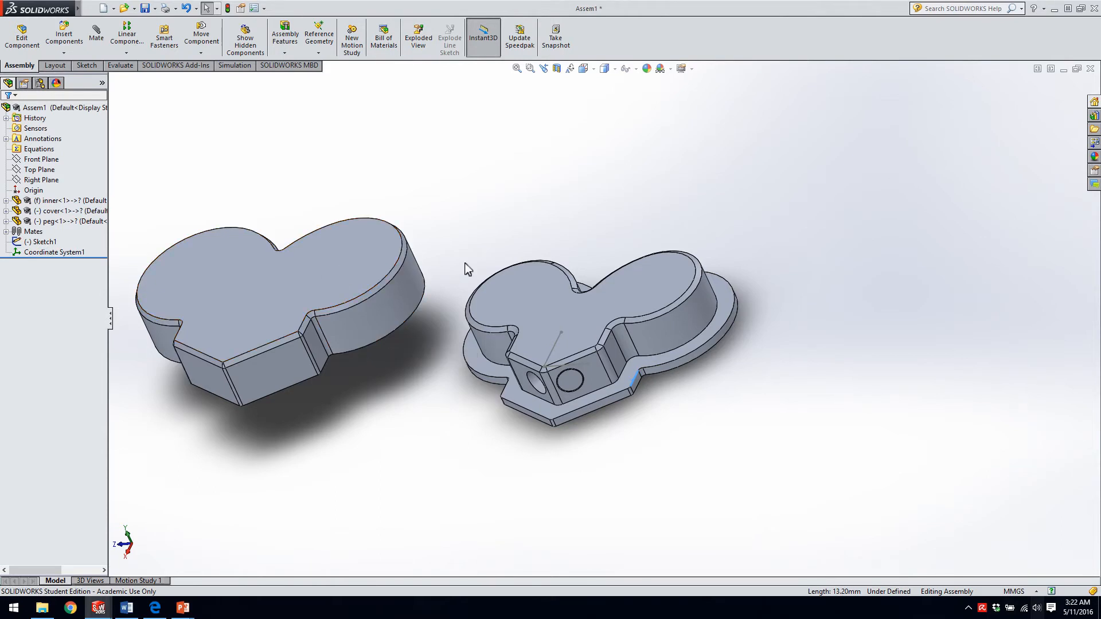
click(265, 165)
Add a coincident mate between the cover's underside rim face and the top face of the inner part's flange.
click(96, 34)
middle_drag(368, 335, 661, 432)
click(320, 374)
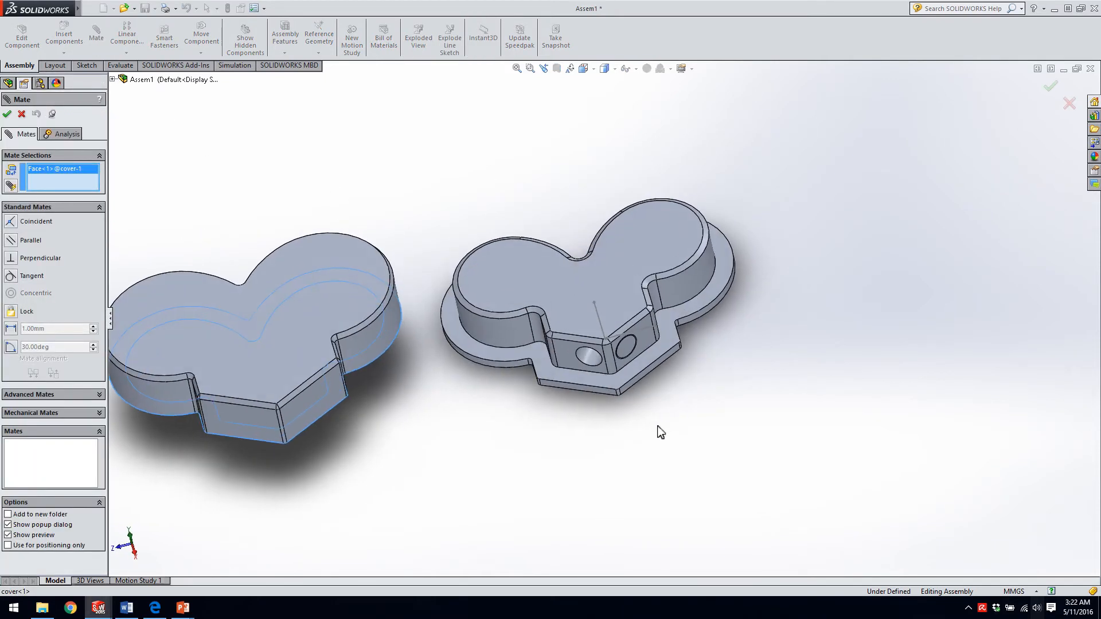
click(671, 340)
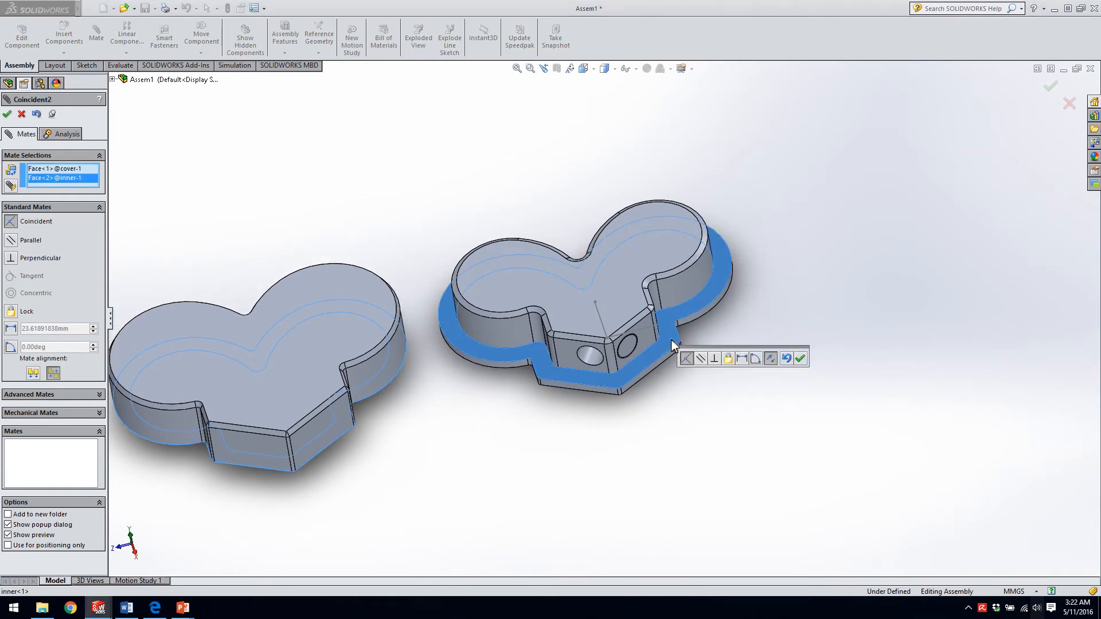
key(Return)
Slide the cover toward the inner part and mate its short lower edge beside the notch coincident with the matching flange edge.
middle_drag(381, 442, 344, 456)
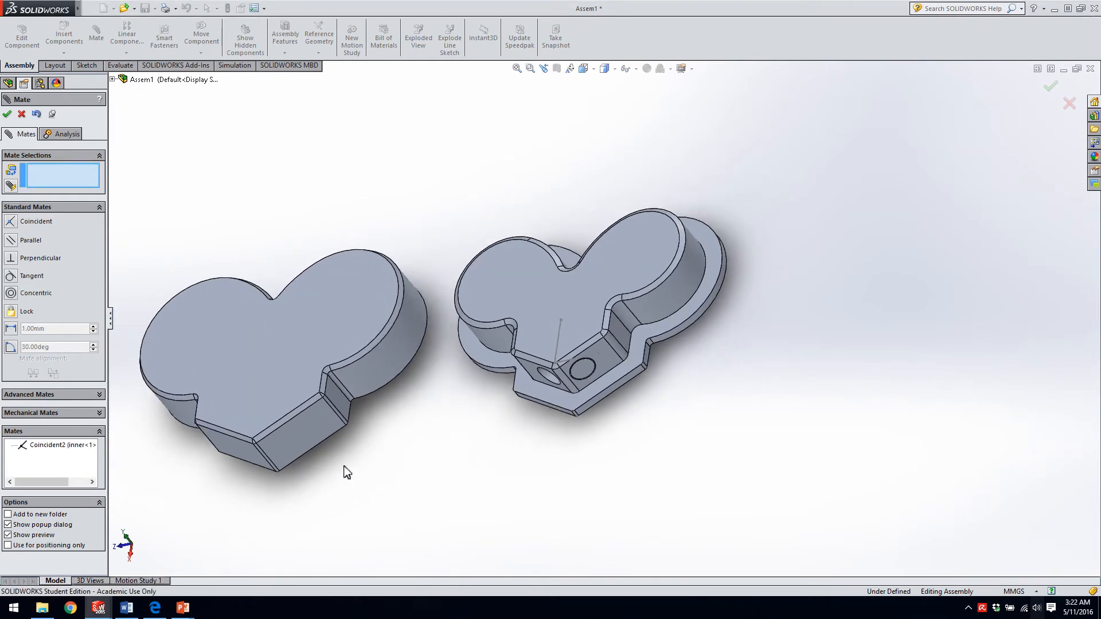
drag(381, 344, 405, 281)
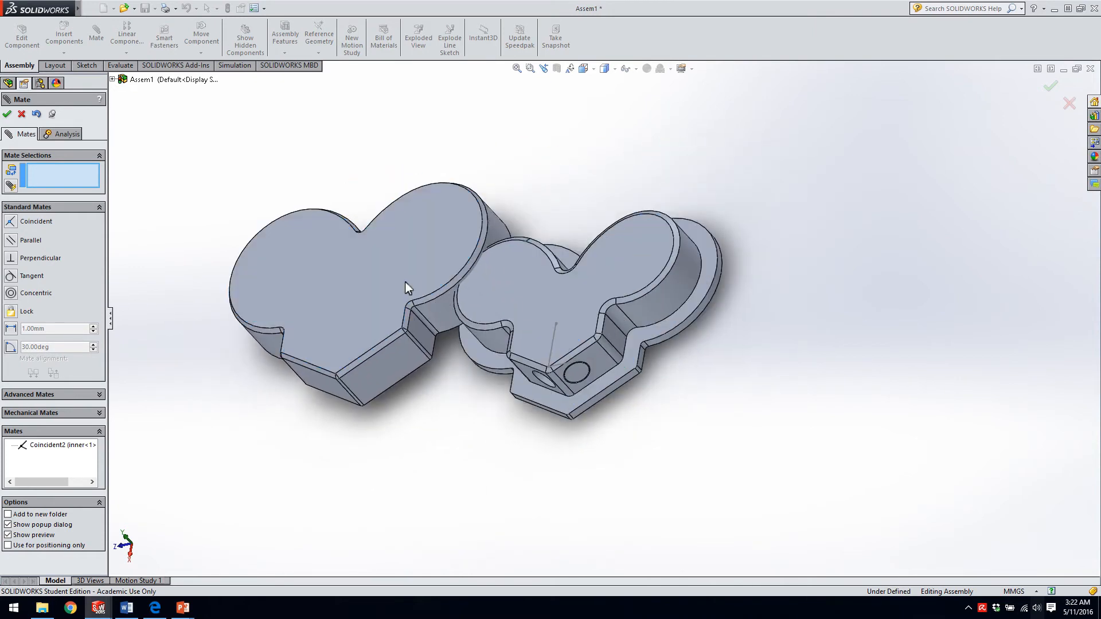
click(434, 351)
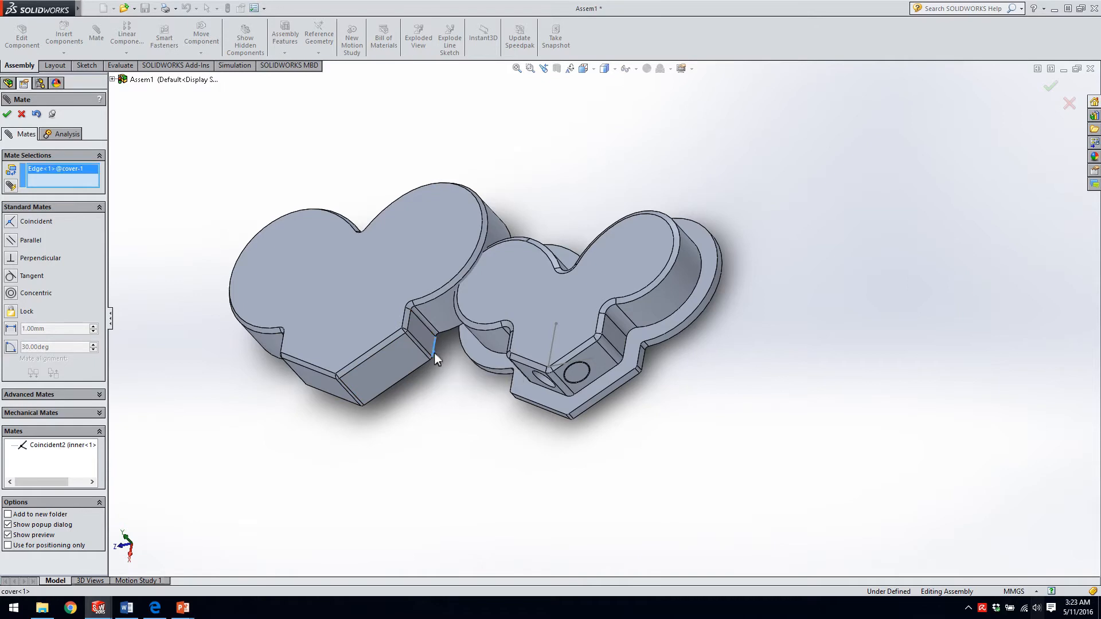
click(638, 362)
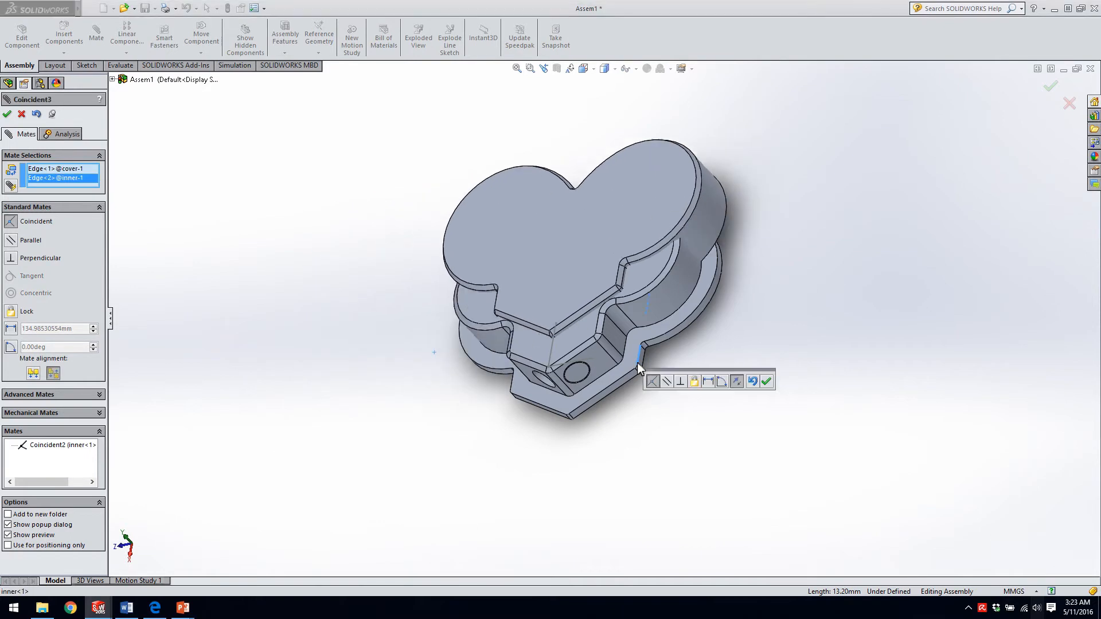
key(Return)
Slide the cover along the mated edge and add a coincident mate between the rounded tip-corner edges of the inner flange and the cover rim.
drag(568, 261, 557, 318)
scroll(581, 437, down, 5)
middle_drag(582, 438, 590, 130)
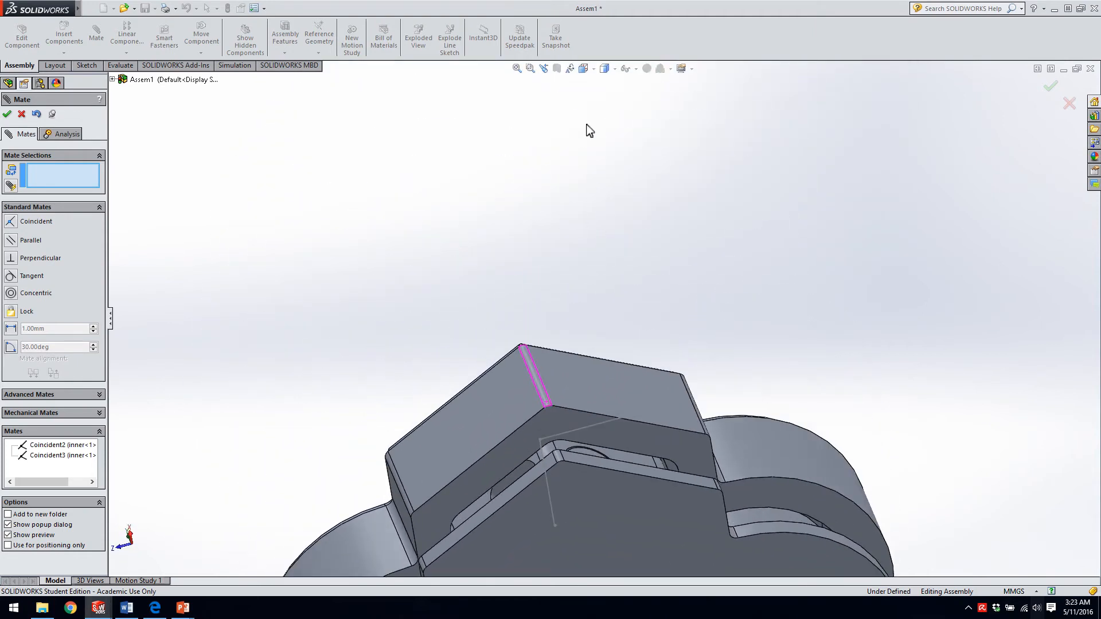
scroll(567, 454, down, 5)
scroll(553, 433, down, 2)
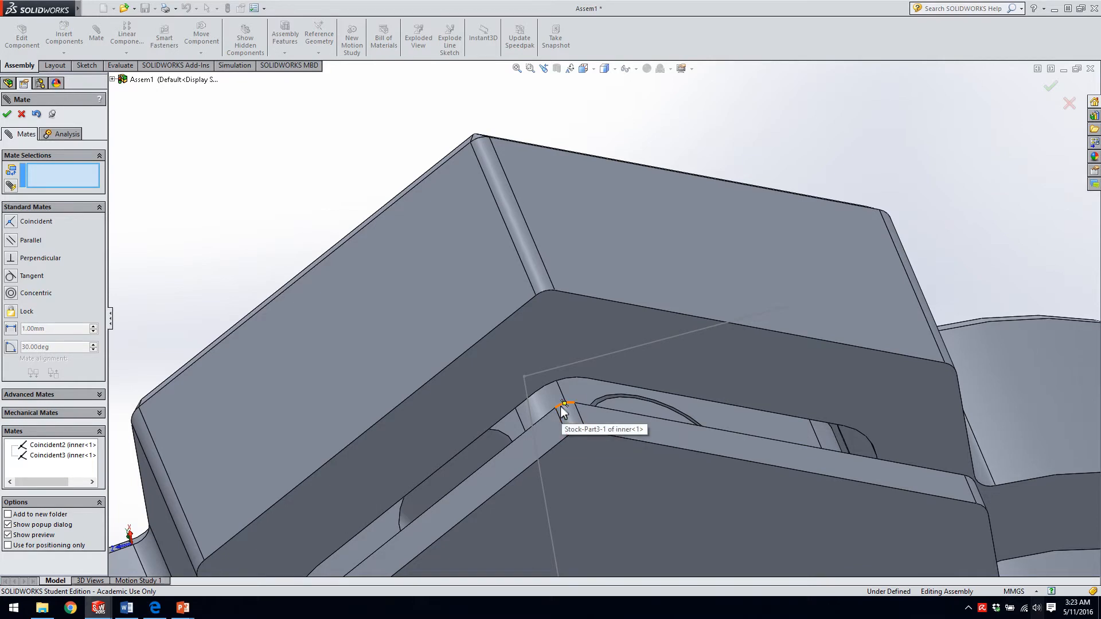
click(562, 406)
click(540, 294)
key(Return)
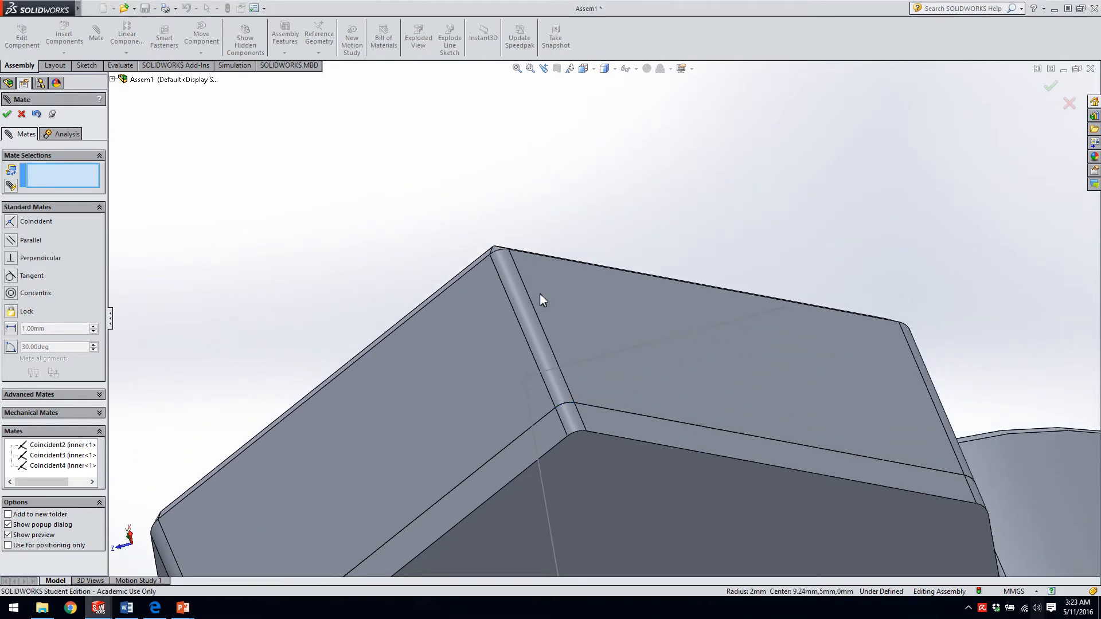
Leave the Mate command and try to move the cover to test whether it is fully constrained.
middle_drag(745, 325, 724, 267)
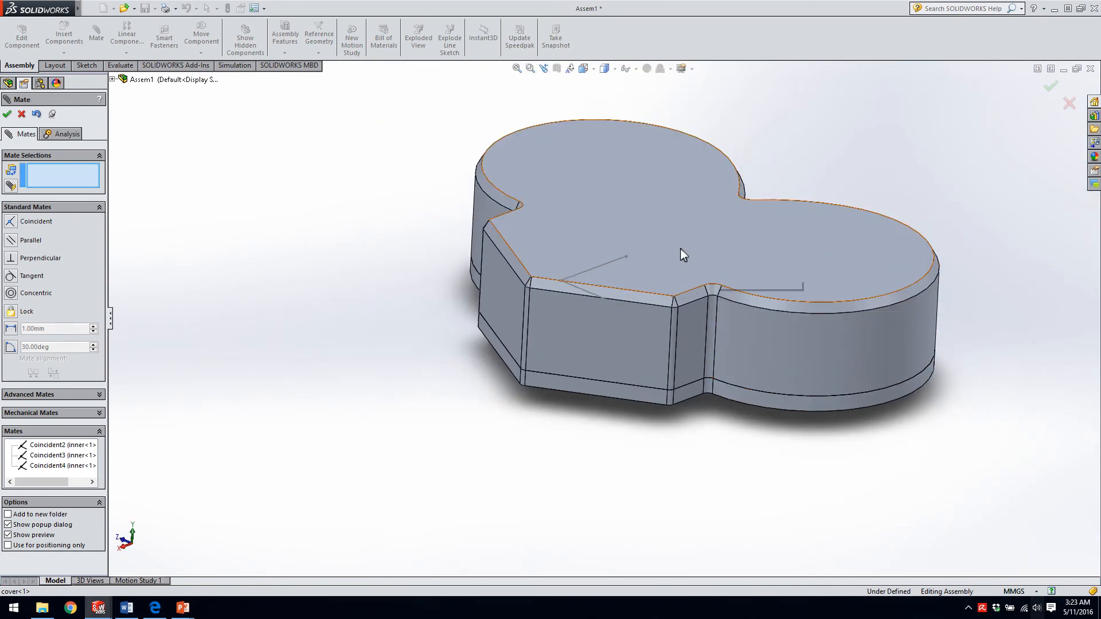
click(7, 114)
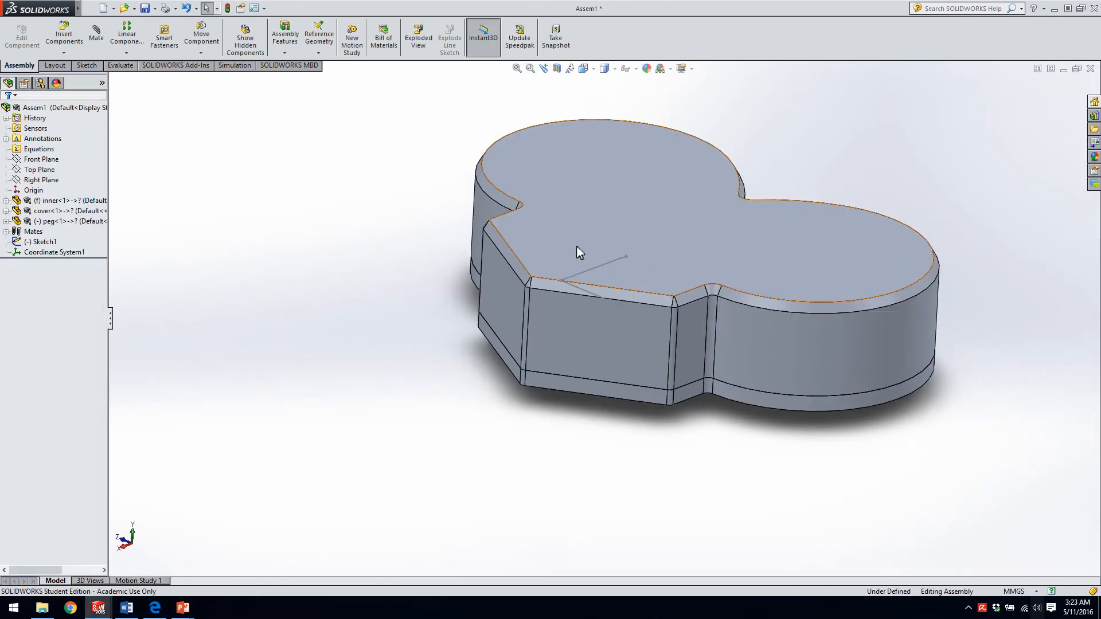
drag(586, 340, 627, 280)
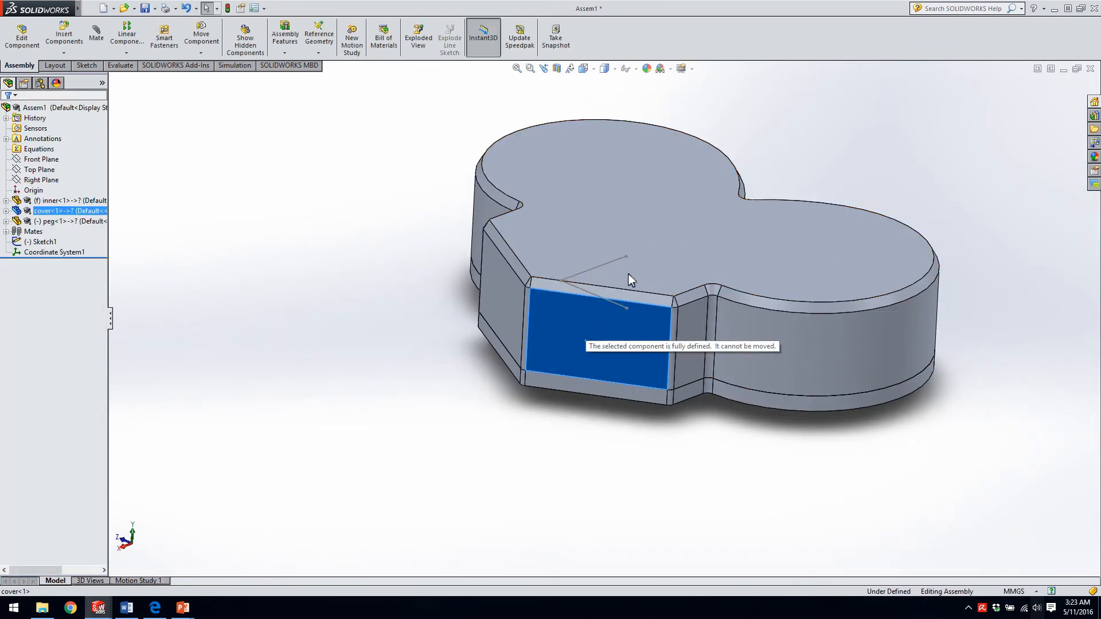
click(361, 344)
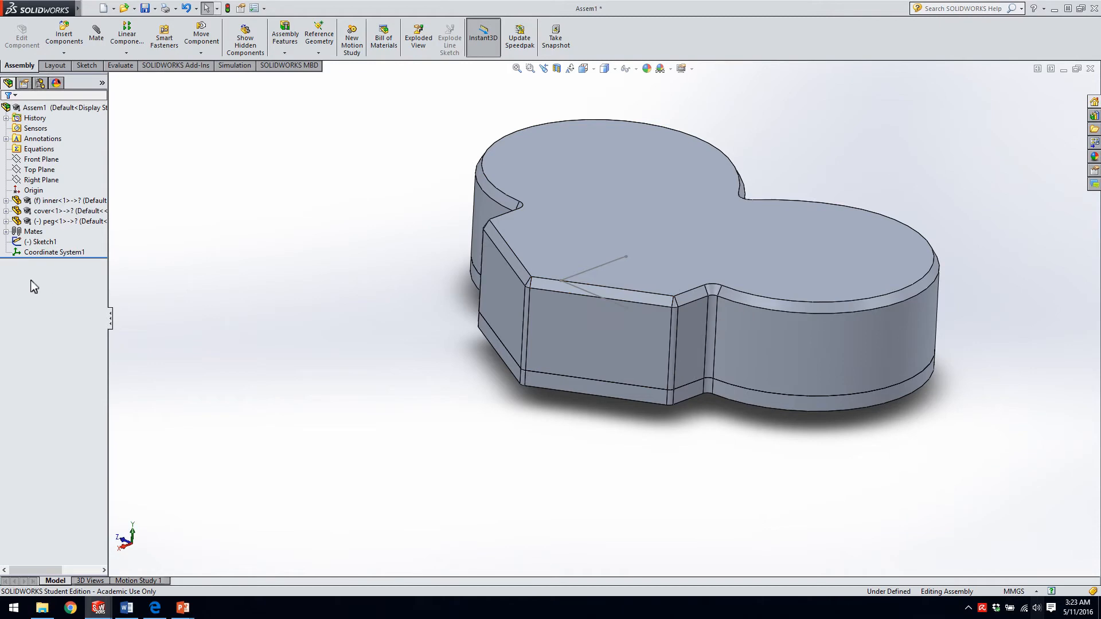
Suppress the Coincident2 mate between the inner part and the cover, and try to move the cover again.
click(6, 232)
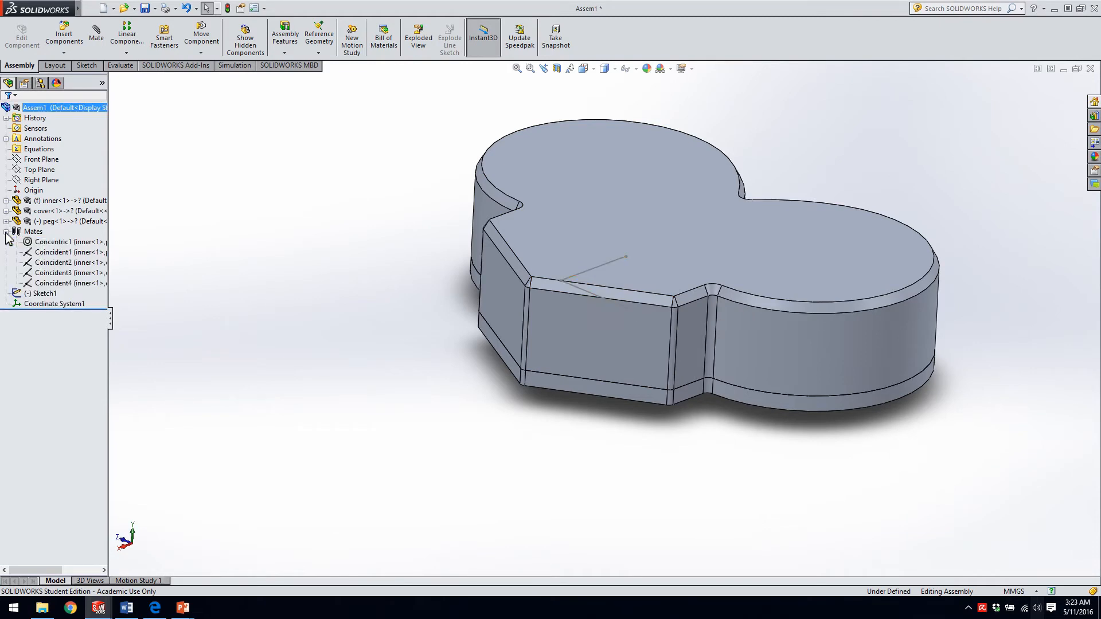
click(64, 263)
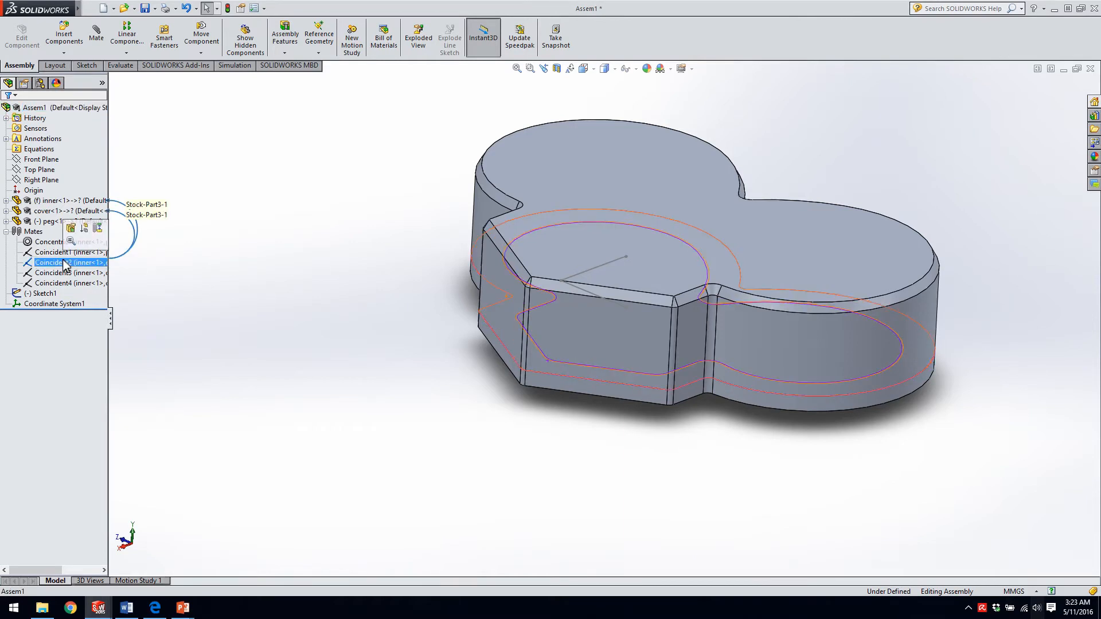
ctrl+click(57, 253)
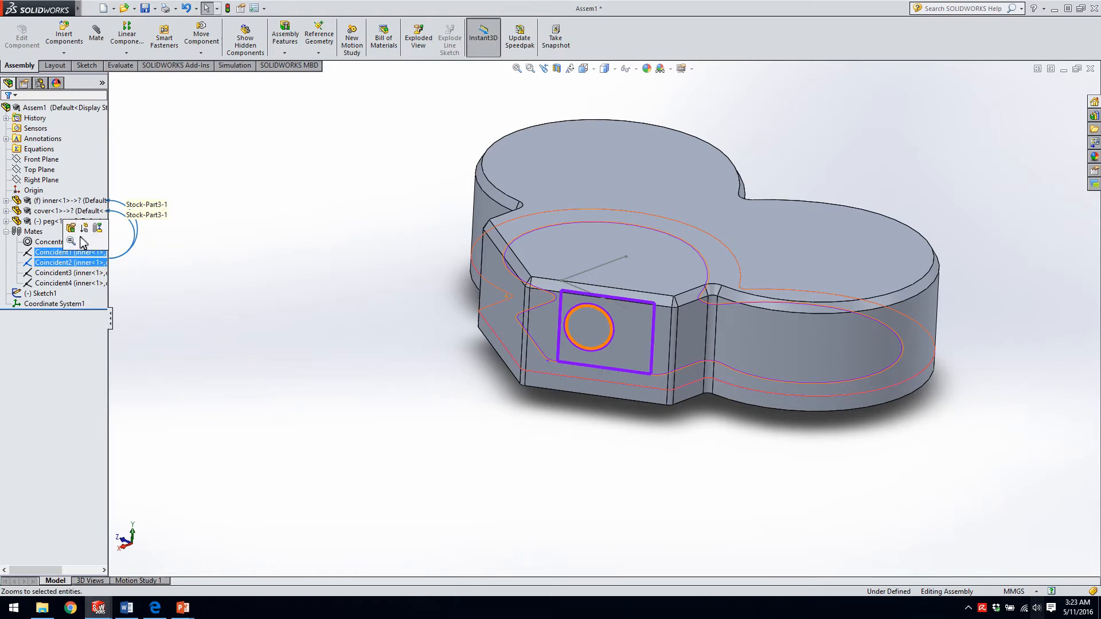
click(87, 230)
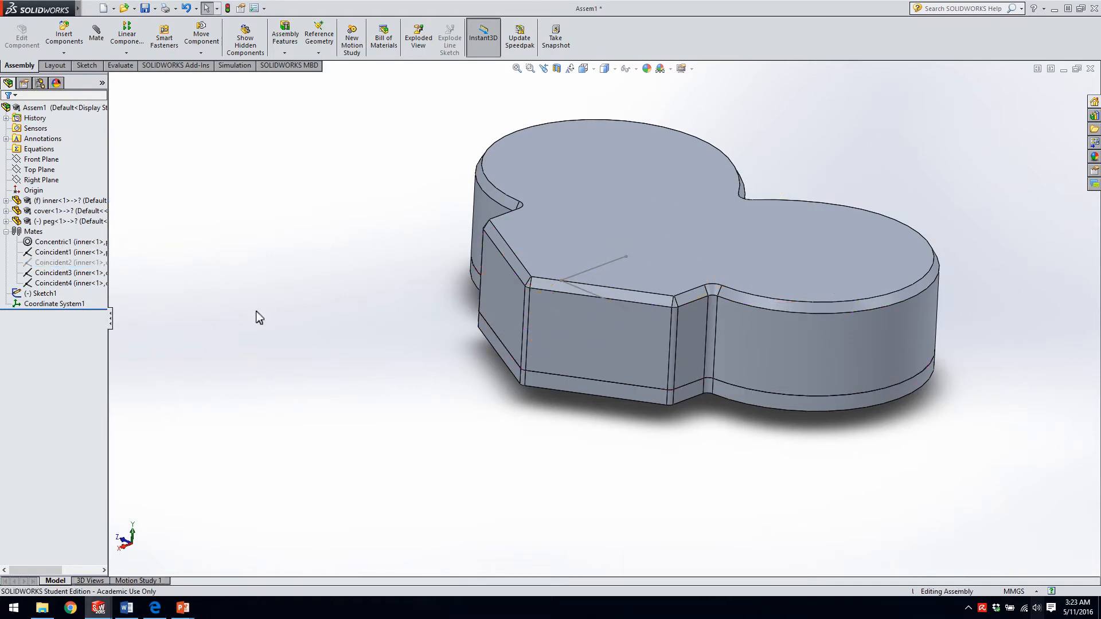
drag(646, 353, 647, 323)
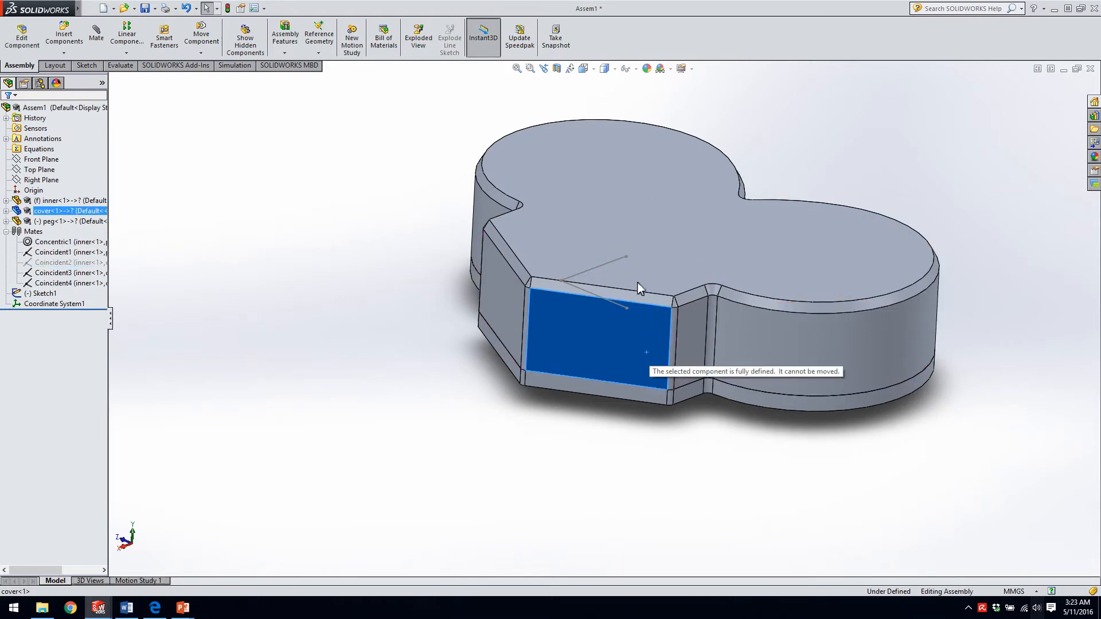
click(69, 305)
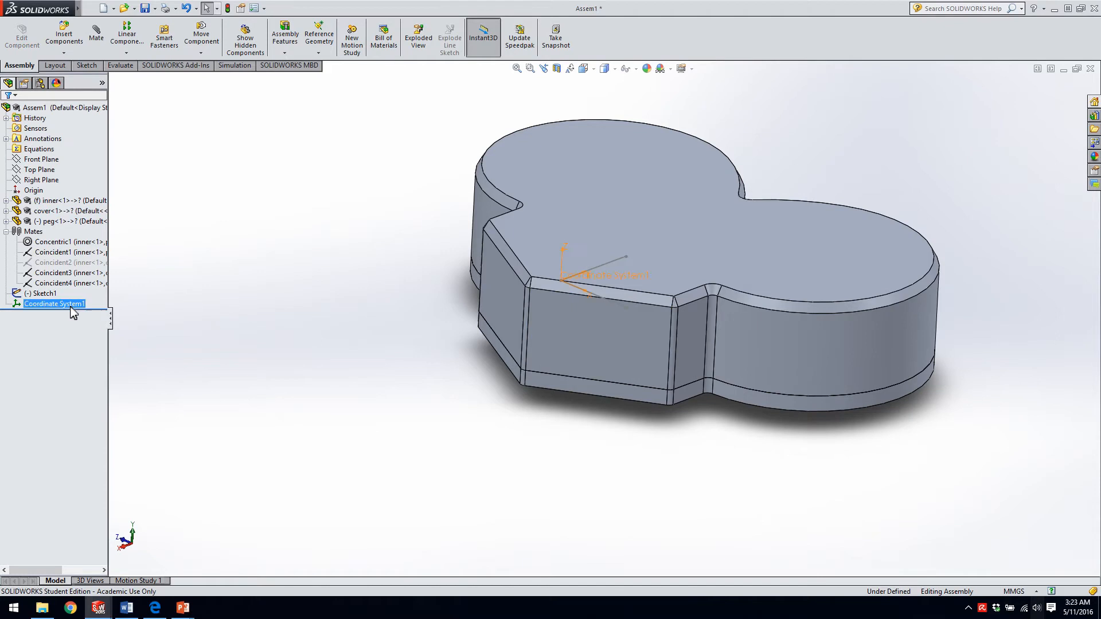
Delete the Coincident2 mate from the cover's own list of mates and test whether the cover can move.
click(6, 231)
click(6, 210)
click(6, 211)
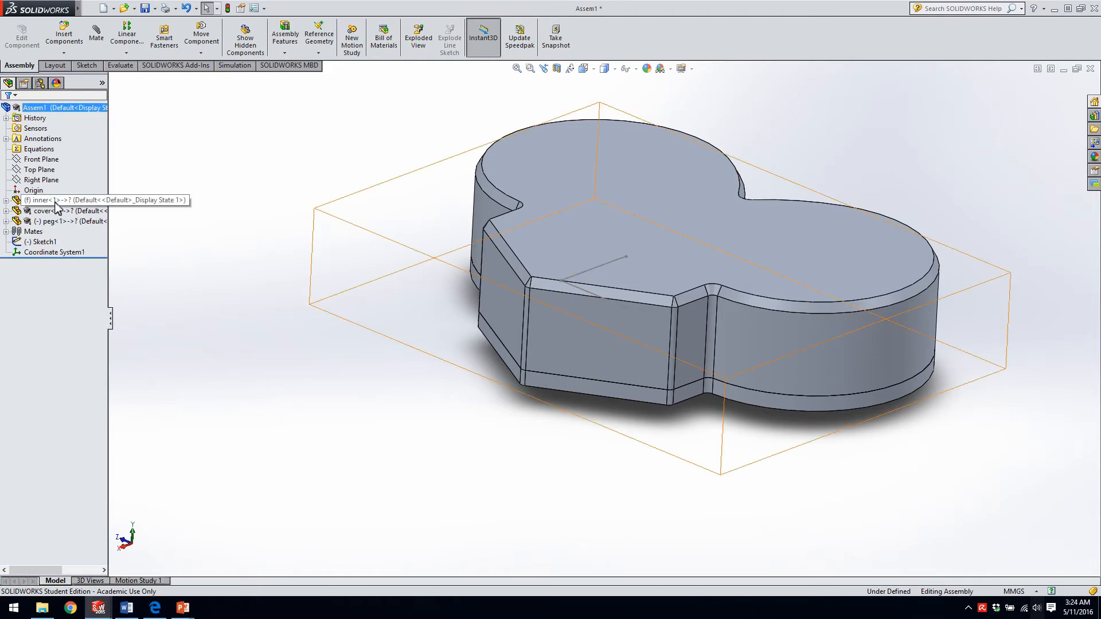
click(5, 211)
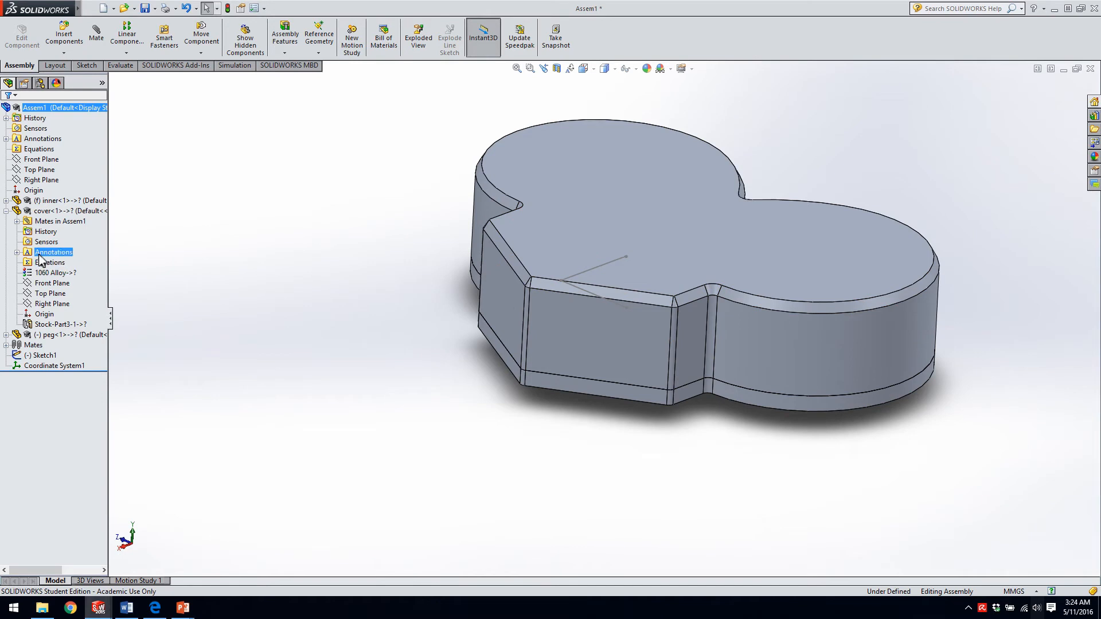
click(17, 221)
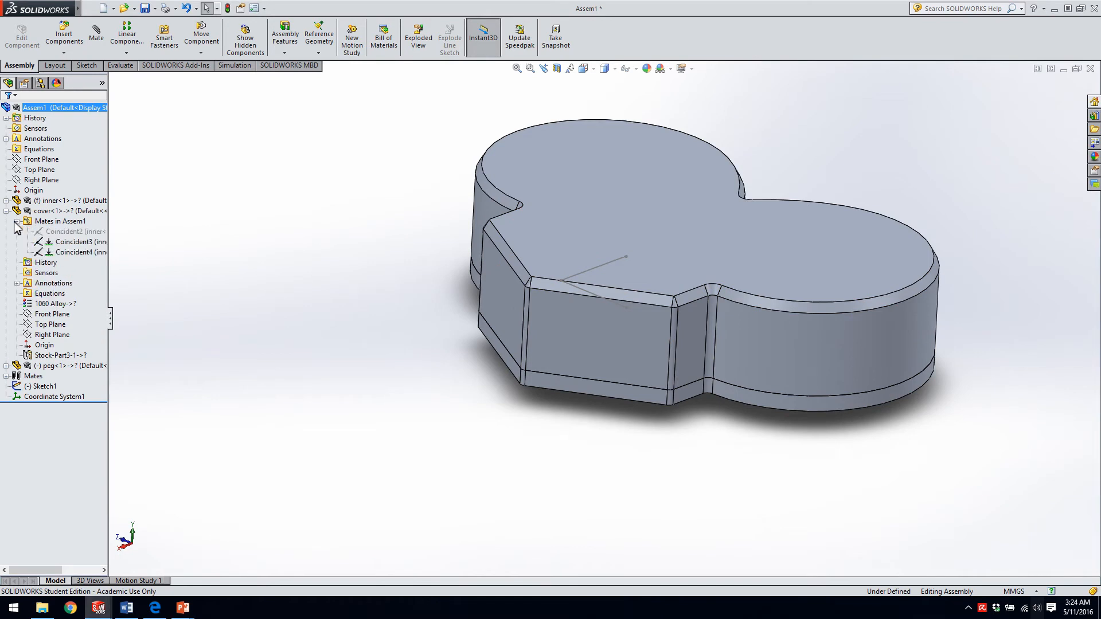
click(67, 234)
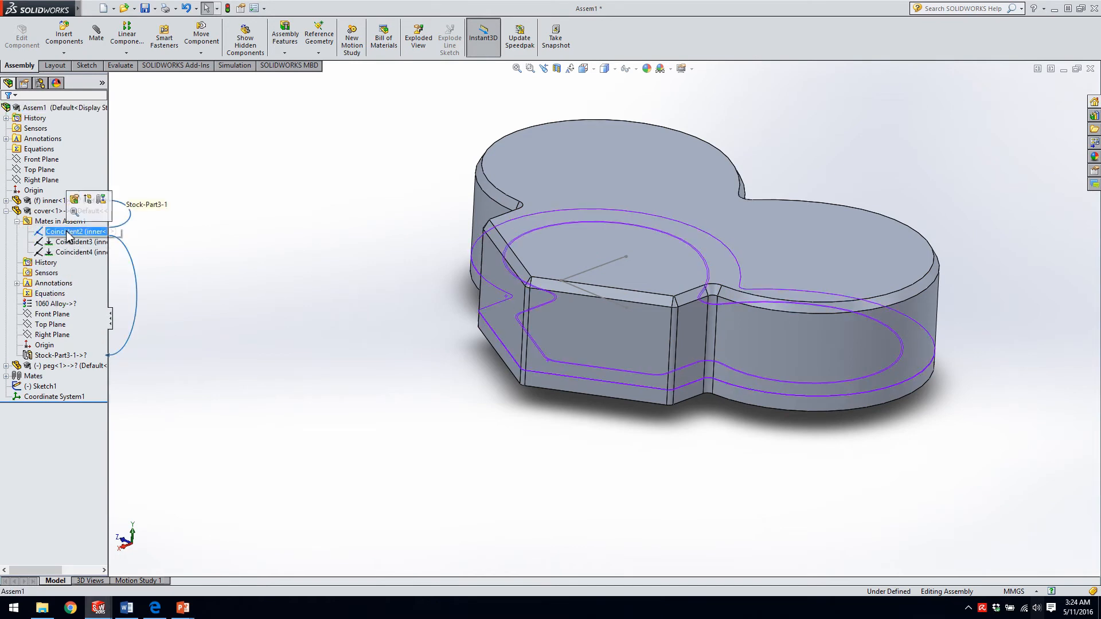
key(Delete)
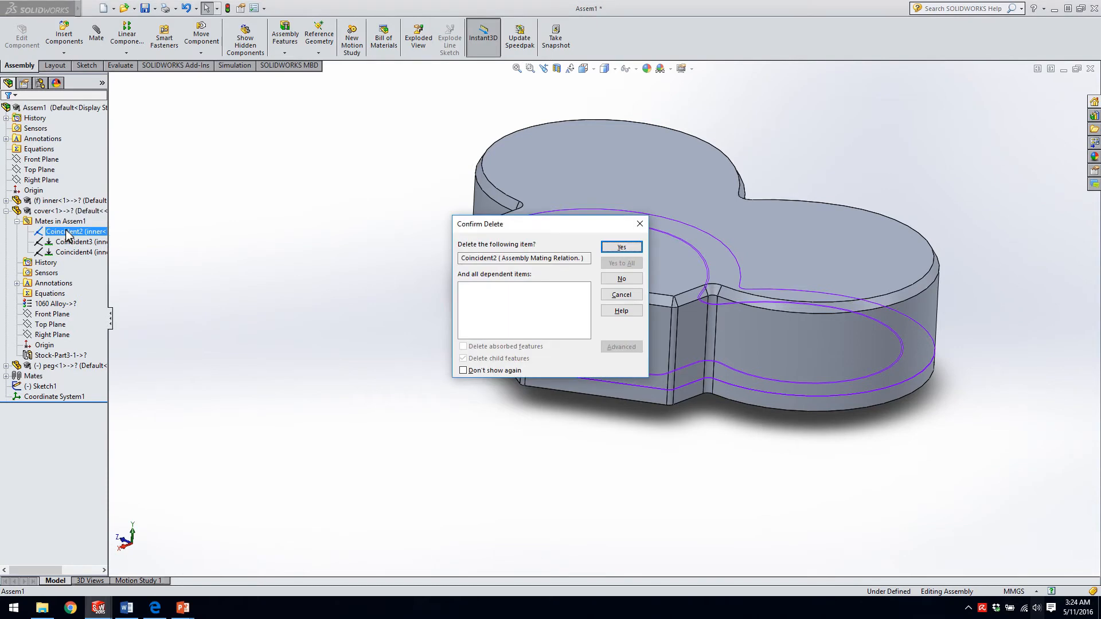
key(Return)
click(579, 332)
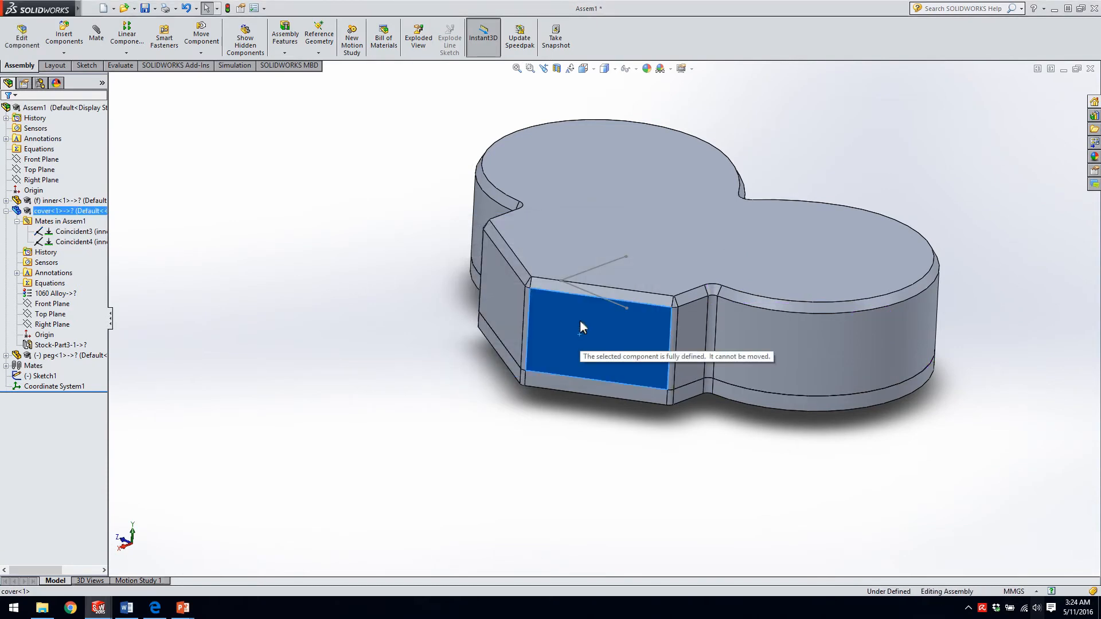
click(74, 232)
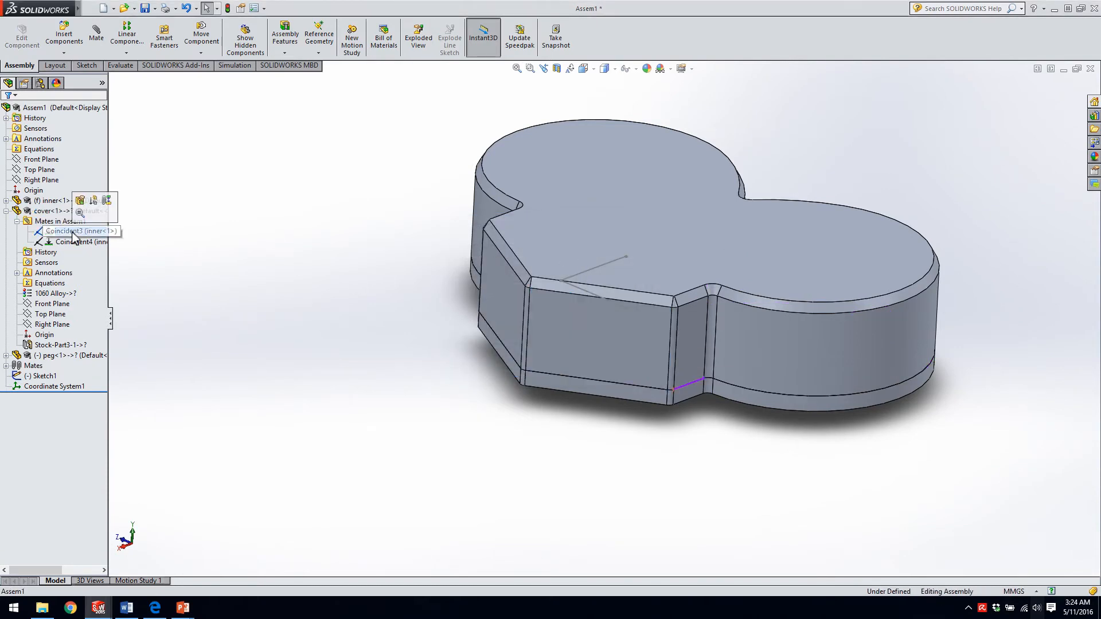
click(75, 238)
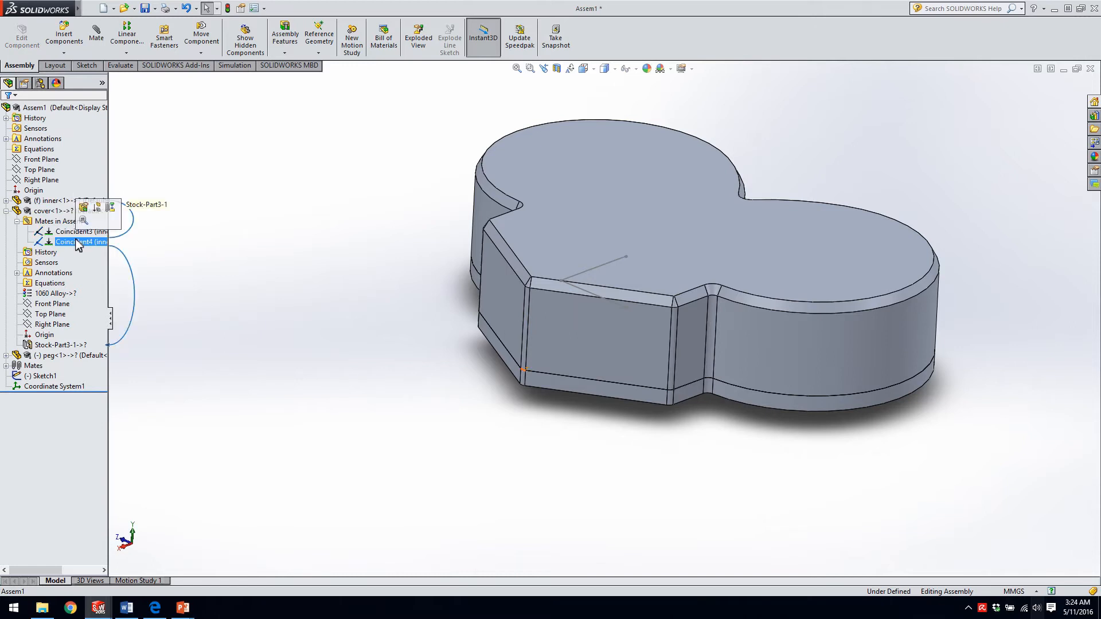
key(Delete)
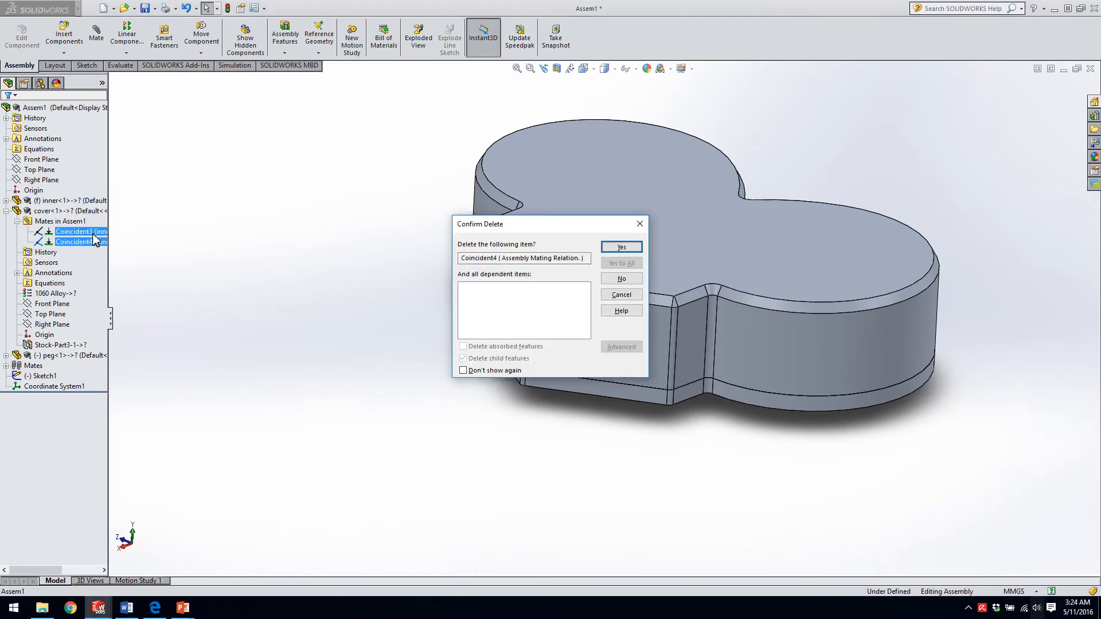
click(640, 279)
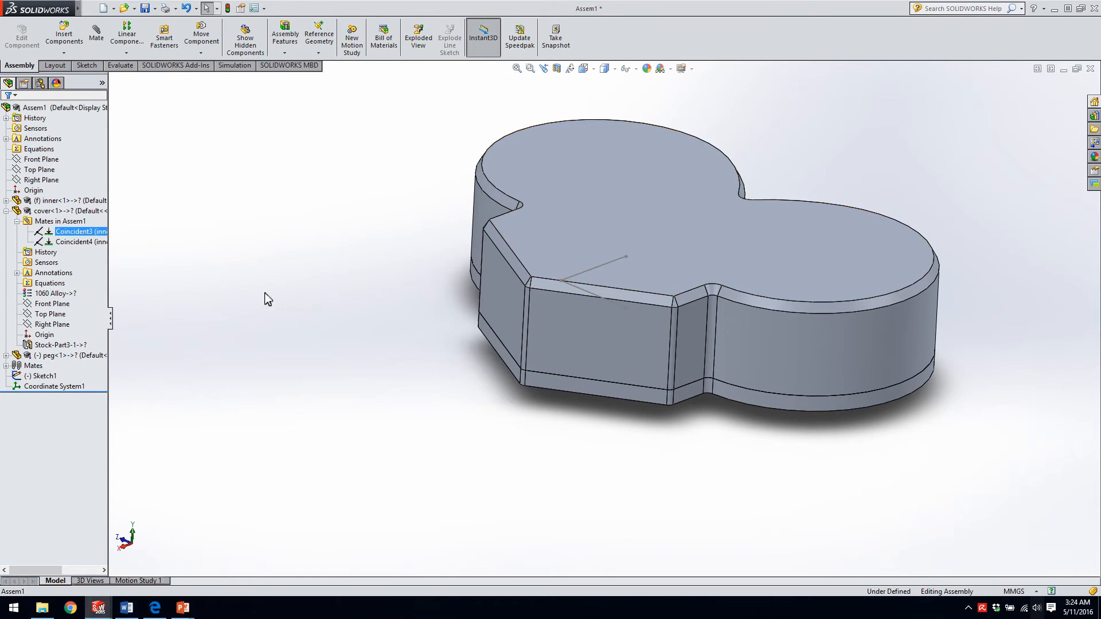
click(235, 324)
Open the cover's Coincident4 mate for editing to review its edge selections, and leave it without changes.
click(76, 243)
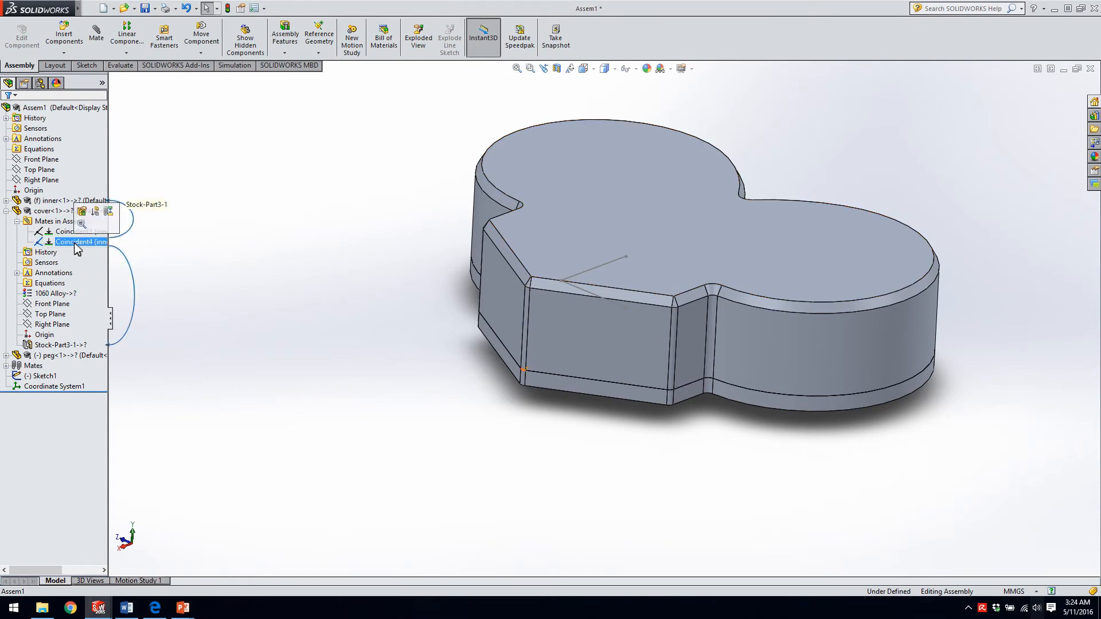
right_click(76, 244)
click(83, 213)
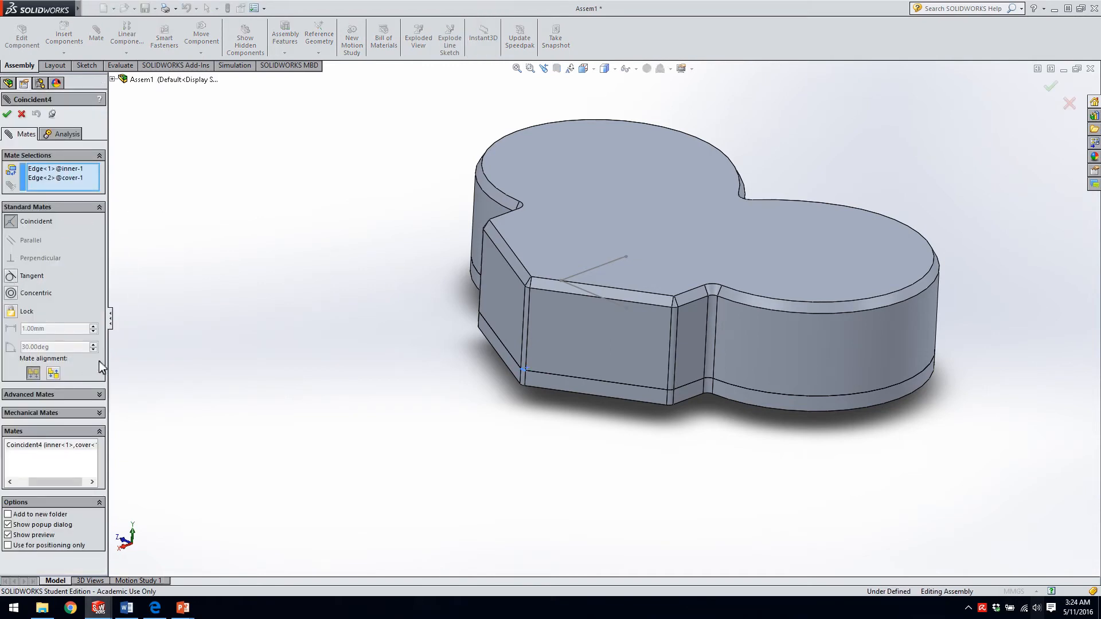
click(22, 113)
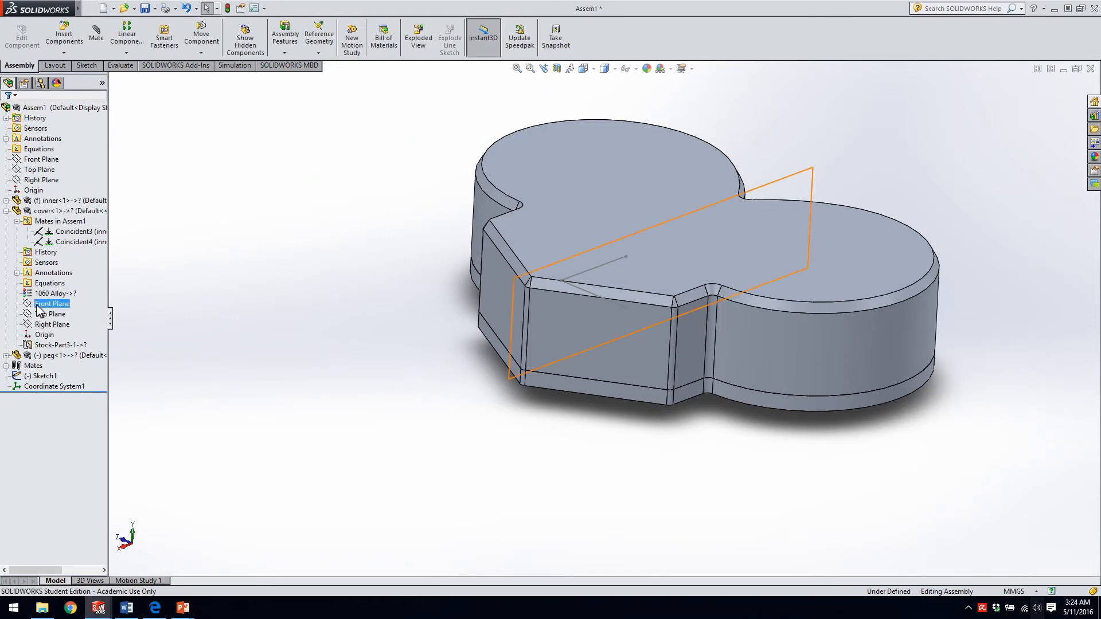
Delete the cover's two remaining mates to the inner part, Coincident4 and Coincident3.
click(68, 241)
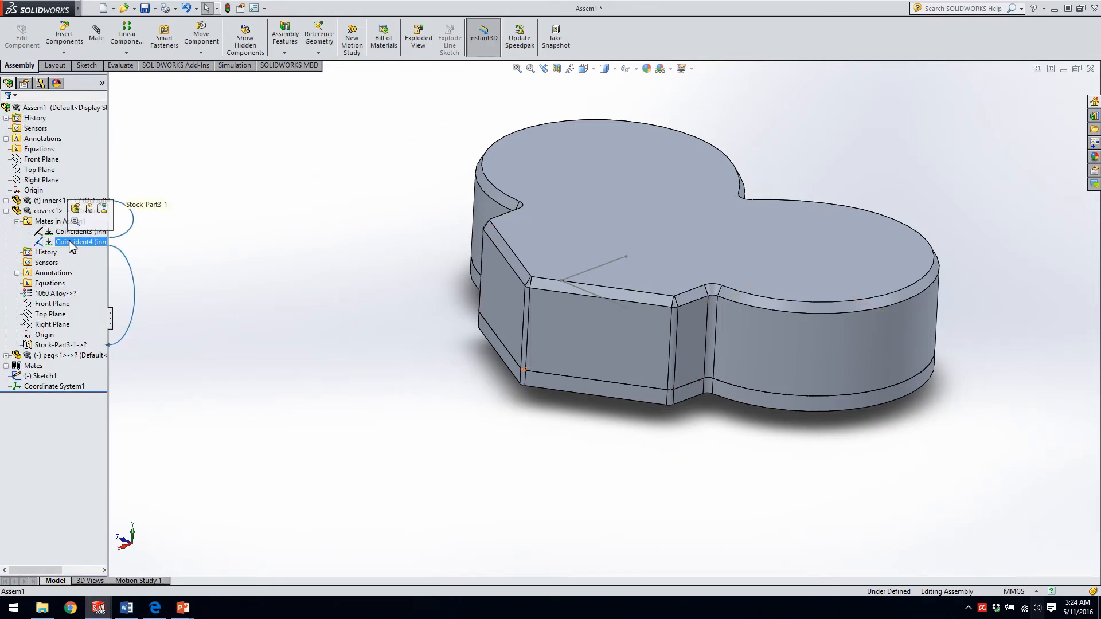
key(Delete)
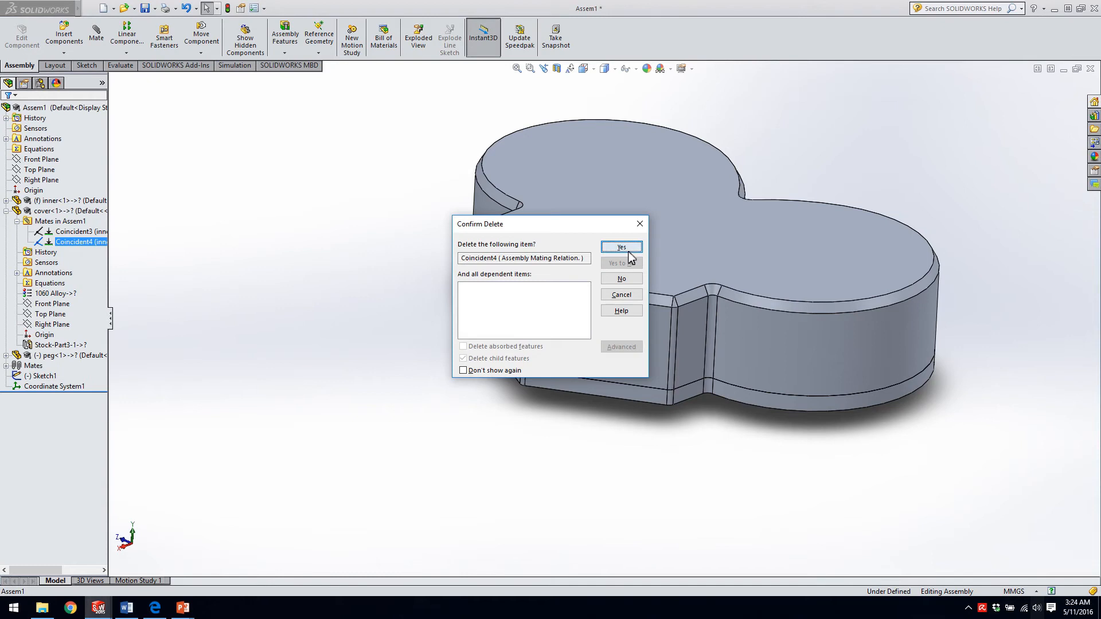
click(621, 248)
click(73, 232)
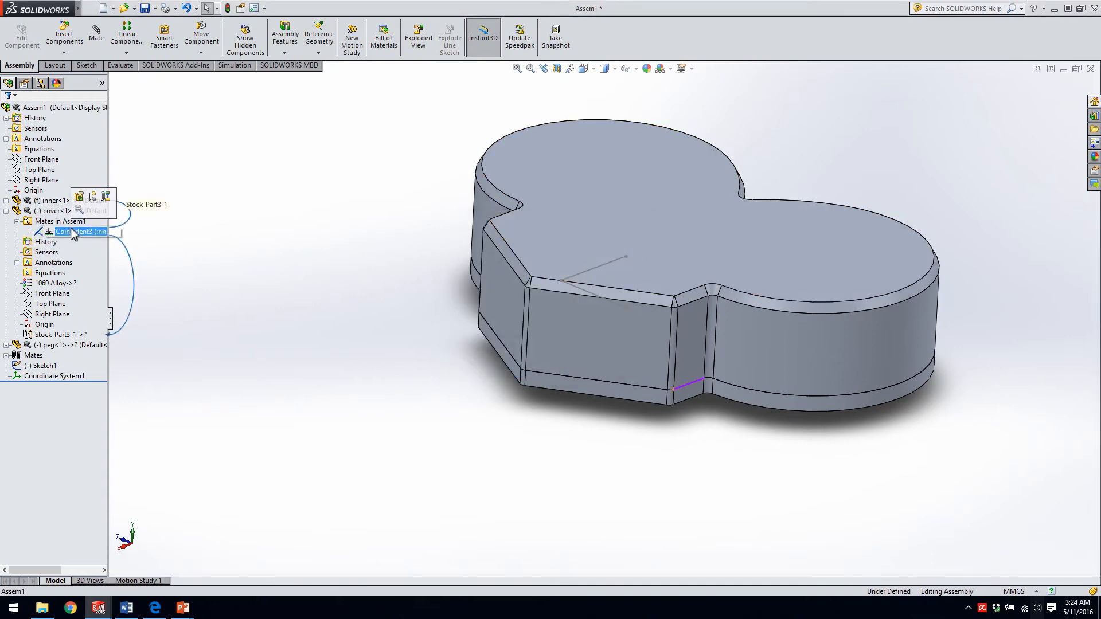
key(Delete)
click(621, 248)
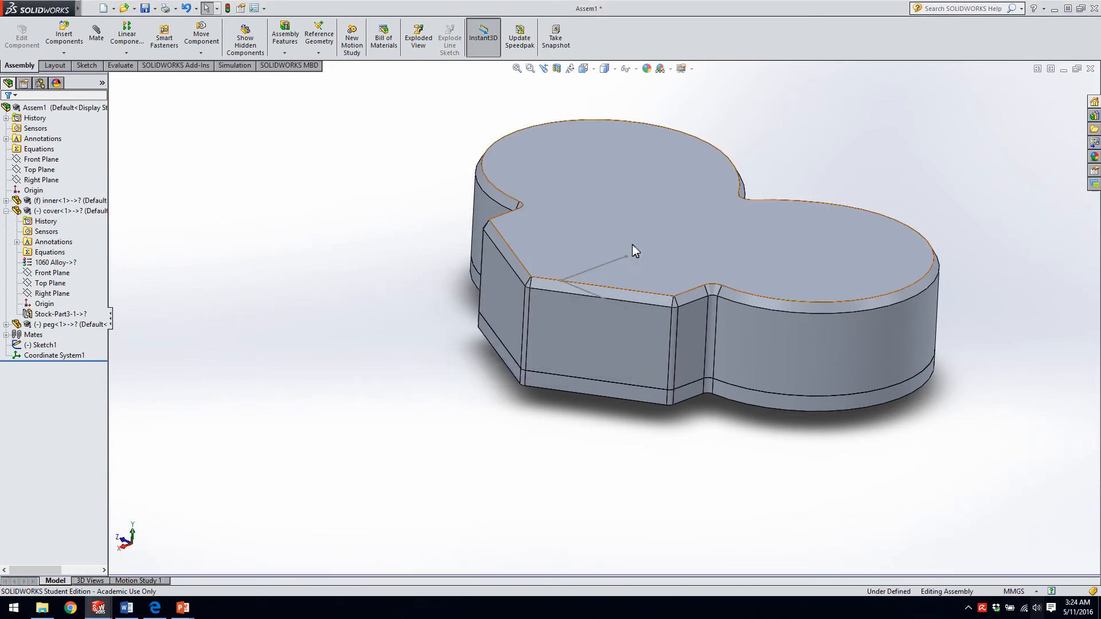
click(695, 390)
click(269, 148)
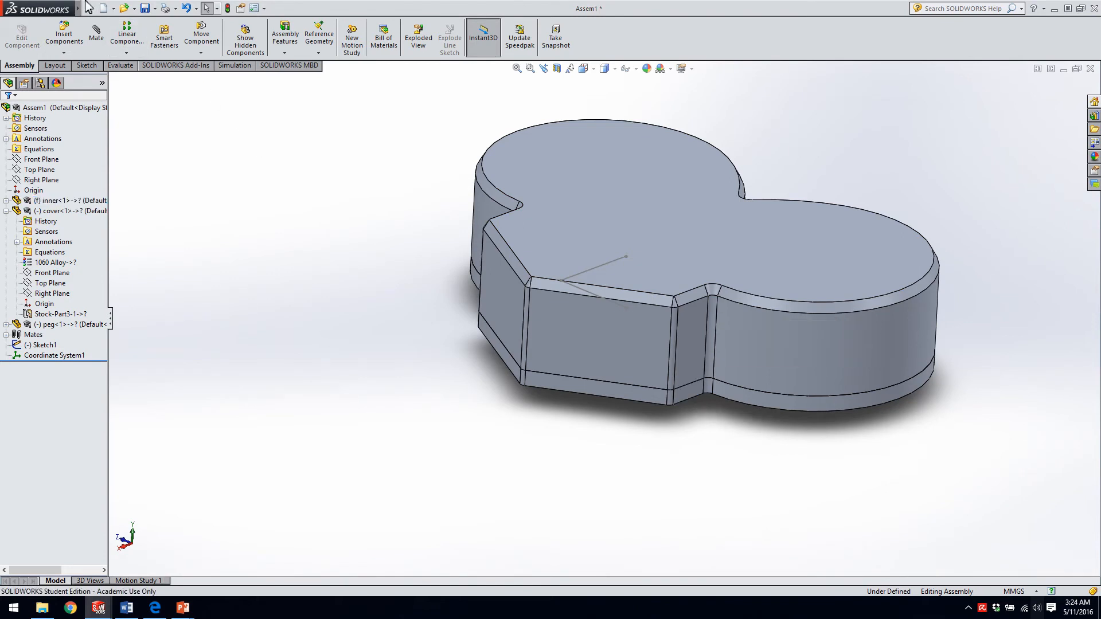
Add a Parallel mate between the cover's narrow side face beside the front corner and the matching flange face of the inner part.
click(92, 8)
click(208, 231)
click(102, 44)
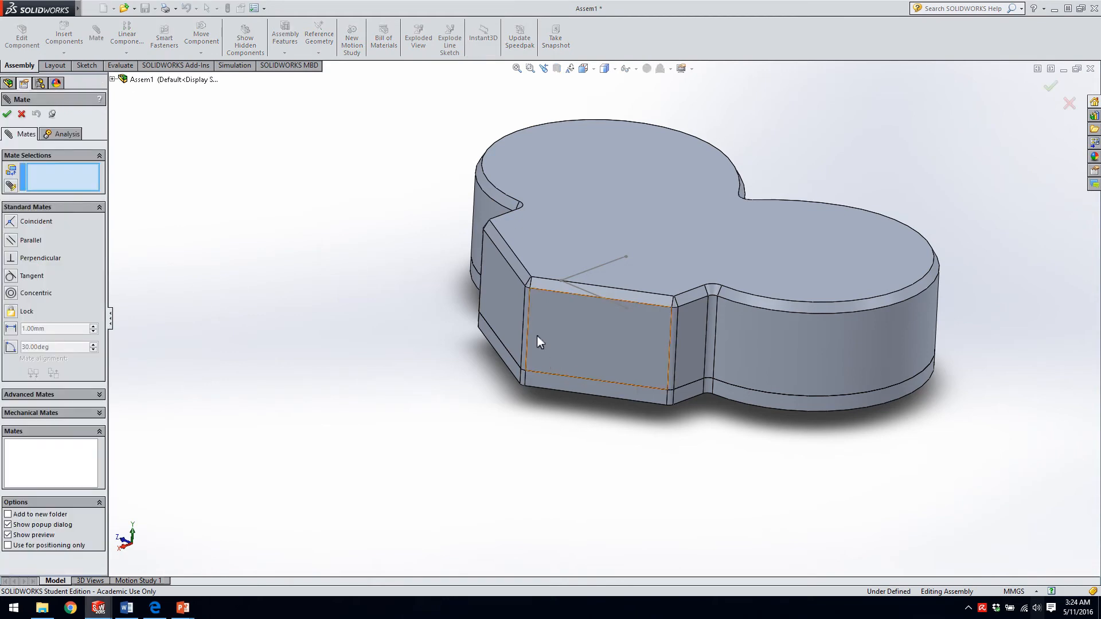
click(692, 360)
click(692, 392)
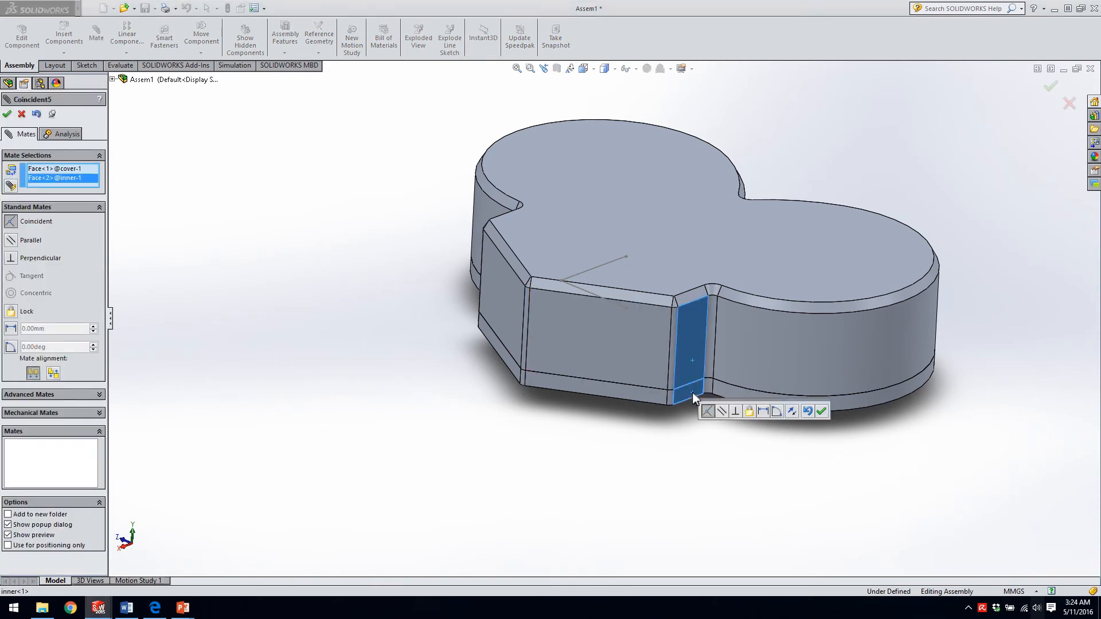
click(722, 411)
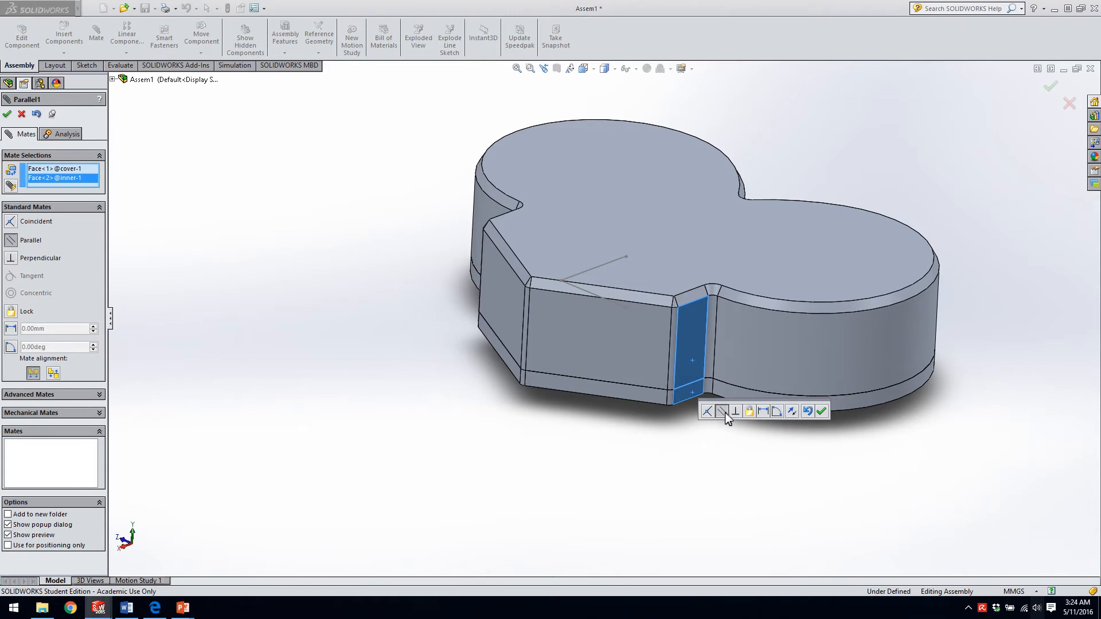
click(821, 411)
Lift the cover off the inner part and add a Concentric mate between their matching rounded corner faces.
drag(621, 335, 617, 286)
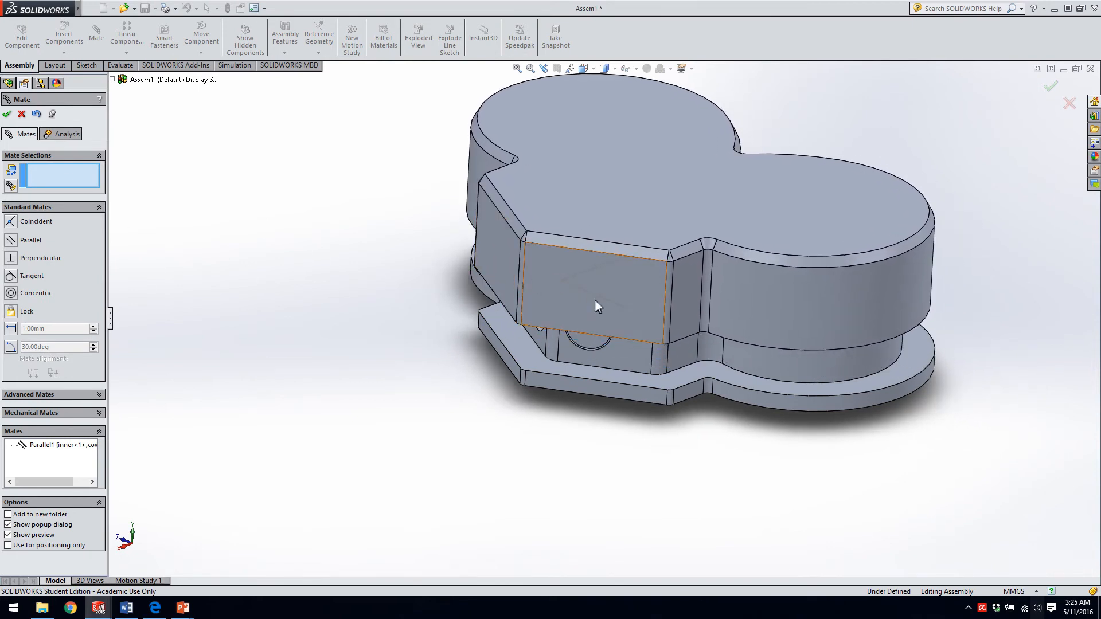
scroll(533, 294, down, 6)
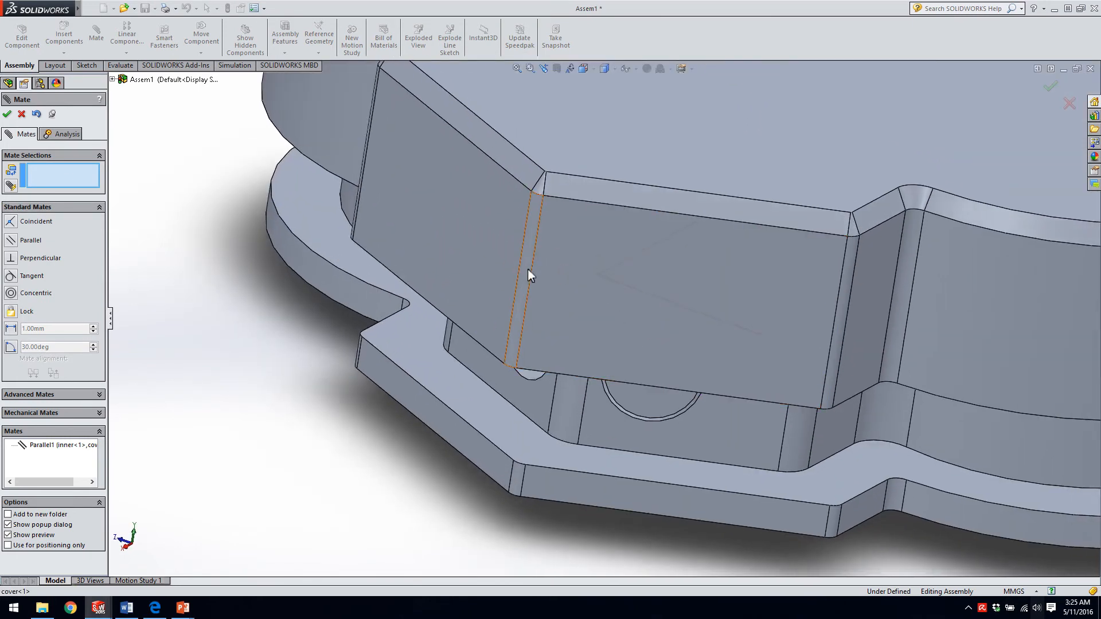
middle_drag(528, 274, 371, 205)
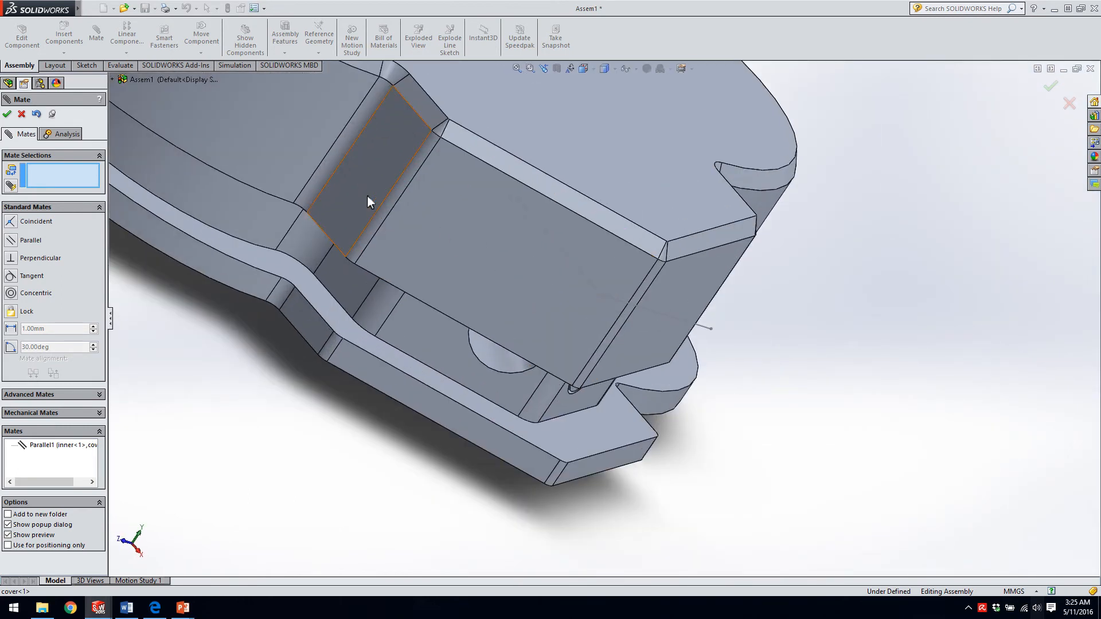
click(614, 340)
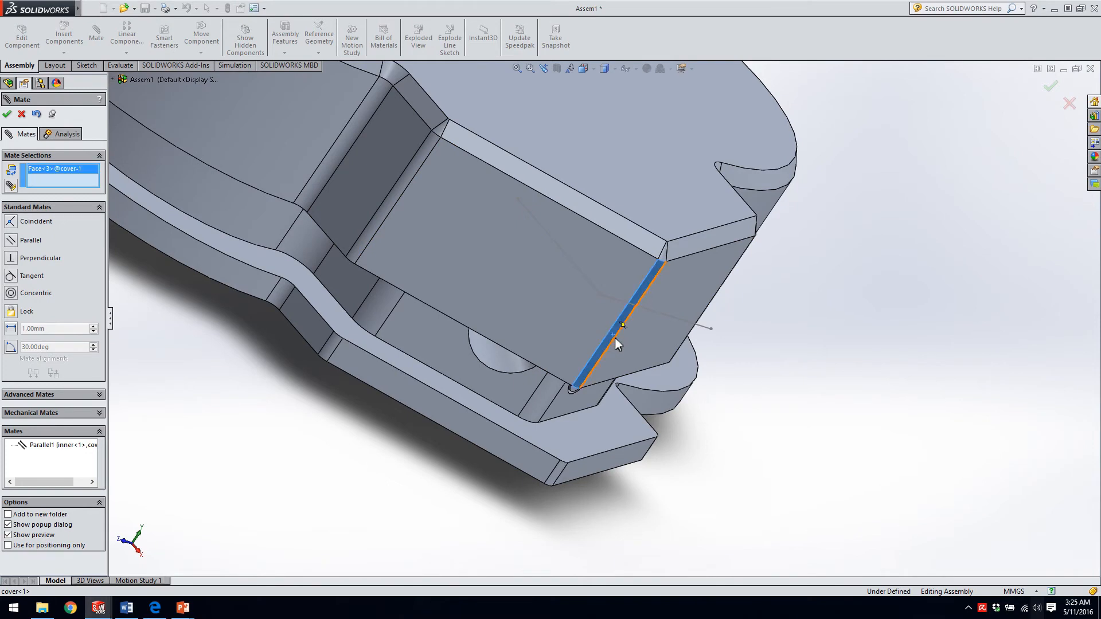
click(555, 473)
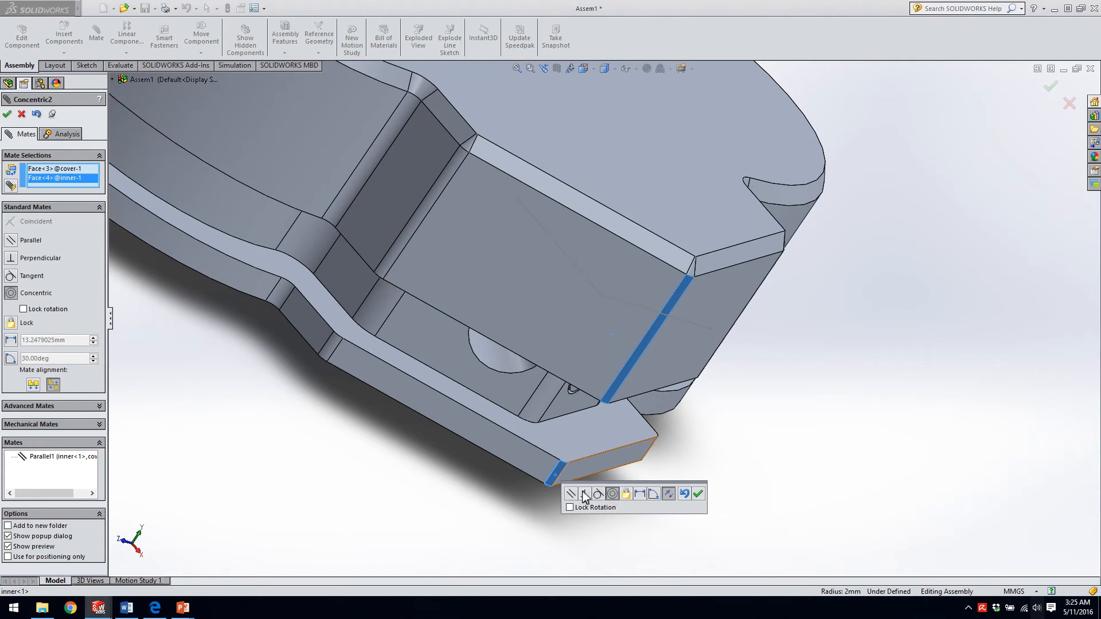
click(692, 499)
Test the cover's remaining freedom by sliding it up and down over the inner part, and close the Mate command.
middle_drag(697, 499, 556, 371)
scroll(556, 371, up, 4)
click(593, 282)
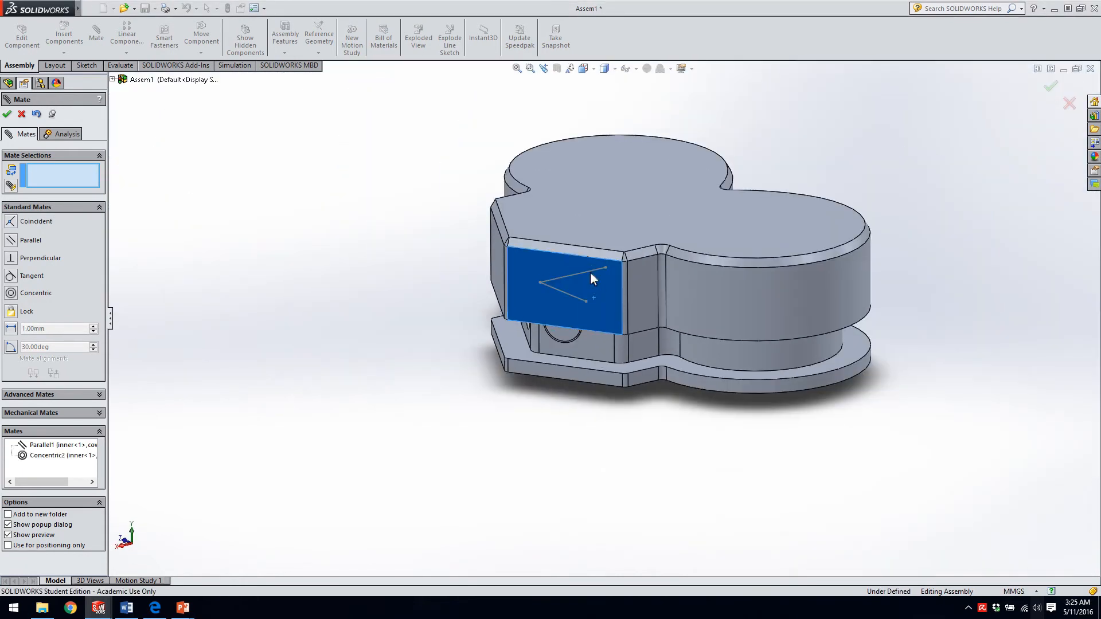
drag(588, 252, 562, 196)
scroll(671, 343, up, 1)
middle_drag(671, 342, 659, 259)
middle_drag(598, 291, 619, 405)
drag(602, 241, 595, 304)
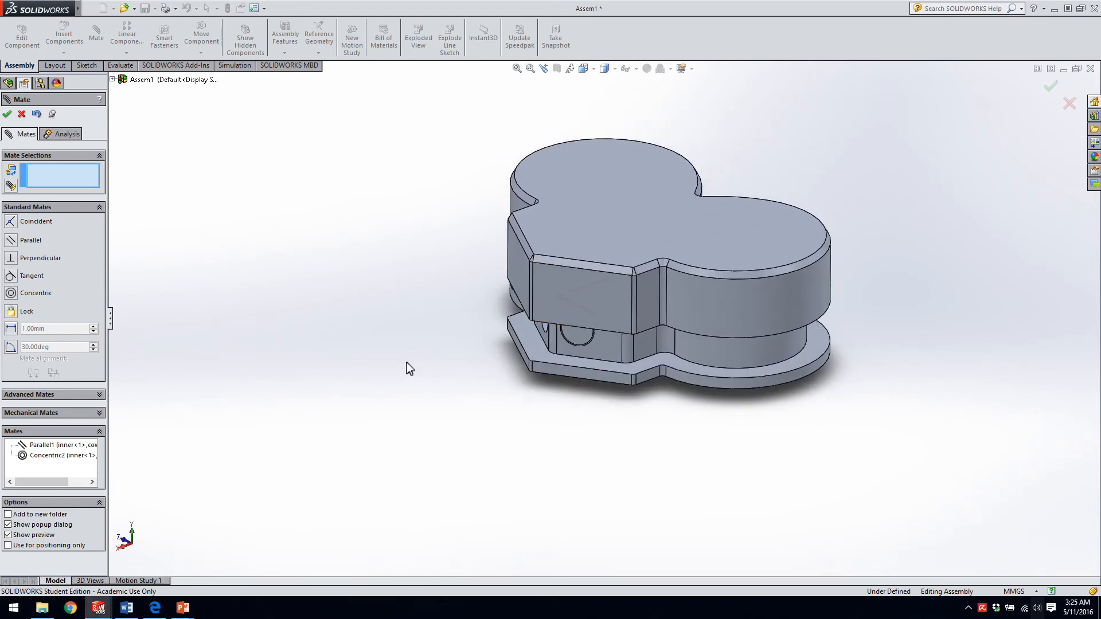
click(7, 115)
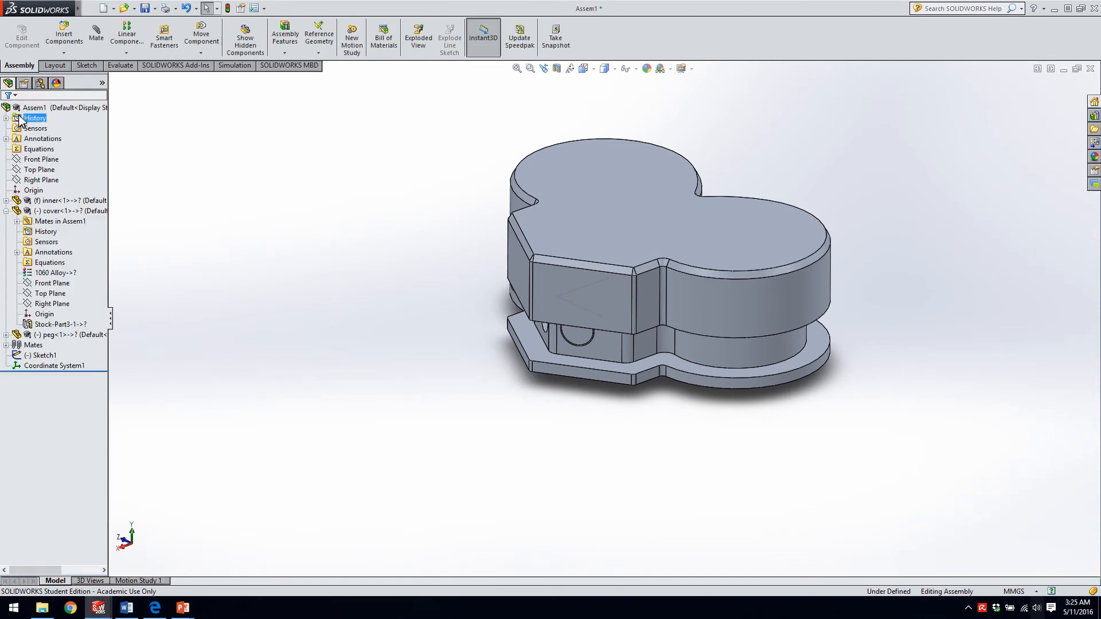
Use Move Component with Collision Detection between all components to try stopping the cover at contact, and raise it clear of the inner part.
click(201, 36)
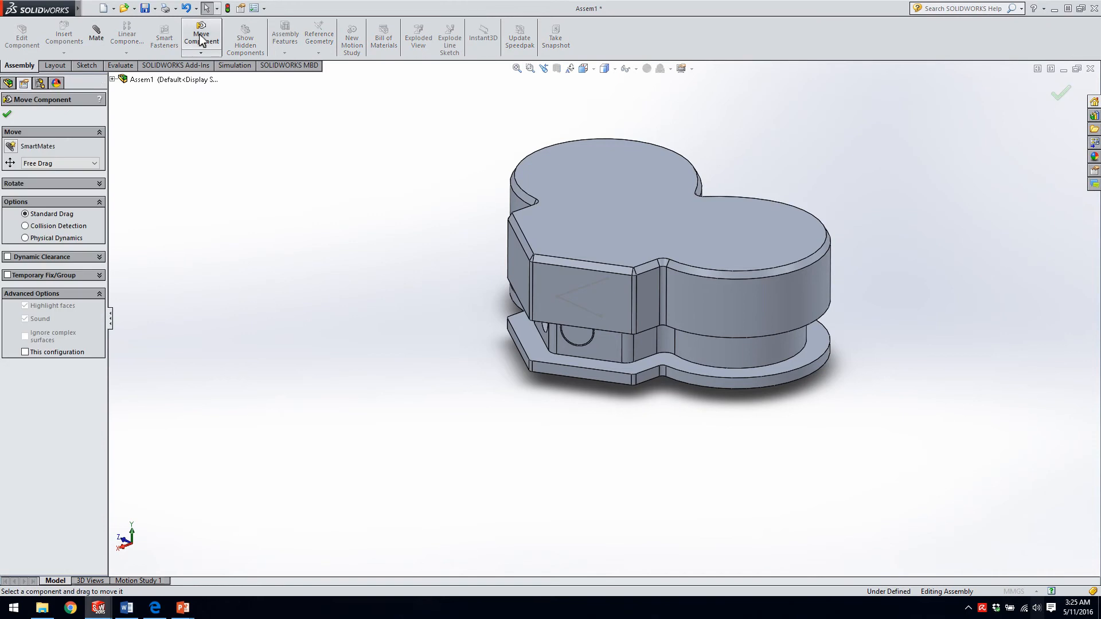
click(45, 229)
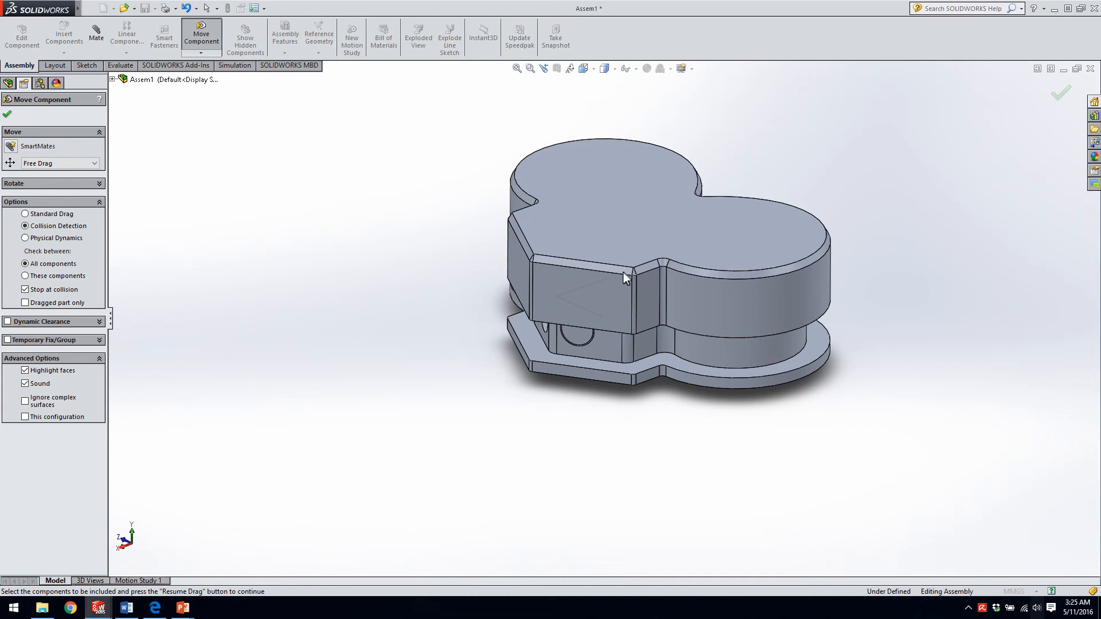
drag(615, 293, 619, 315)
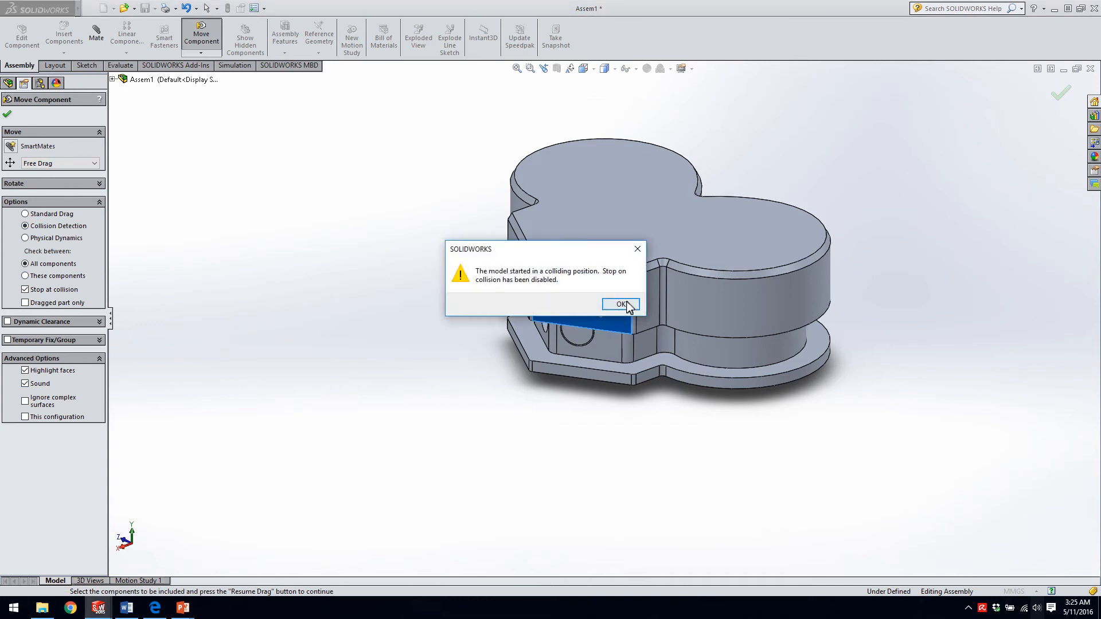
click(620, 304)
drag(678, 280, 690, 325)
click(25, 290)
click(621, 304)
drag(616, 302, 611, 237)
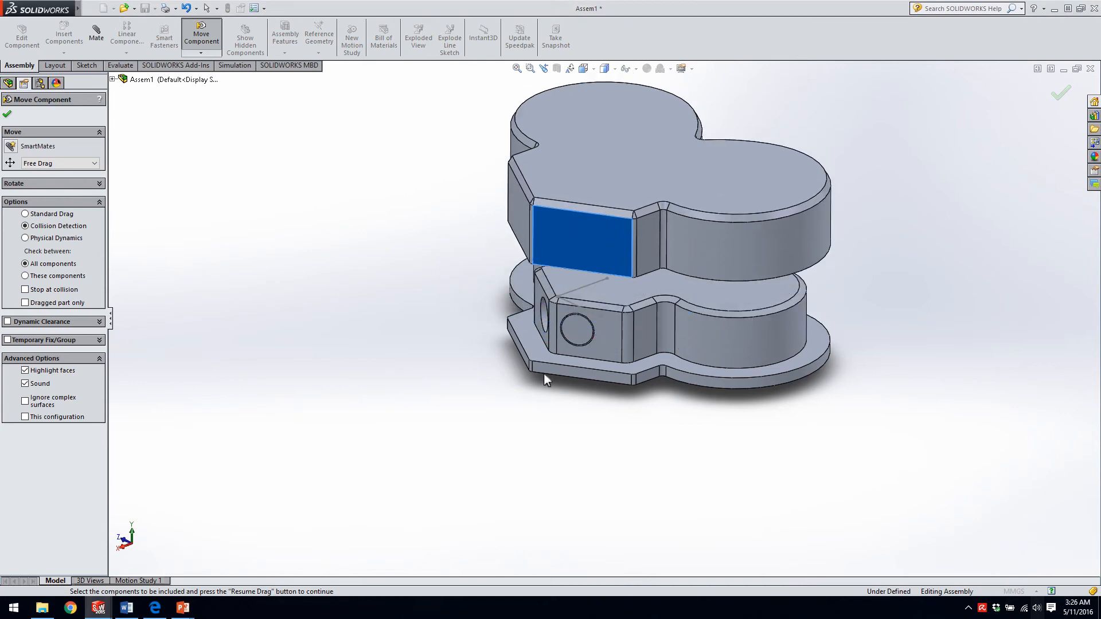
click(7, 114)
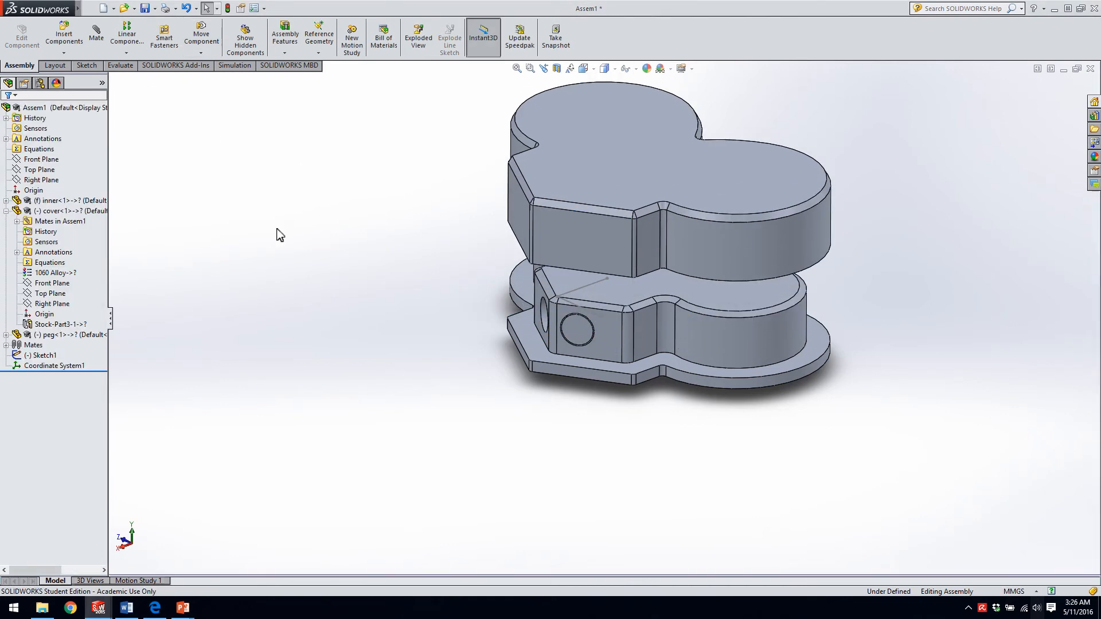
Limit Collision Detection to the cover and inner parts with Stop at collision on, and lower the cover to contact and raise it again.
click(198, 43)
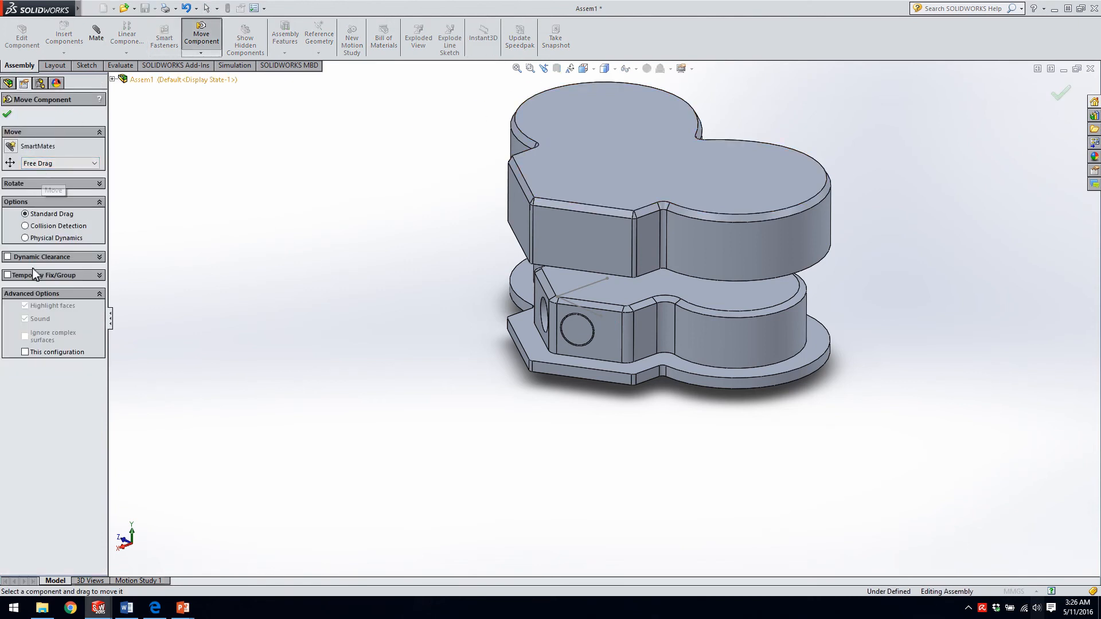
click(46, 226)
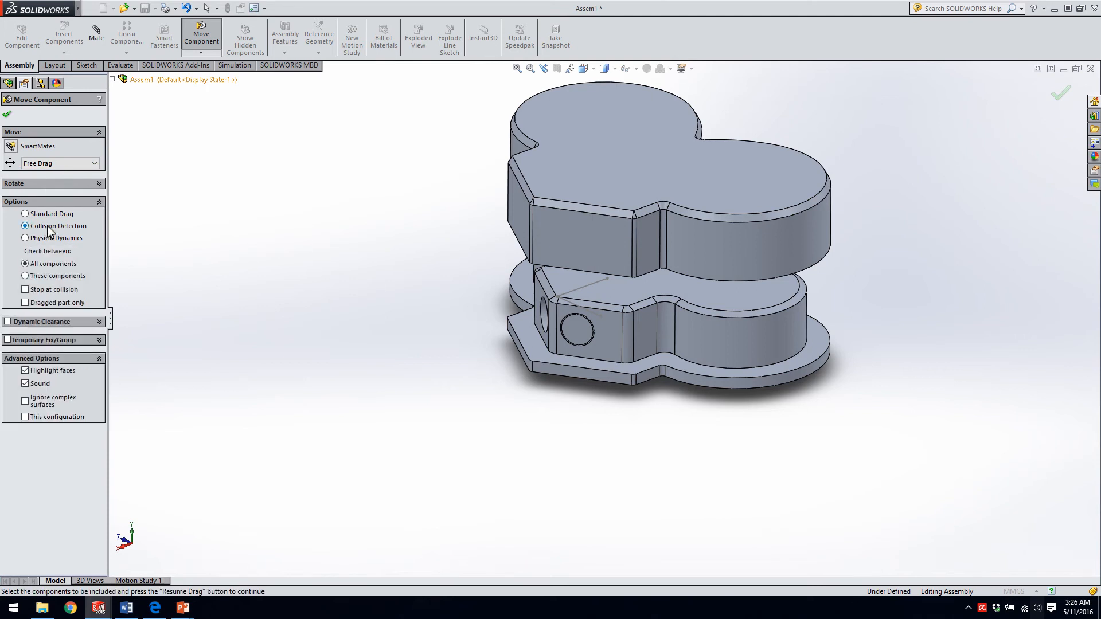
click(49, 277)
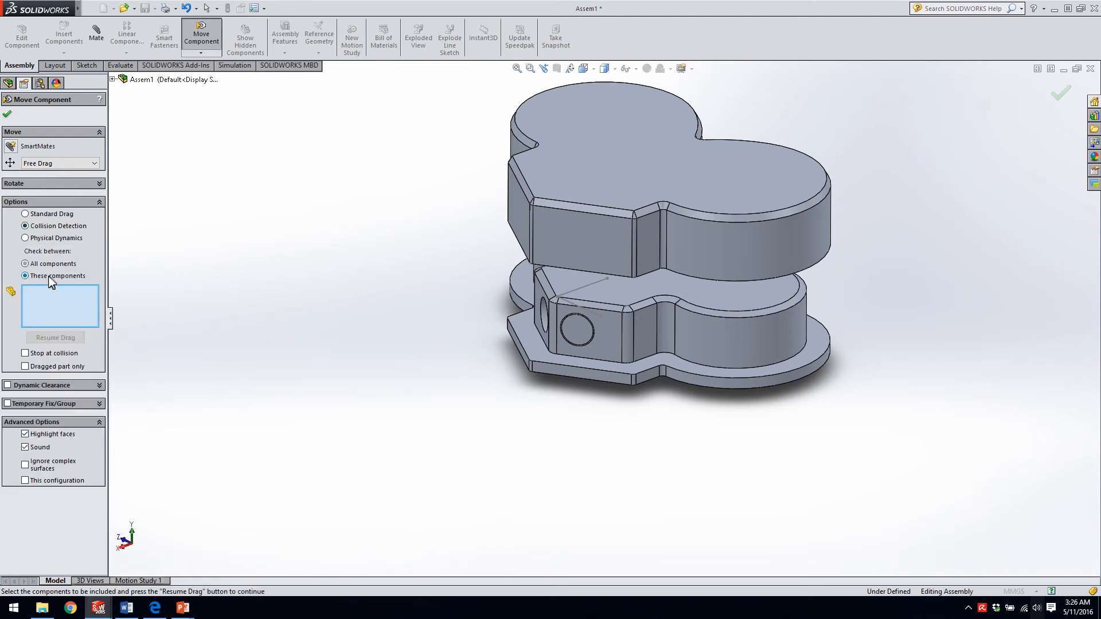
click(601, 243)
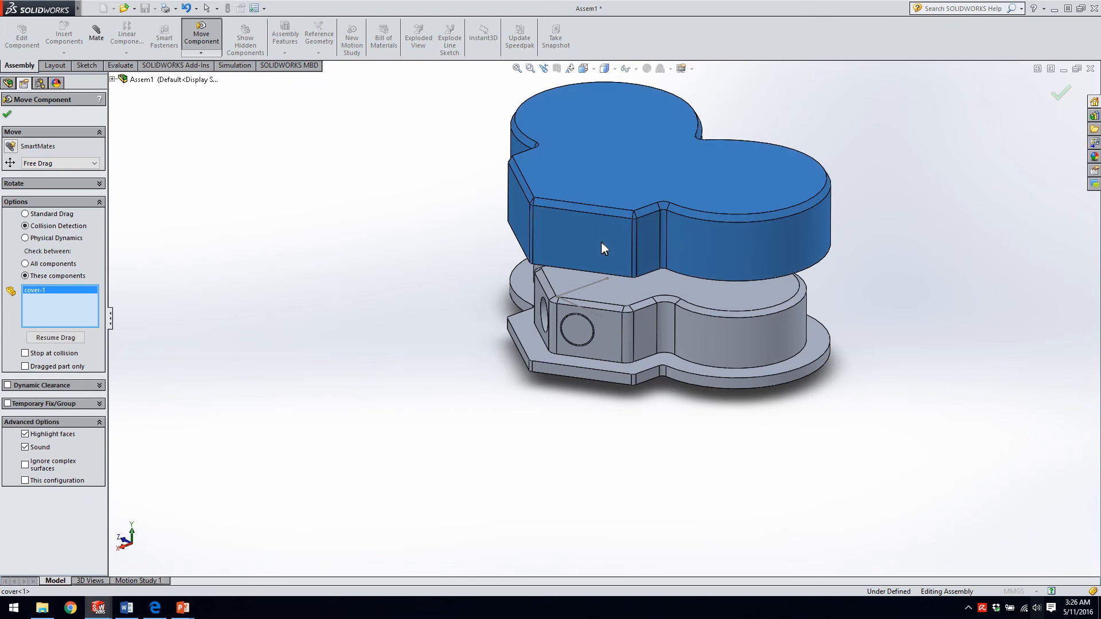
click(596, 366)
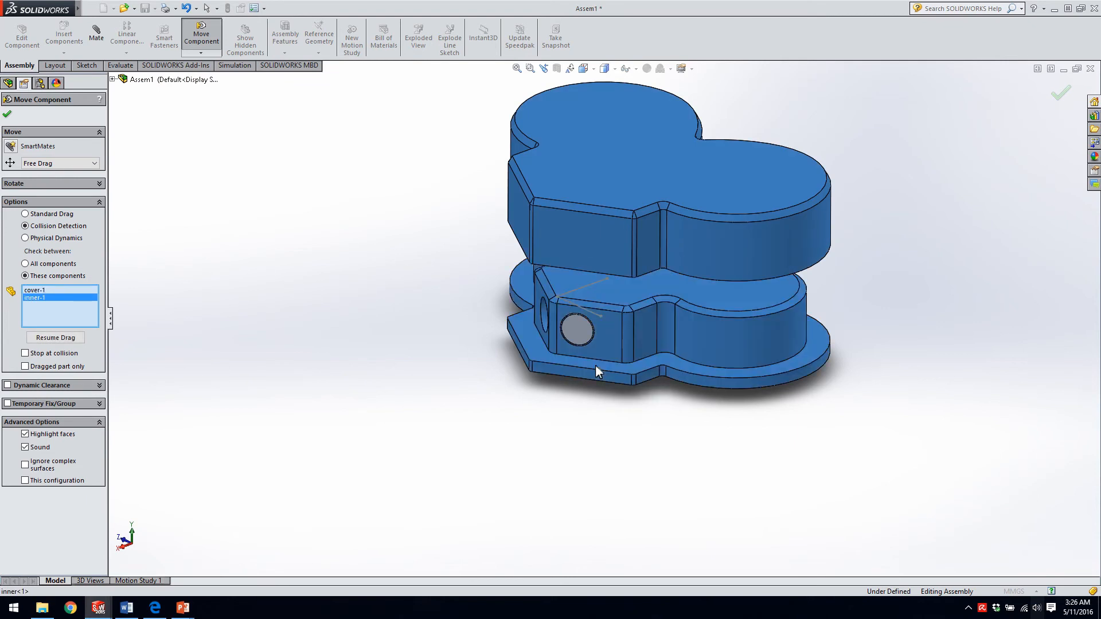
click(55, 337)
drag(600, 236, 611, 339)
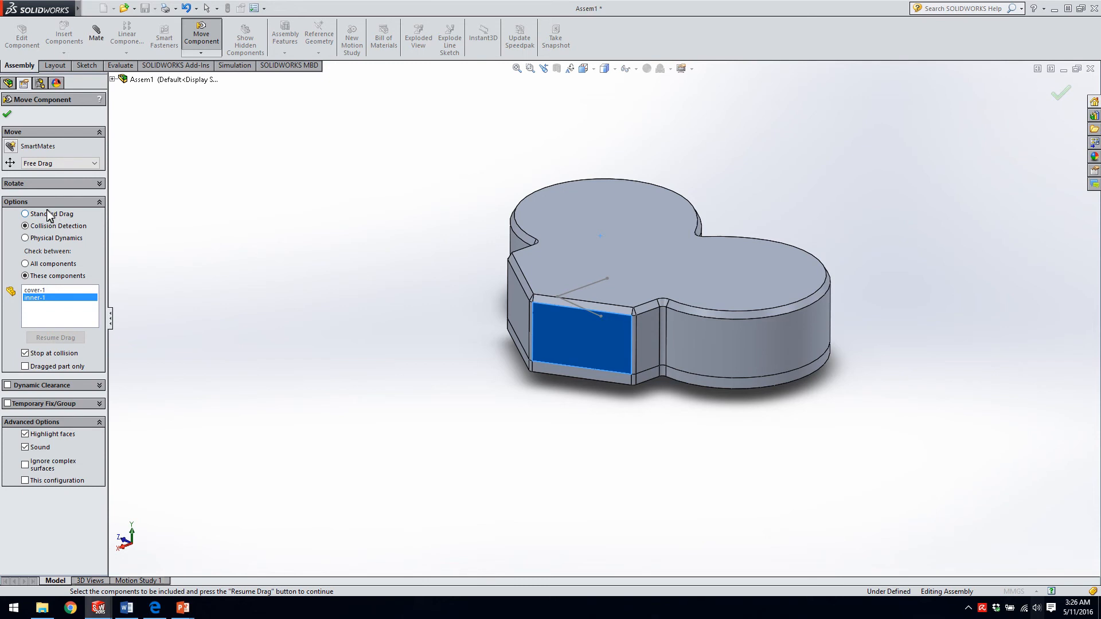
drag(591, 352, 586, 238)
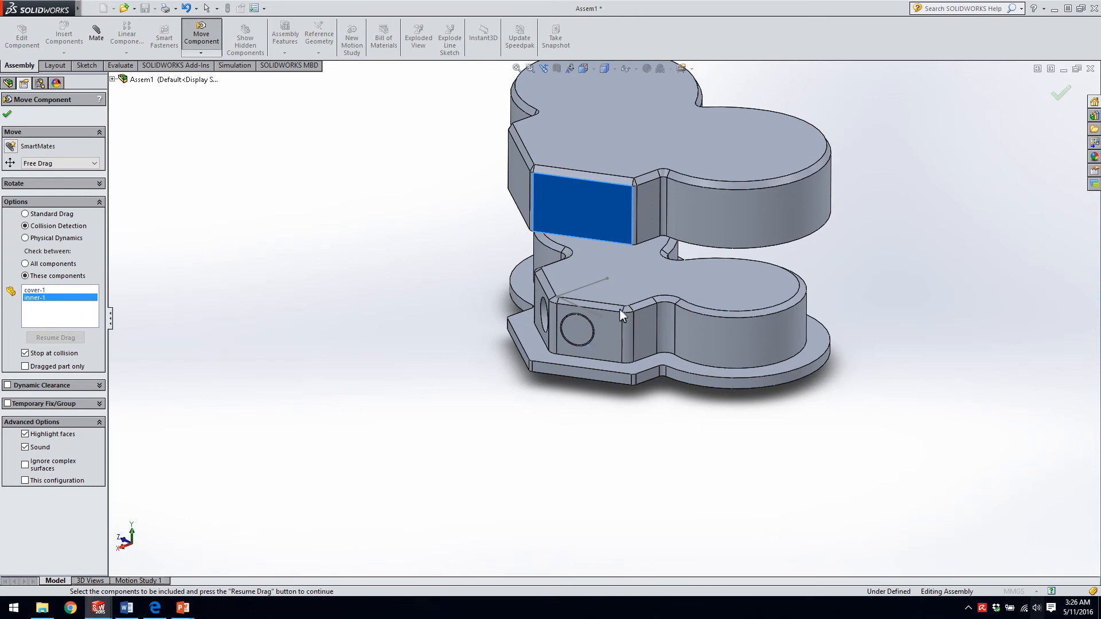
click(7, 114)
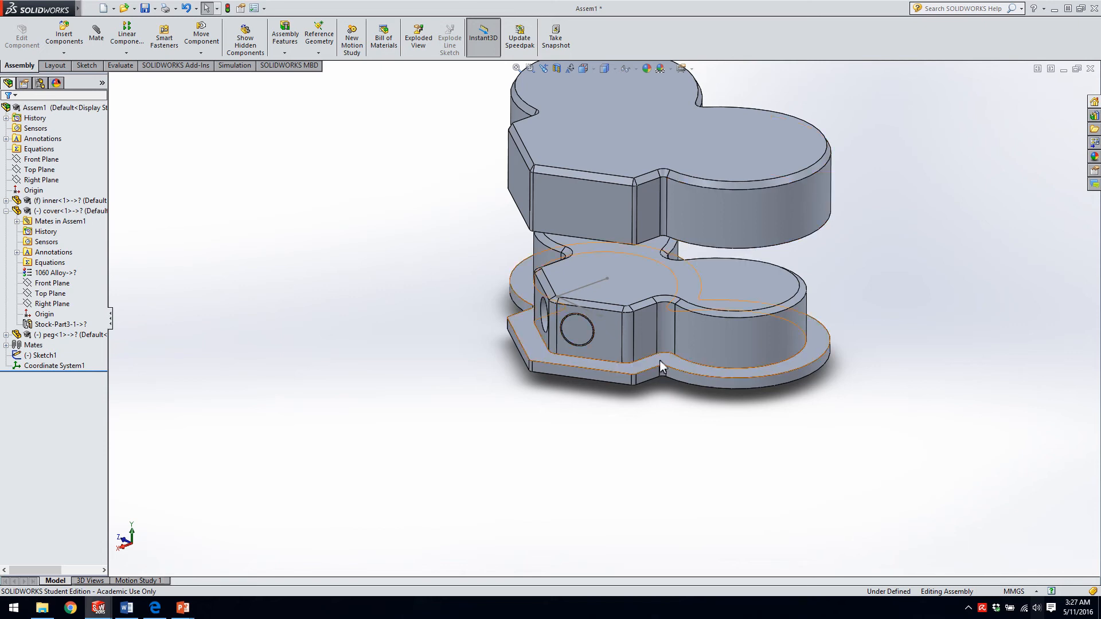
Add a Coincident mate between the underside rim face of the cover and the upper flange face of the inner part.
middle_drag(660, 363, 640, 211)
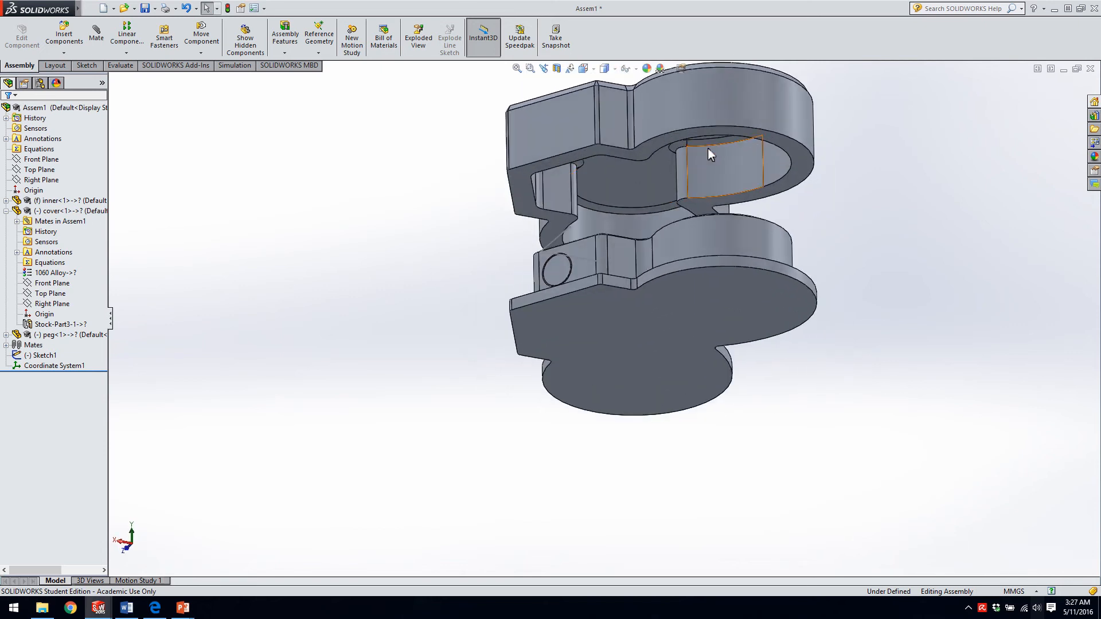
scroll(703, 149, up, 4)
scroll(687, 188, down, 5)
scroll(576, 403, up, 2)
scroll(573, 408, down, 1)
scroll(573, 408, down, 1)
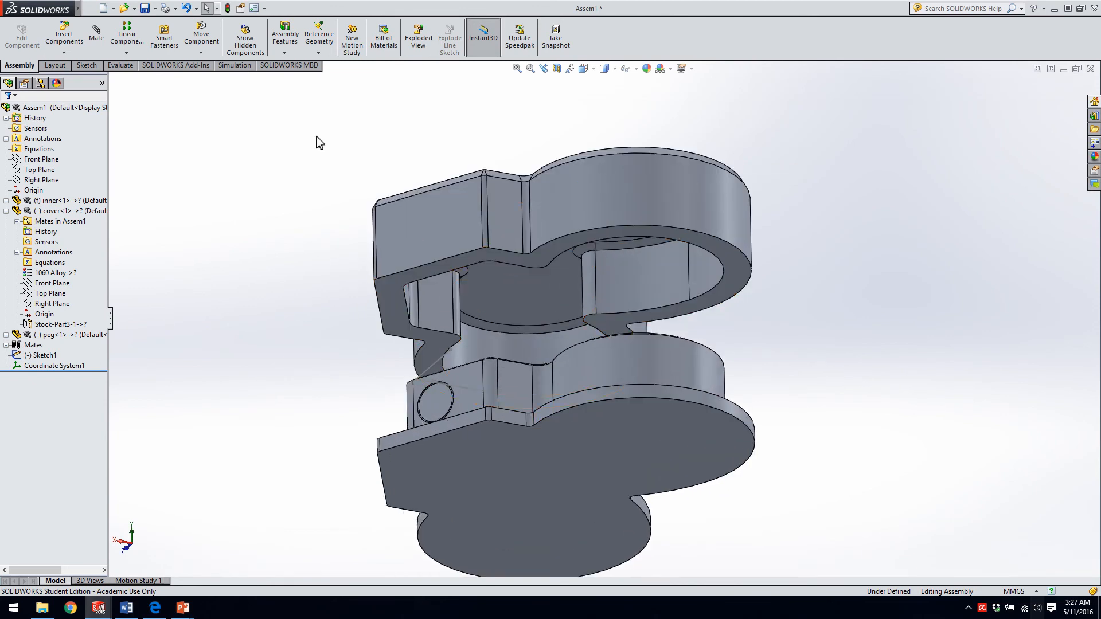
click(96, 38)
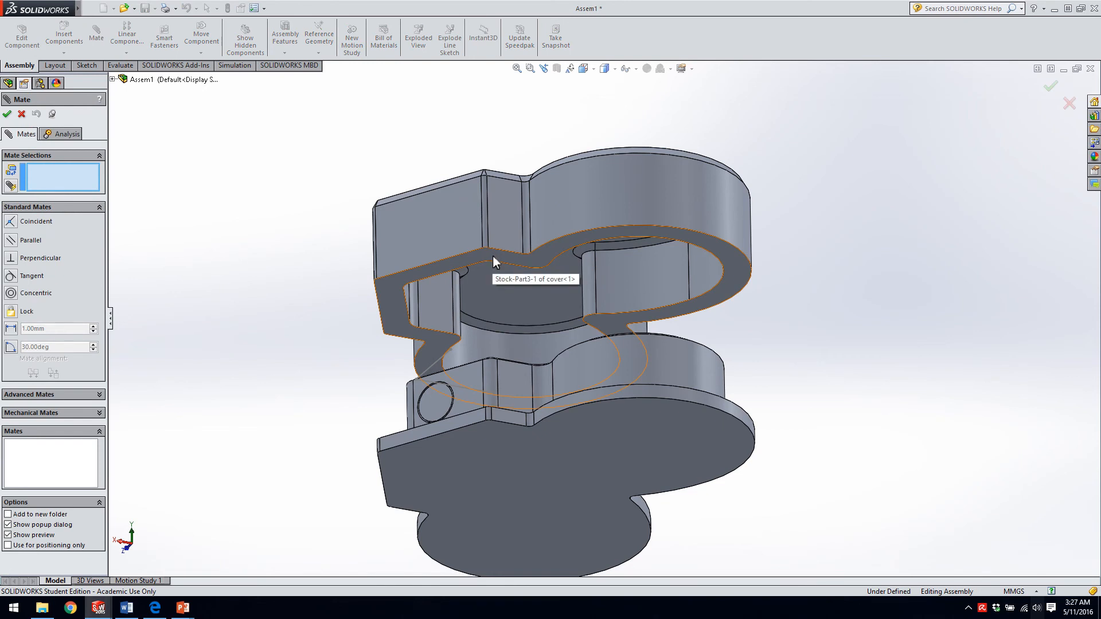
click(493, 256)
middle_drag(496, 256, 515, 486)
click(515, 482)
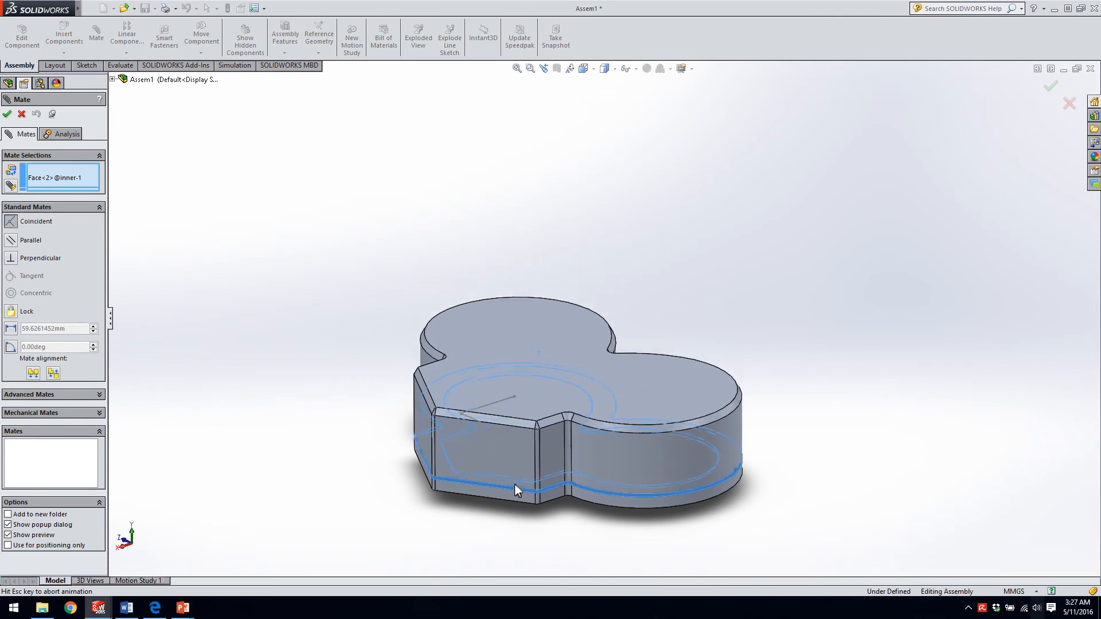
key(Return)
Open the new coincident mate between the inner part and the cover to review its two face selections.
scroll(565, 499, up, 6)
scroll(574, 393, down, 5)
scroll(592, 295, up, 1)
scroll(591, 294, down, 2)
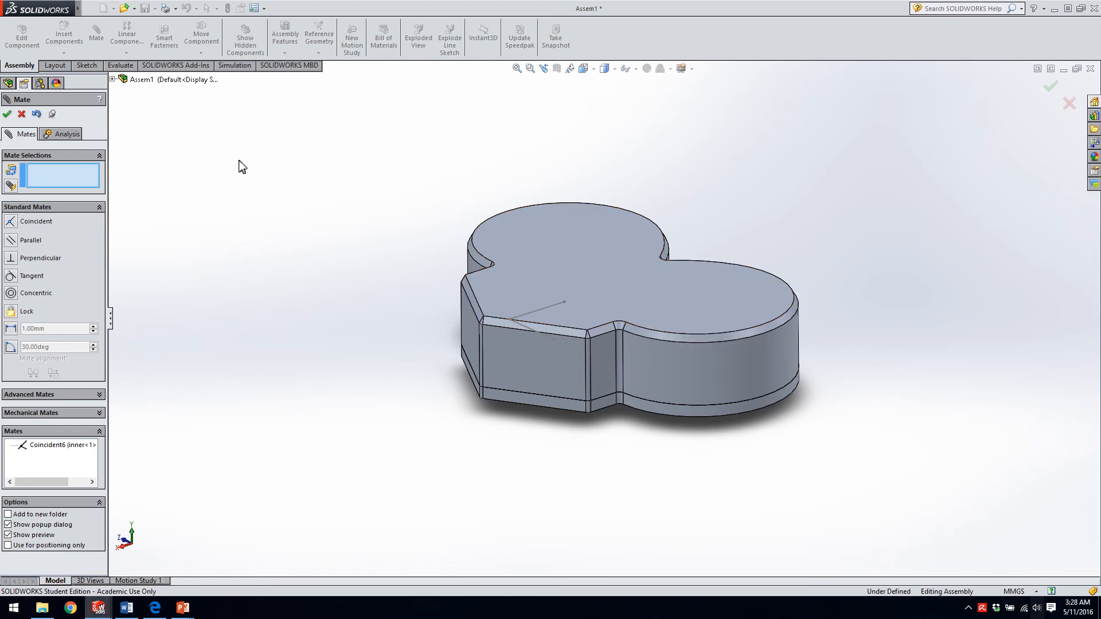
click(56, 447)
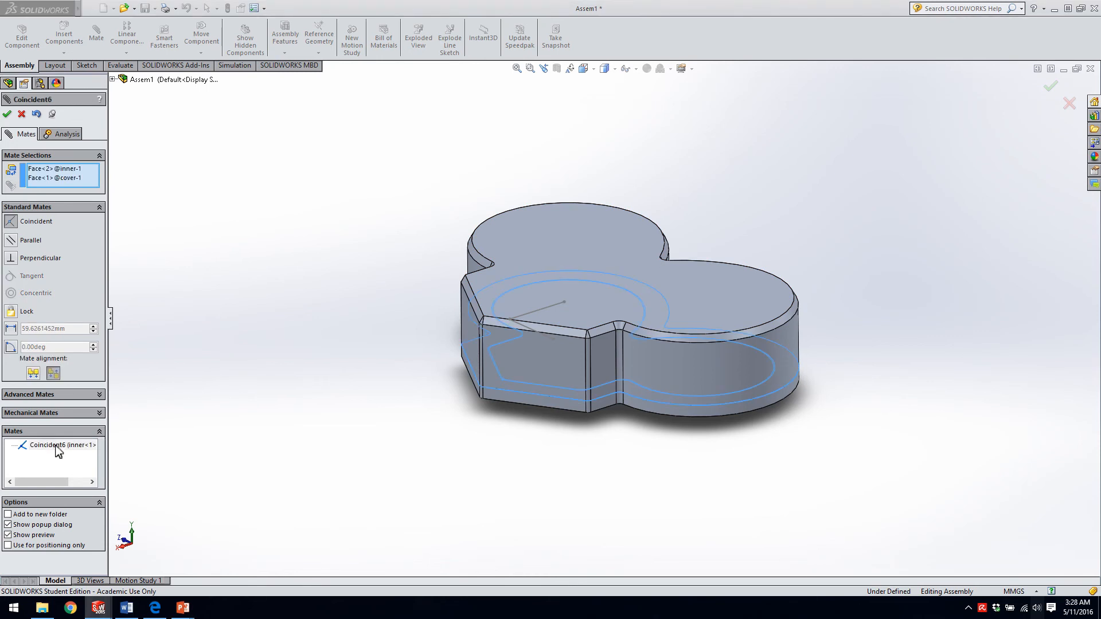
Convert the coincident mate between the inner part and cover to a Distance mate, trying 5, 10 and 15 mm before setting 5 mm.
click(11, 329)
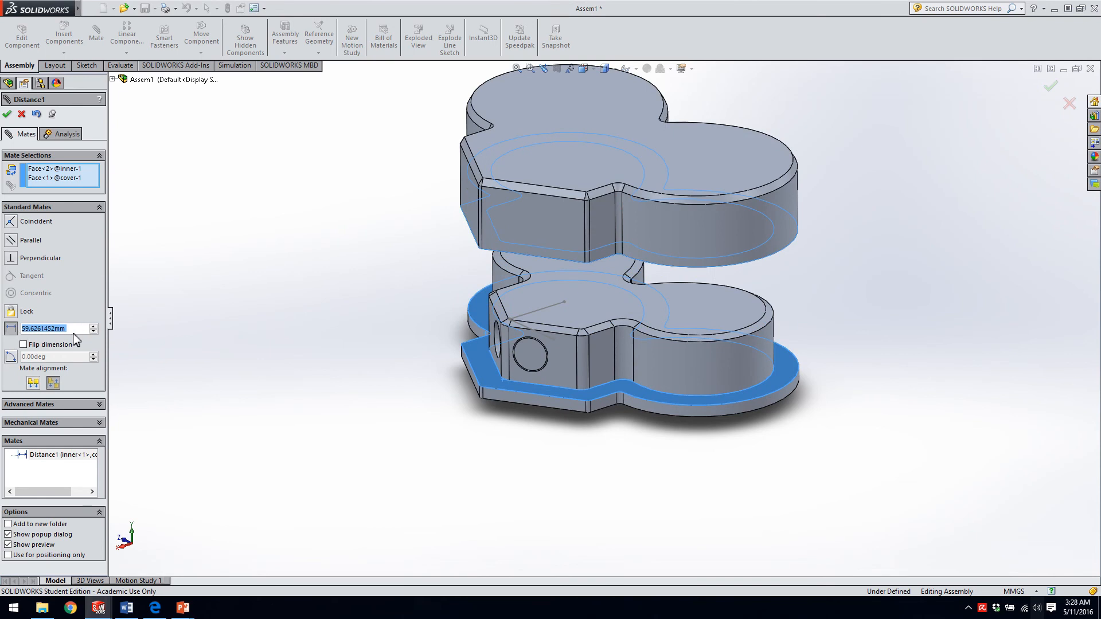
text(5)
key(Return)
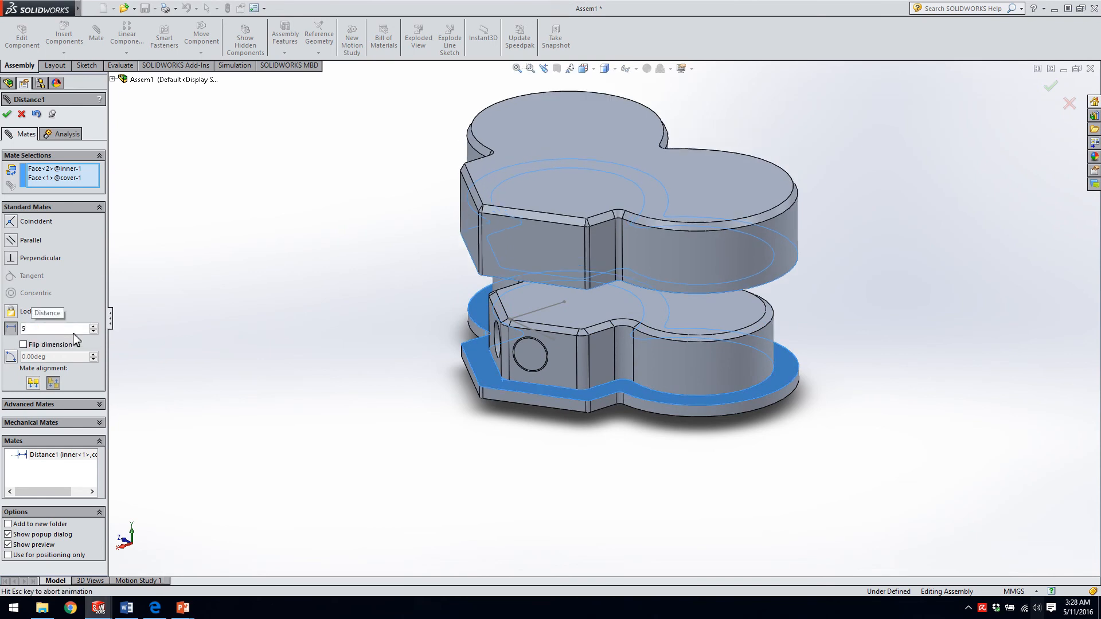
text(10)
key(Return)
text(15)
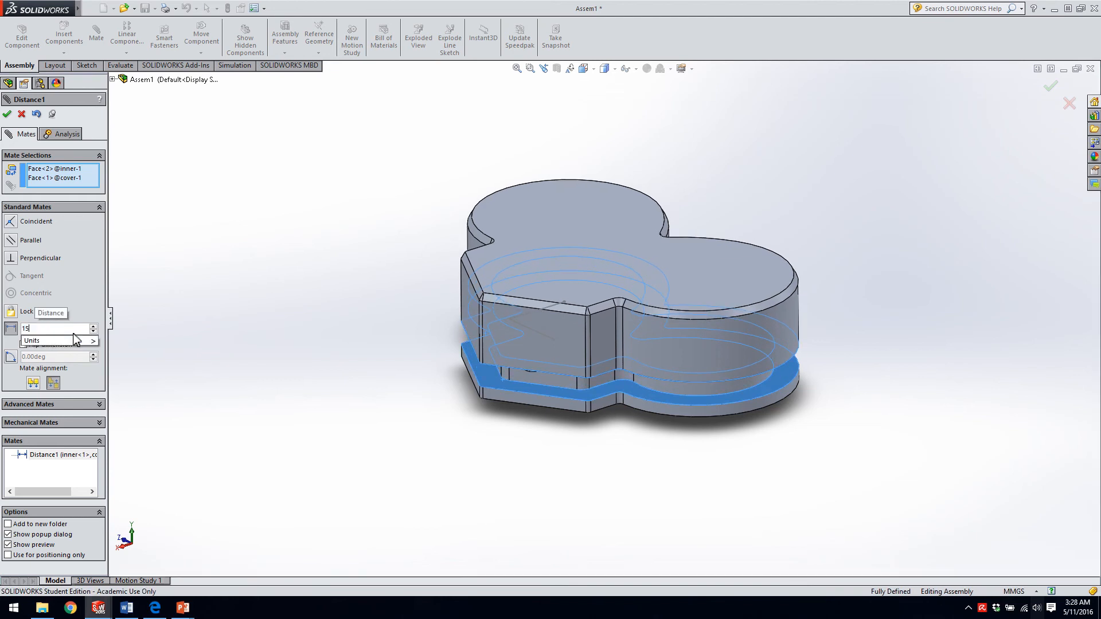
key(Return)
text(5)
key(Return)
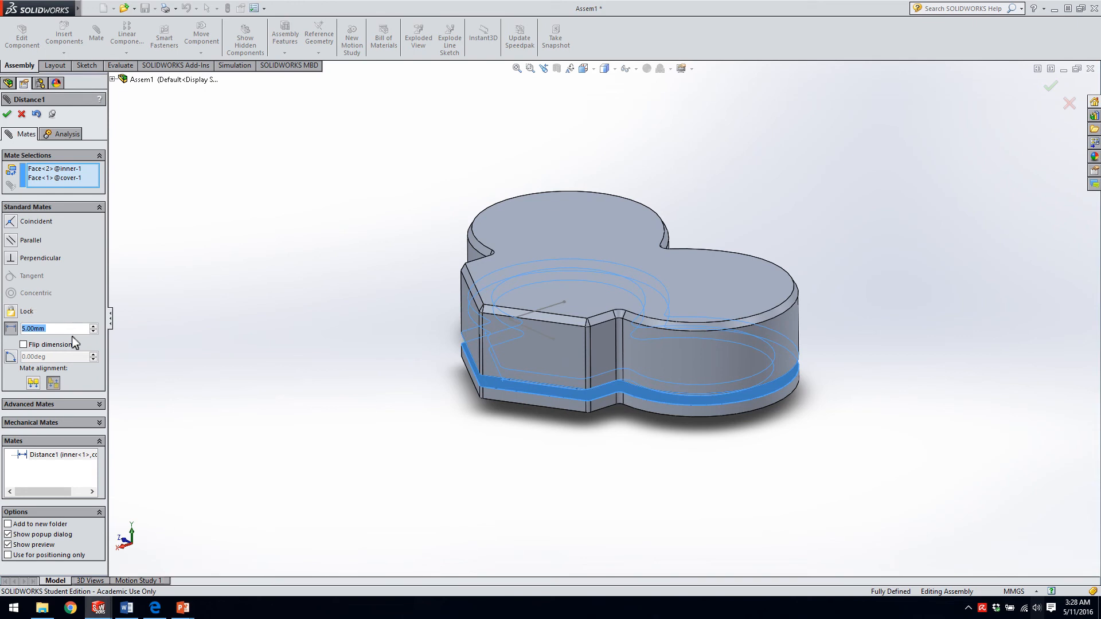
Try the Aligned mate alignment on the cover's 5 mm distance mate, and switch it back to Anti-Aligned.
click(36, 382)
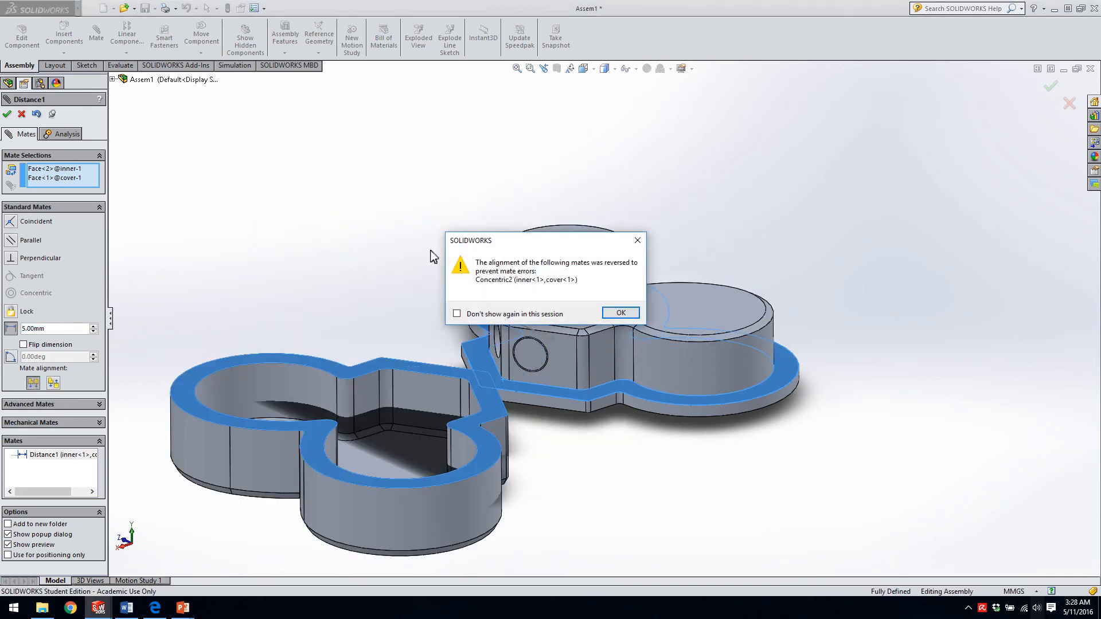
click(629, 314)
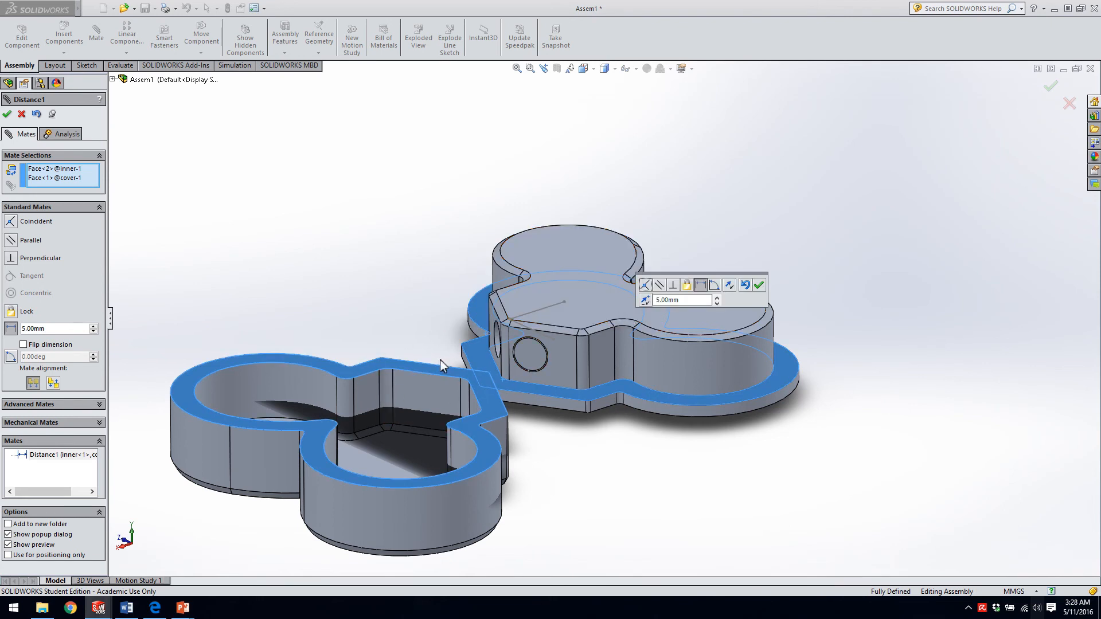
middle_drag(556, 417, 541, 445)
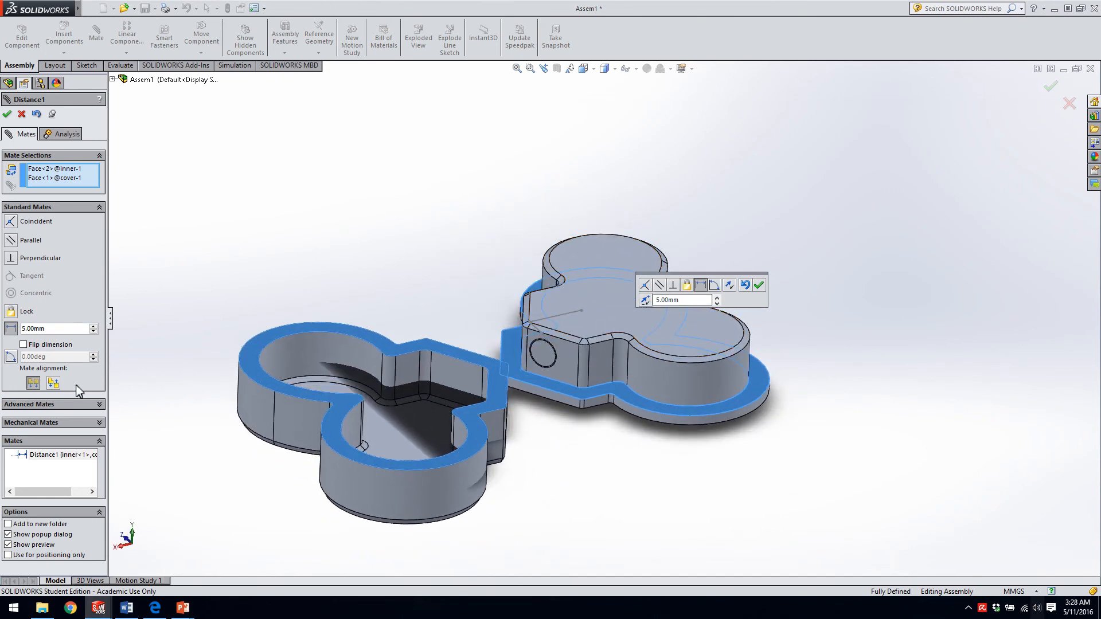
click(54, 384)
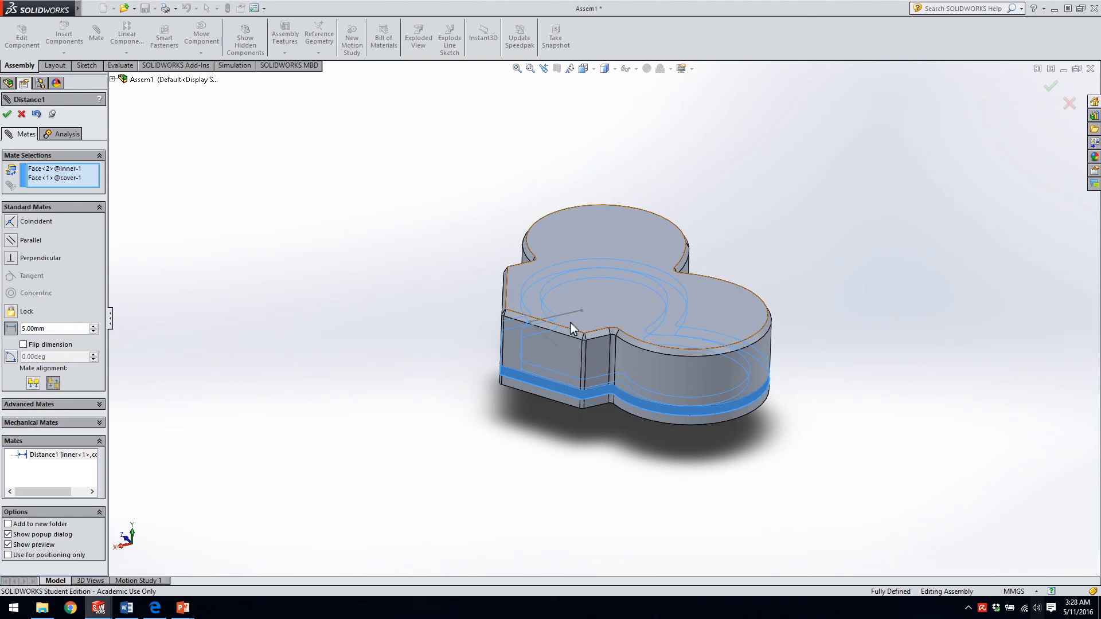
mouse_move(674, 349)
middle_down()
mouse_move(671, 294)
mouse_move(690, 272)
mouse_move(684, 332)
middle_up()
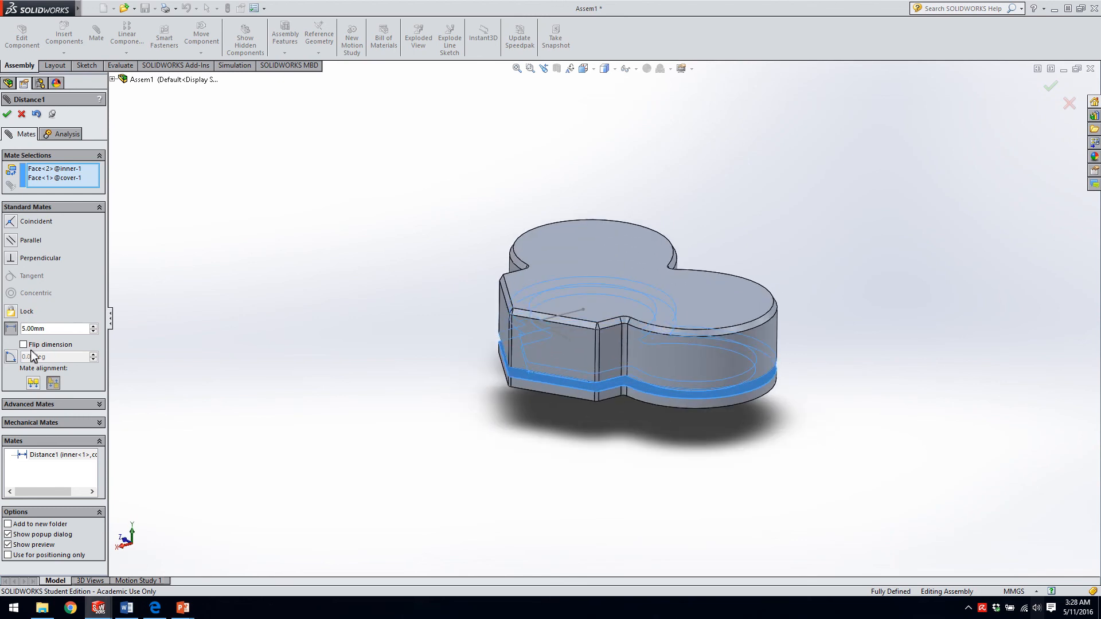
Try a 20-degree Angle mate between the selected inner and cover faces.
click(11, 357)
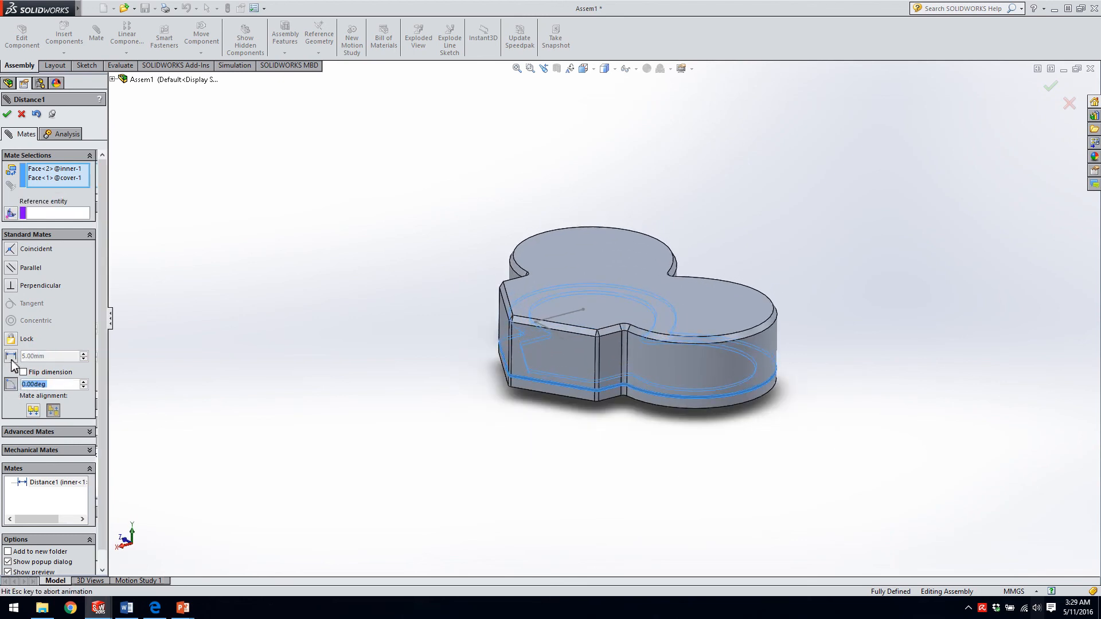
text(20)
key(Return)
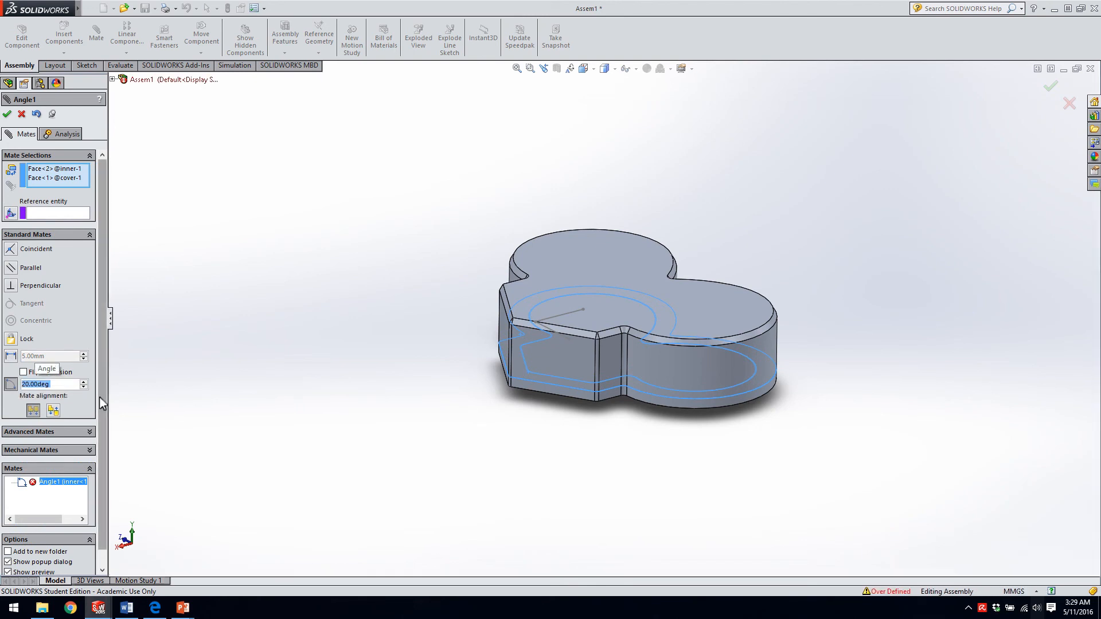
Change the mate back to a 5 mm Distance with Flip dimension off and Anti-Aligned alignment.
click(10, 356)
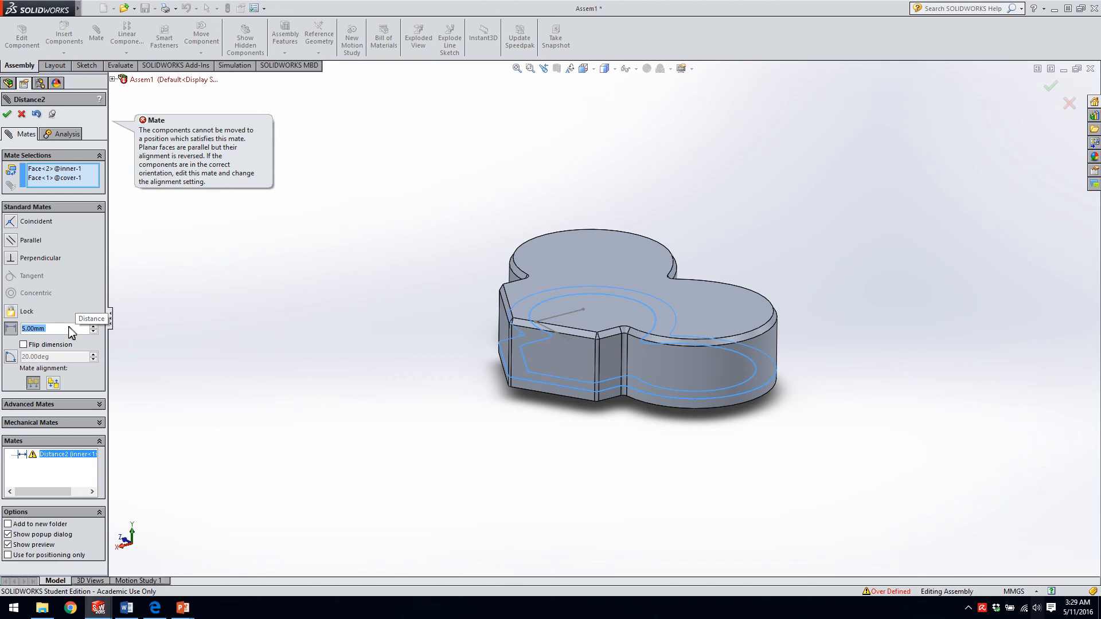
key(Return)
click(54, 444)
click(24, 345)
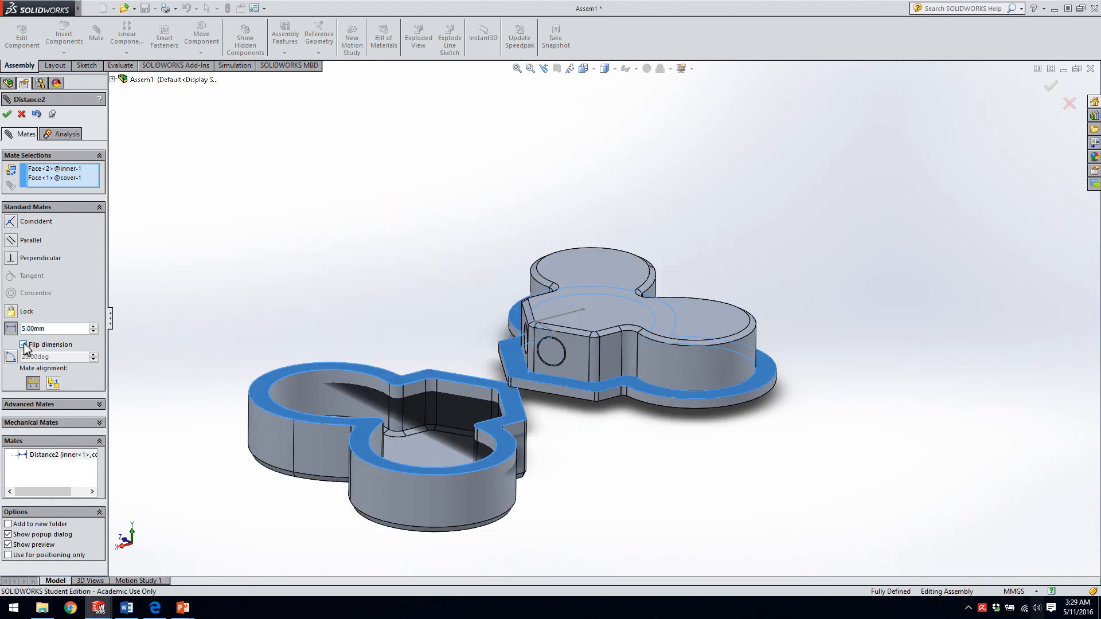
click(23, 345)
click(54, 383)
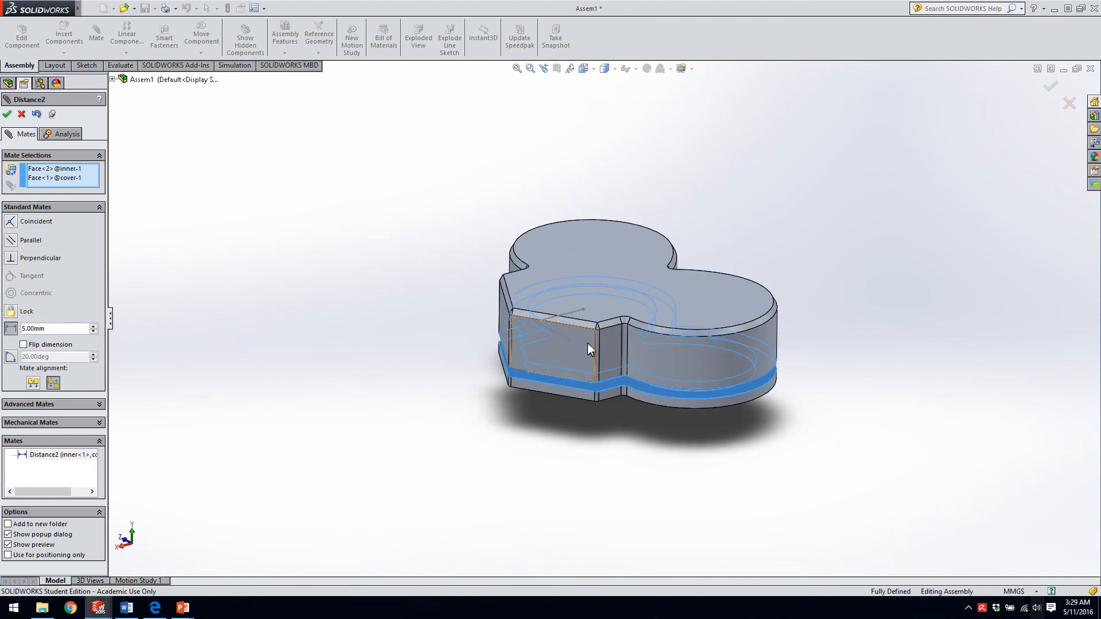
Test Flip dimension on the cover's distance mate, turn it back off, and accept the 5 mm Anti-Aligned mate.
middle_drag(588, 374, 590, 315)
click(24, 344)
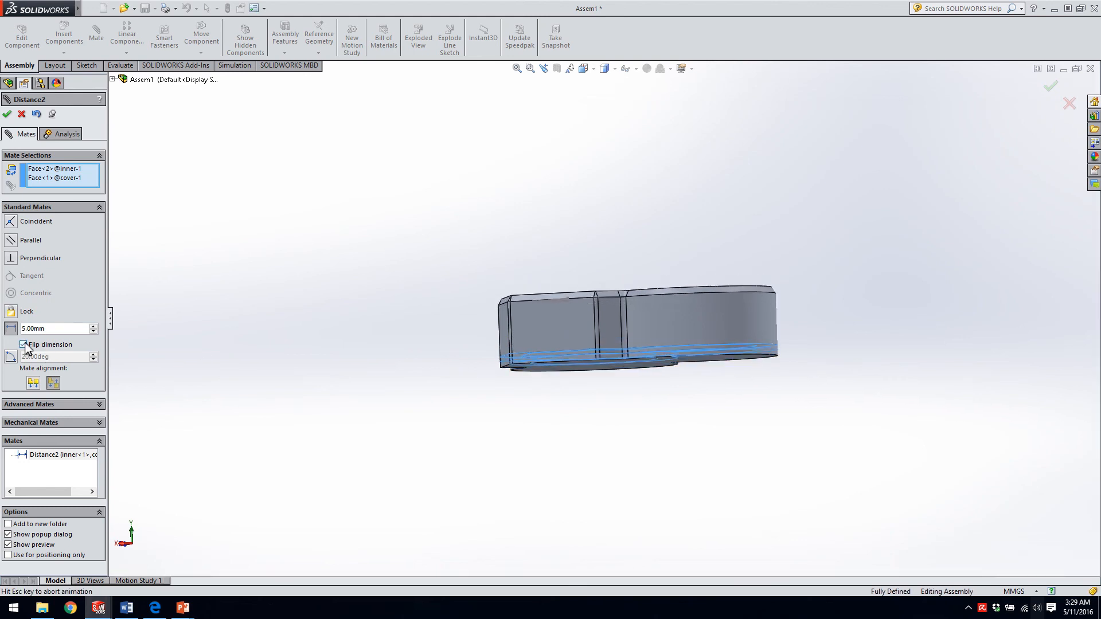
click(24, 344)
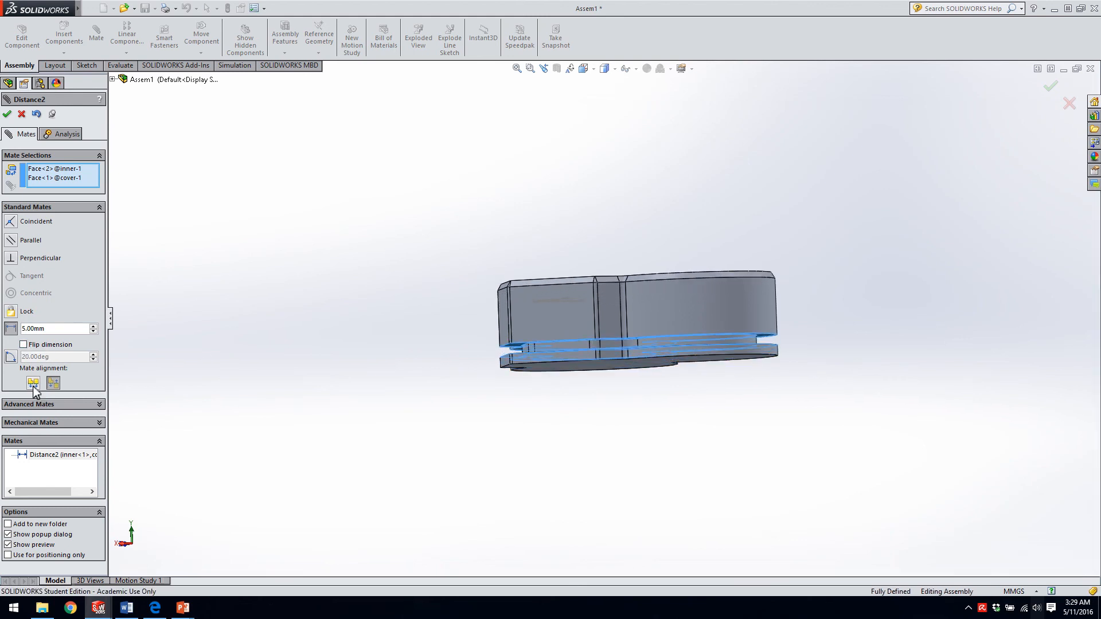
click(53, 382)
middle_drag(598, 419, 611, 448)
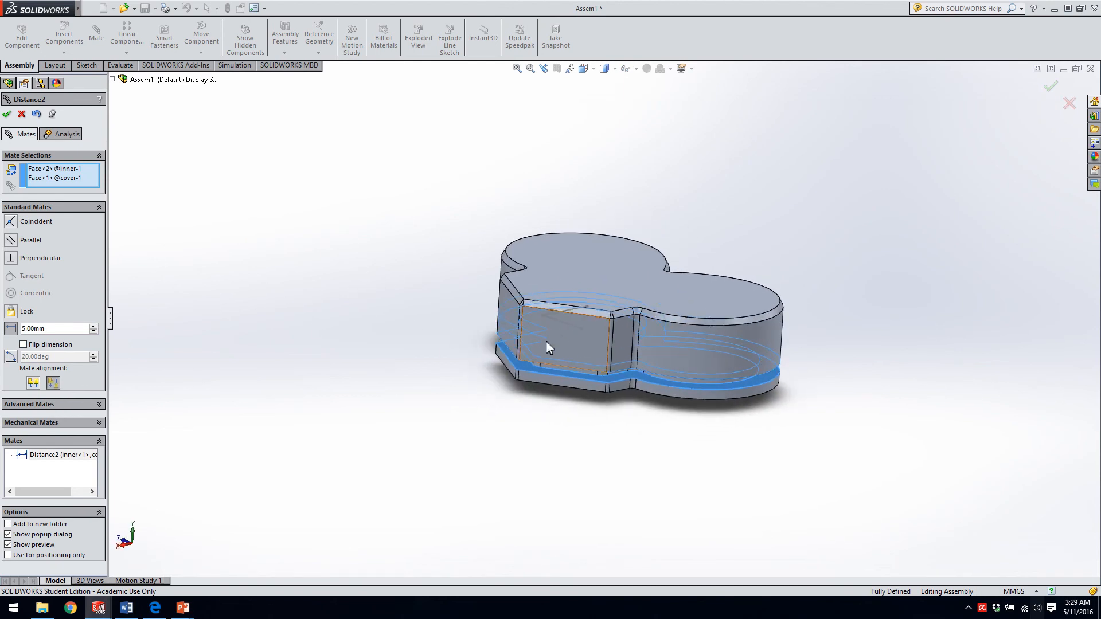
click(7, 115)
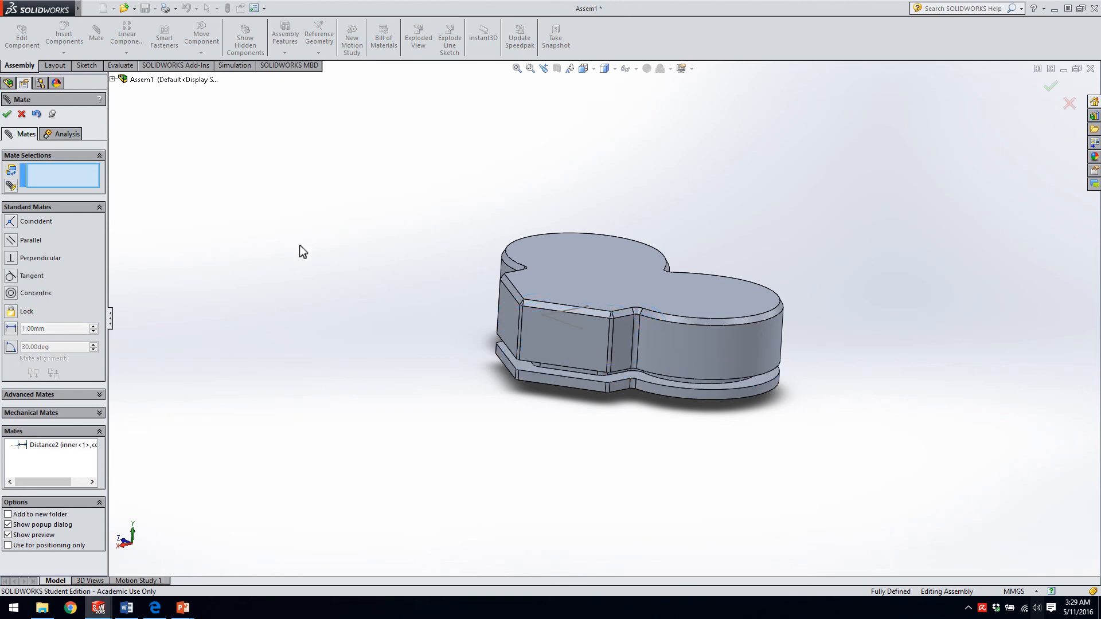